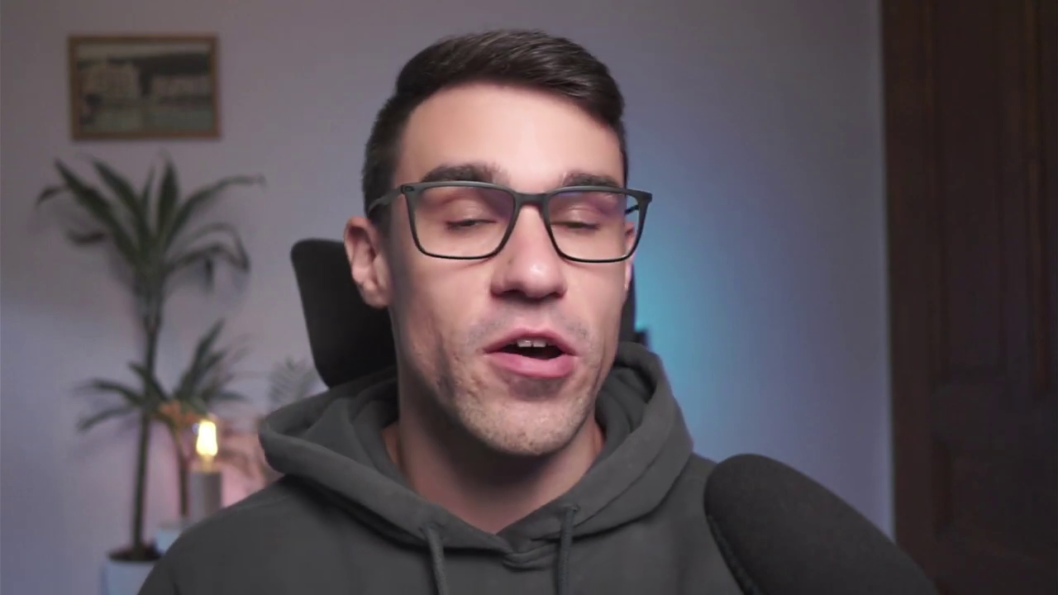
Step: Look up the weather for San Francisco, Berlin and Okinawa in the finished weather widget
{"action": "type", "text": "S"}
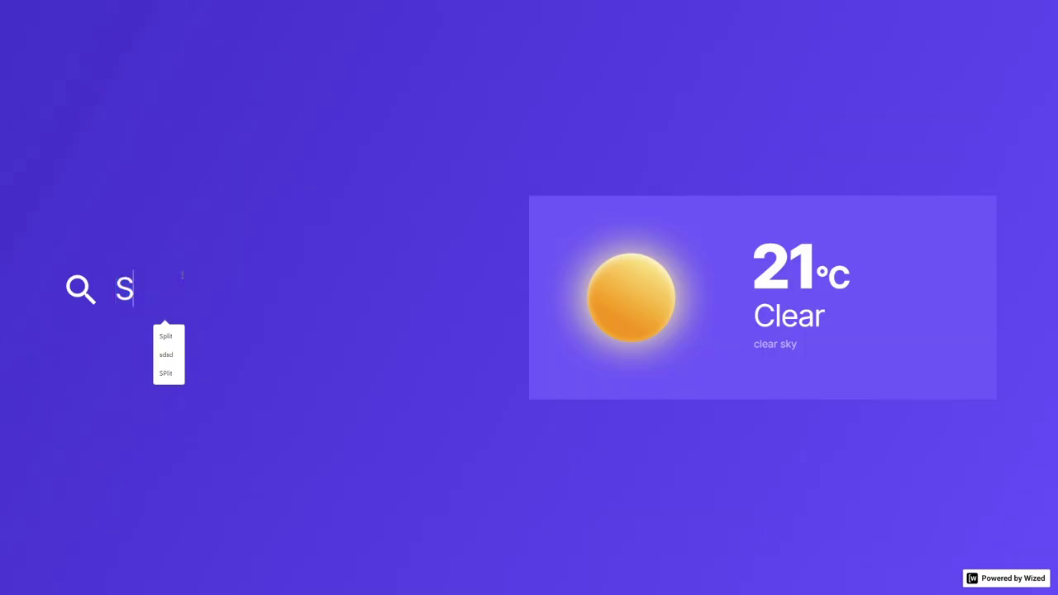
{"action": "type", "text": "an Fra"}
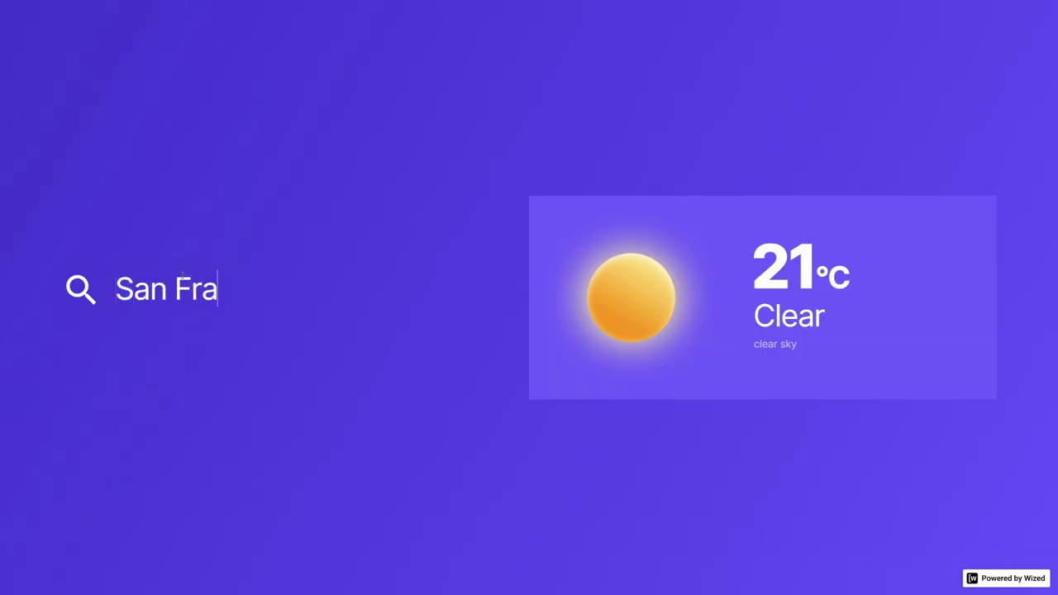
{"action": "type", "text": "ncisco"}
{"action": "key", "text": "Return"}
{"action": "key", "text": "ctrl+a"}
{"action": "type", "text": "Sa"}
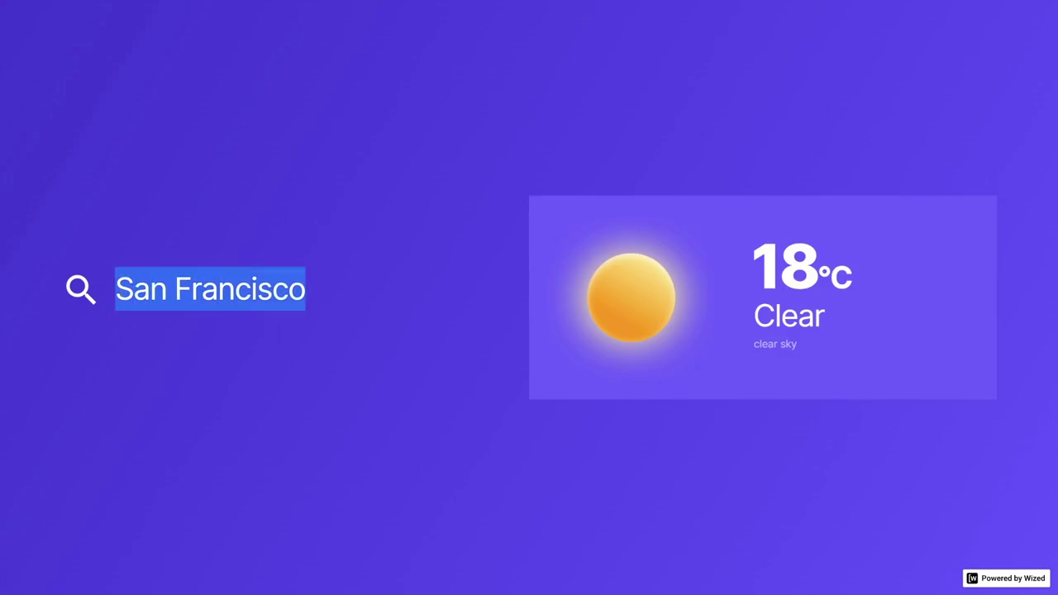
{"action": "type", "text": "Berlin"}
{"action": "key", "text": "Return"}
{"action": "double_click", "coordinate": [199, 293]}
{"action": "type", "text": "Okinawa"}
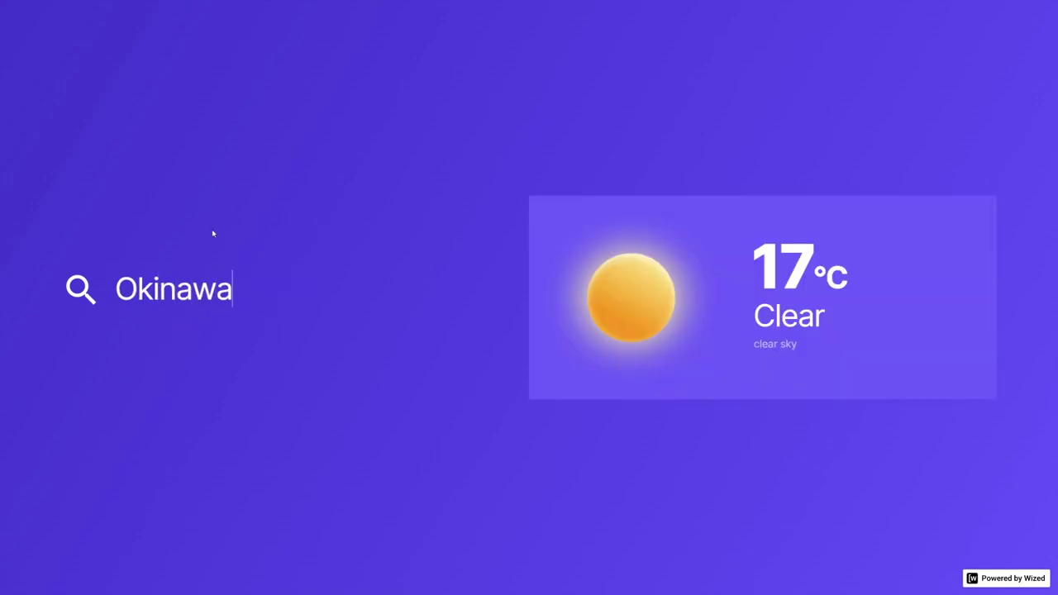
{"action": "key", "text": "Return"}
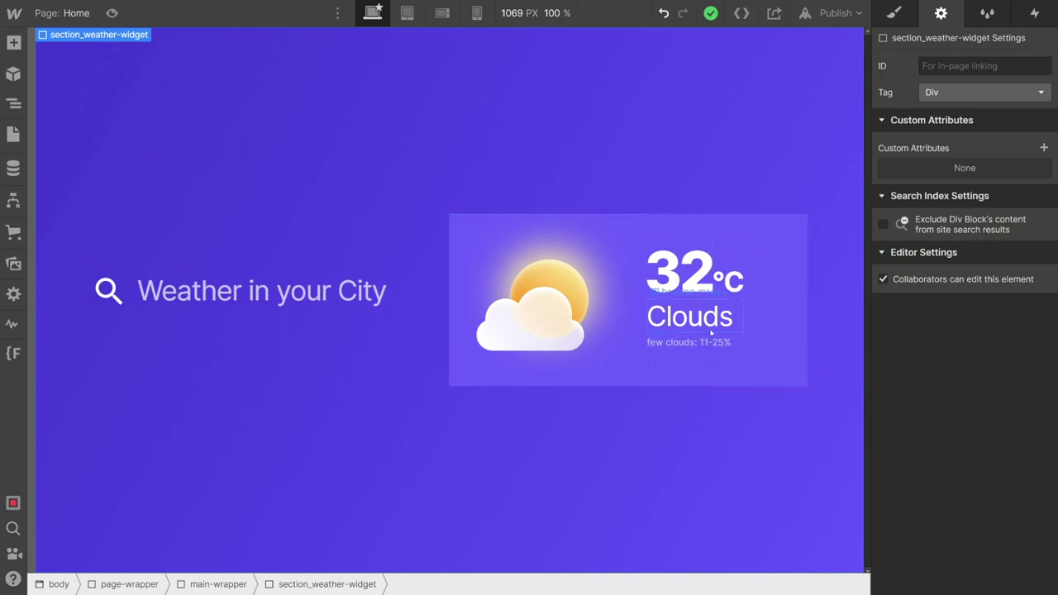
Step: Add a custom attribute named wized with the value weatherInput to the city search field
{"action": "left_click", "coordinate": [283, 291]}
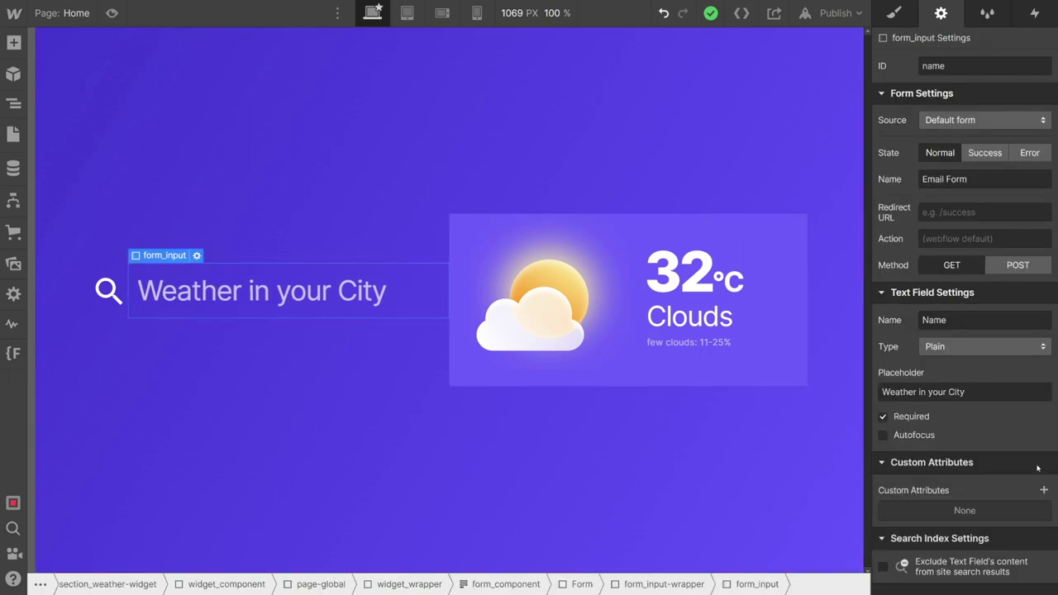
{"action": "left_click", "coordinate": [1042, 490]}
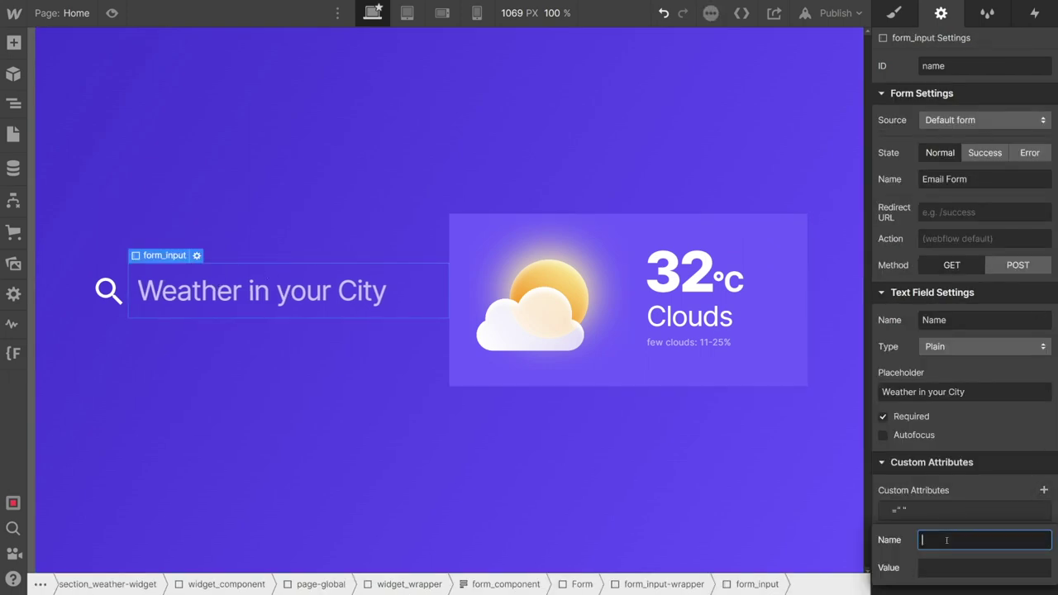
{"action": "type", "text": "wized"}
{"action": "key", "text": "Tab"}
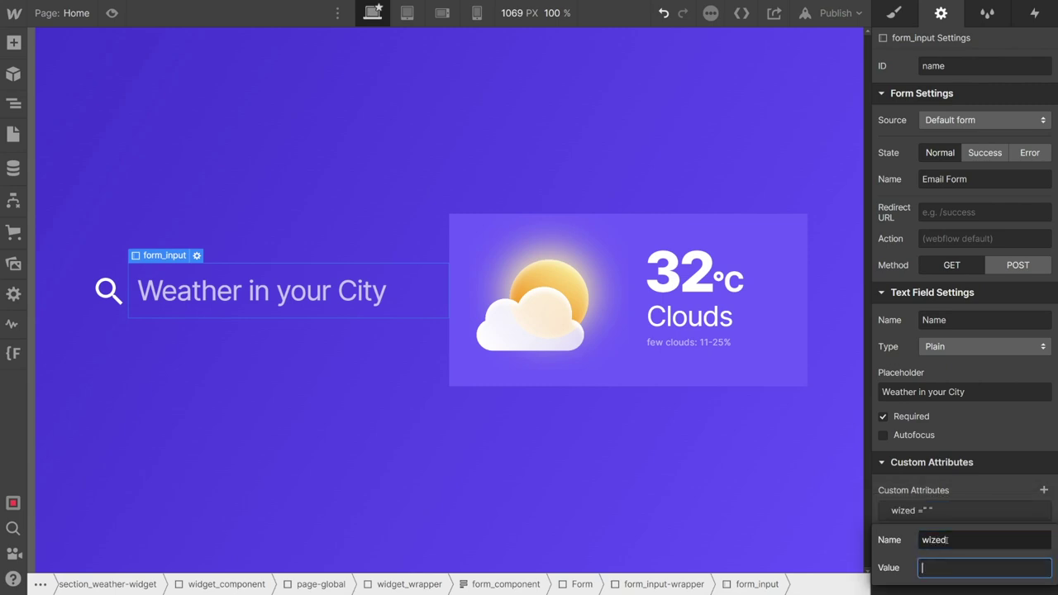
{"action": "type", "text": "weatherInput"}
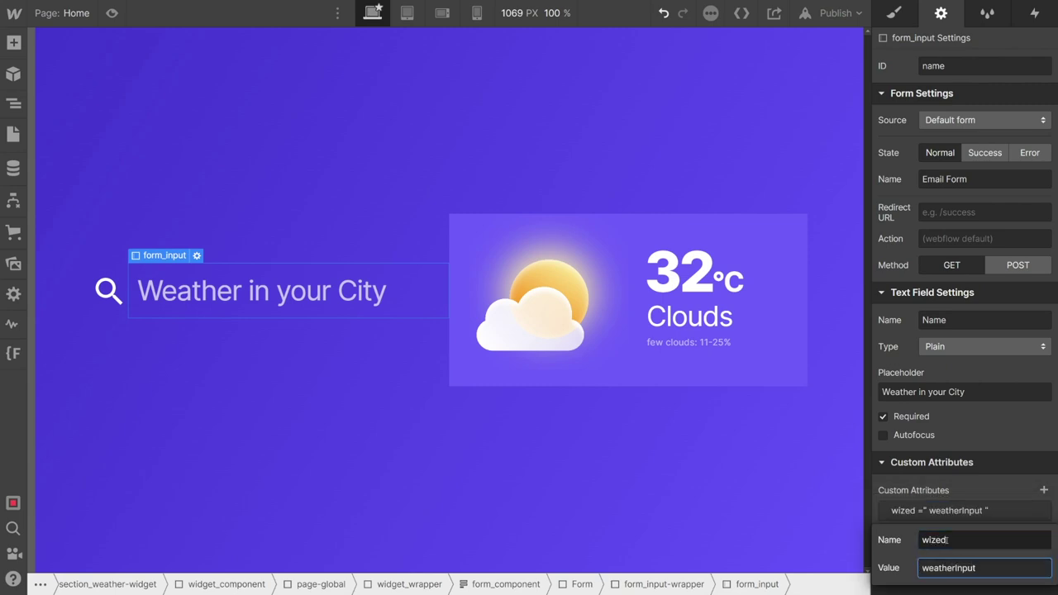
{"action": "left_click", "coordinate": [774, 471]}
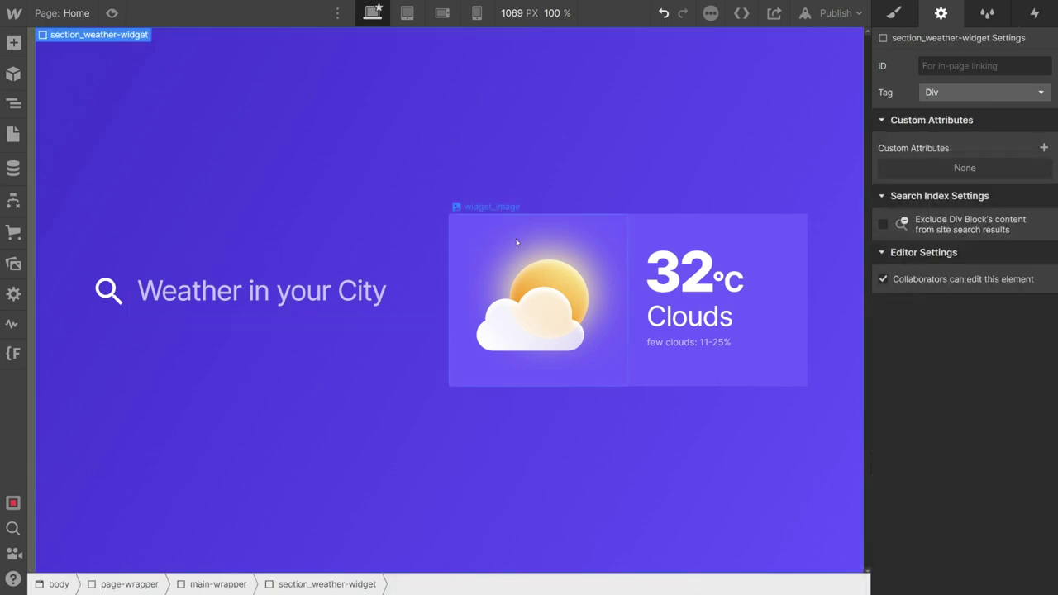
Step: Give the weather icon image a custom attribute named wized with the value weatherImage
{"action": "left_click", "coordinate": [551, 287]}
{"action": "left_click", "coordinate": [1043, 328]}
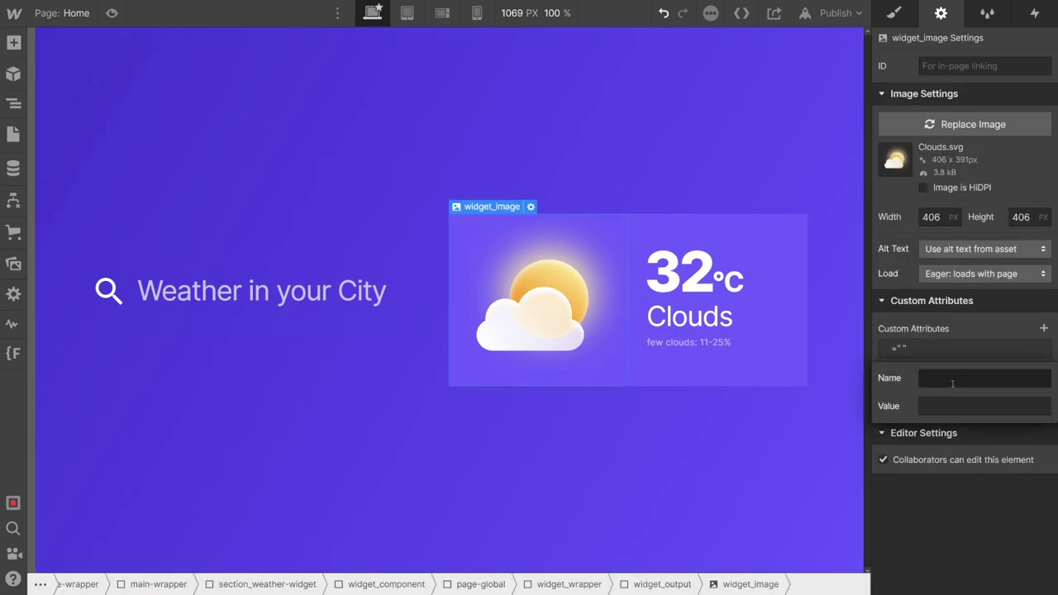
{"action": "left_click", "coordinate": [952, 383]}
{"action": "type", "text": "wized"}
{"action": "key", "text": "Tab"}
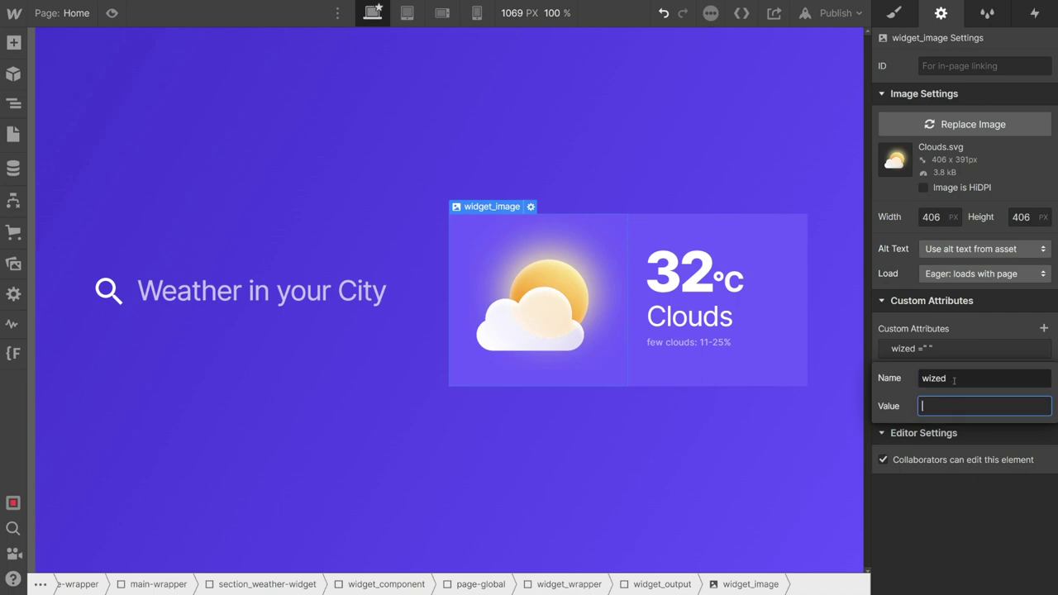
{"action": "type", "text": "weatherImage"}
{"action": "key", "text": "Return"}
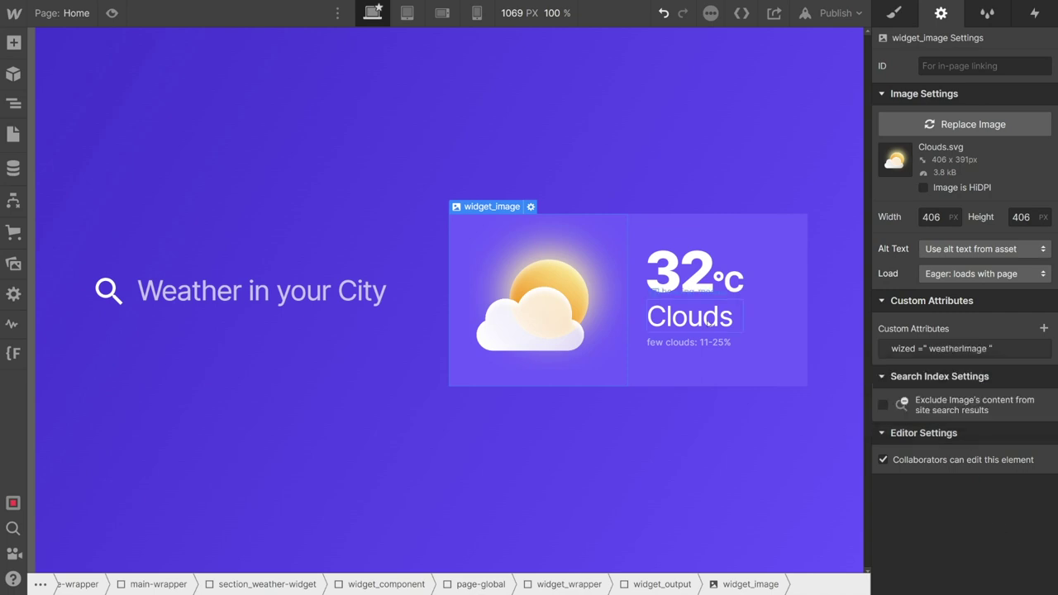
Step: Add a custom attribute named wized with the value temperature to the text span holding the large temperature number
{"action": "left_click", "coordinate": [675, 263]}
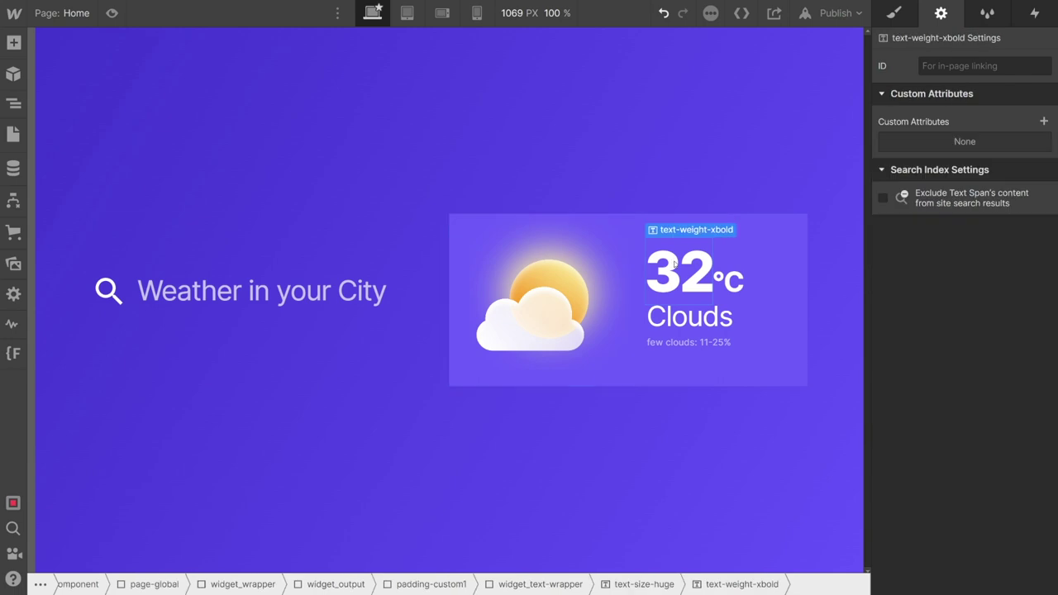
{"action": "left_click", "coordinate": [1043, 122]}
{"action": "left_click", "coordinate": [969, 171]}
{"action": "type", "text": "wi"}
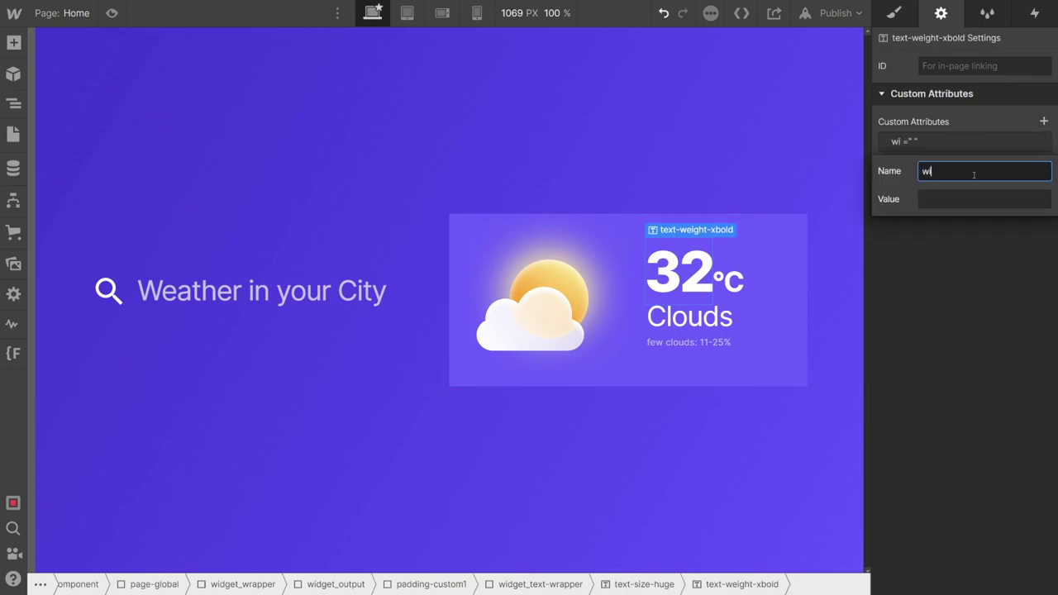
{"action": "type", "text": "zed"}
{"action": "key", "text": "Tab"}
{"action": "type", "text": "tem"}
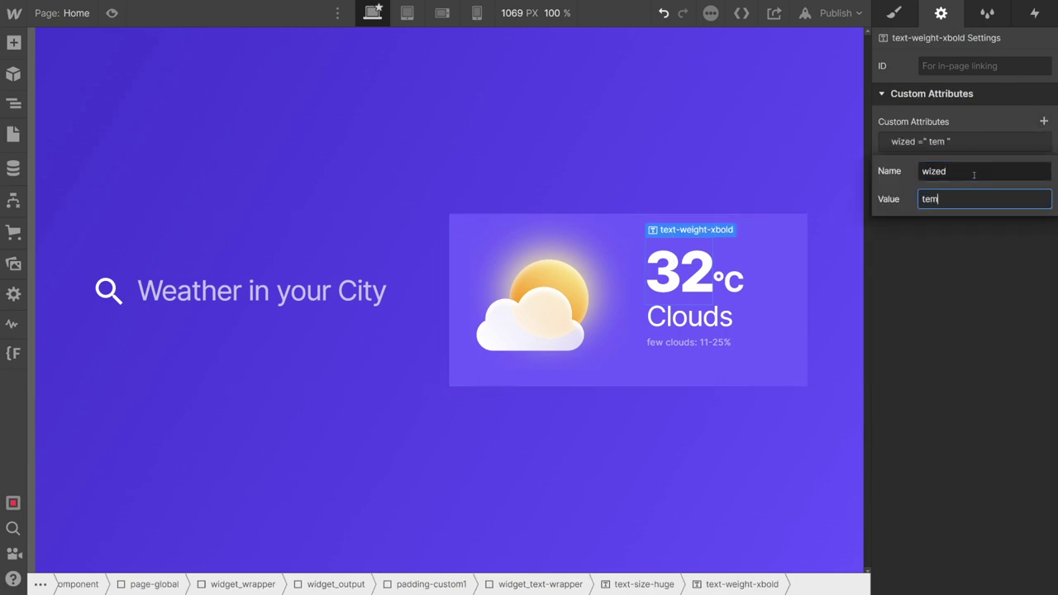
{"action": "type", "text": "perature"}
{"action": "key", "text": "Return"}
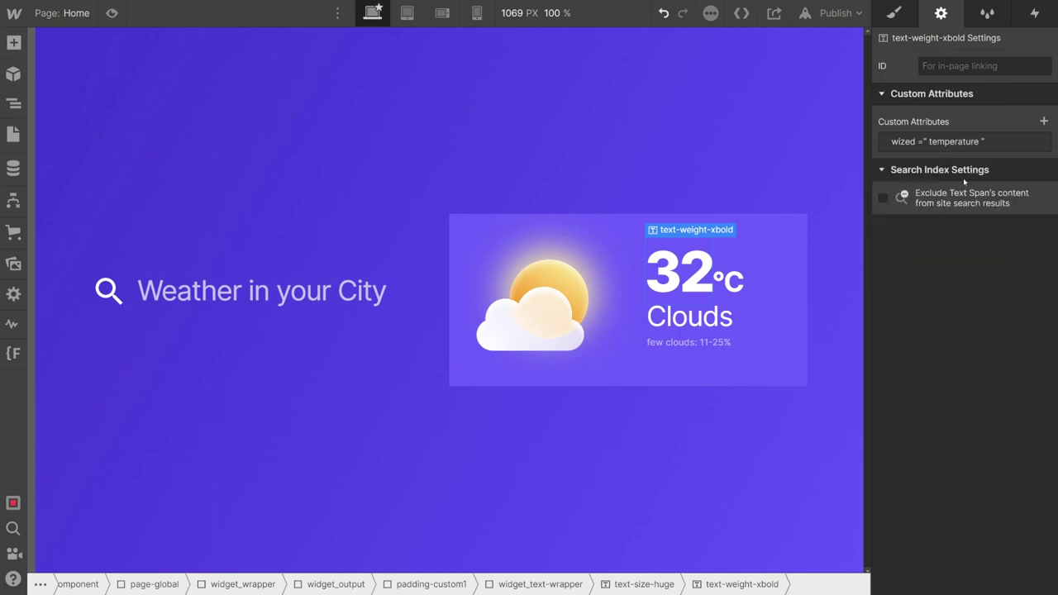
Step: Add a custom attribute named wized with the value weatherTitle to the Clouds heading text
{"action": "left_click", "coordinate": [697, 325]}
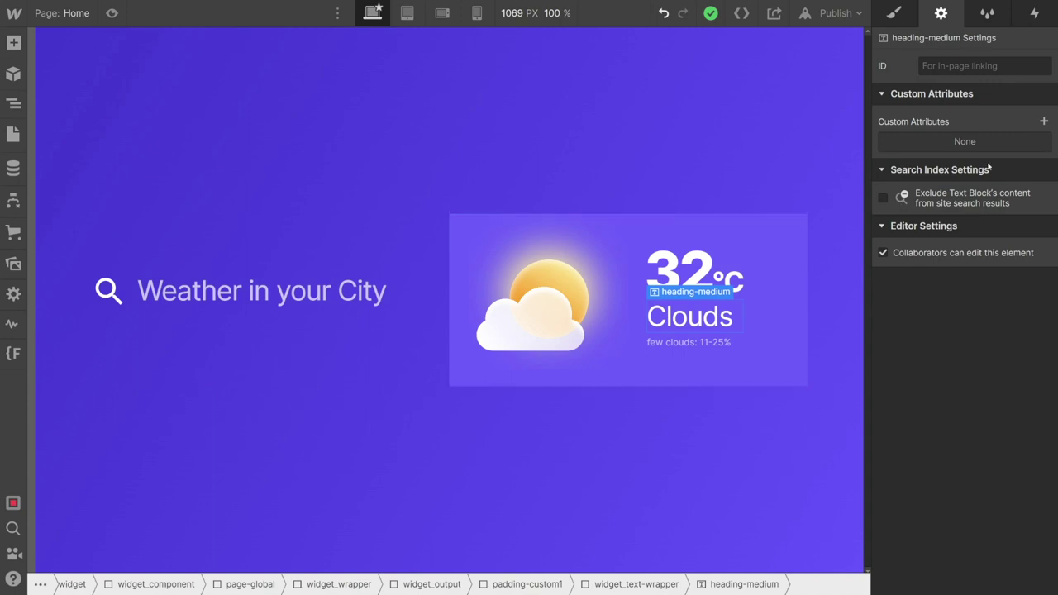
{"action": "left_click", "coordinate": [1042, 121]}
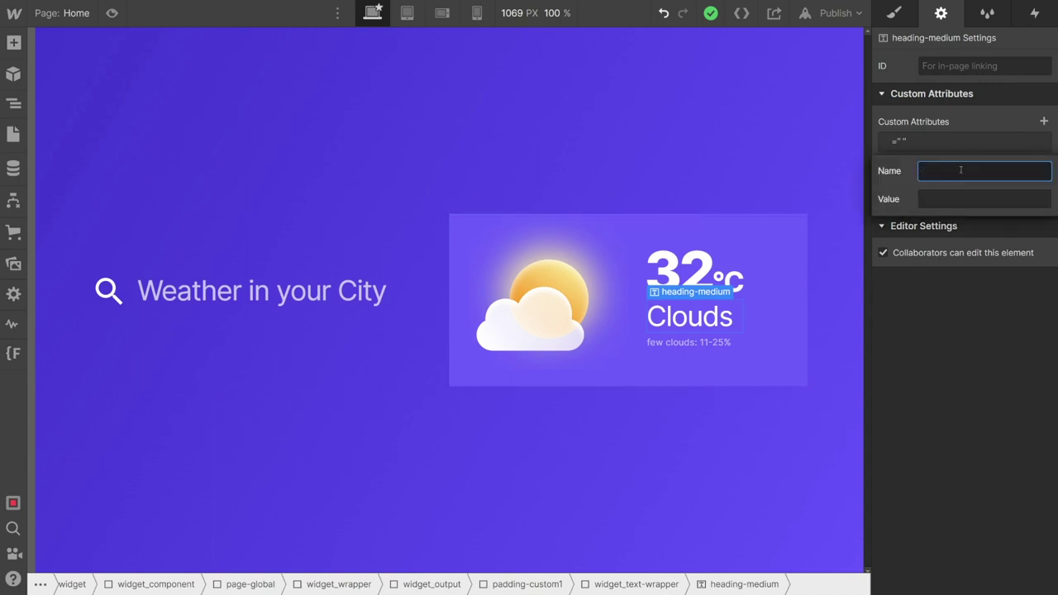
{"action": "type", "text": "wized"}
{"action": "left_click", "coordinate": [934, 203]}
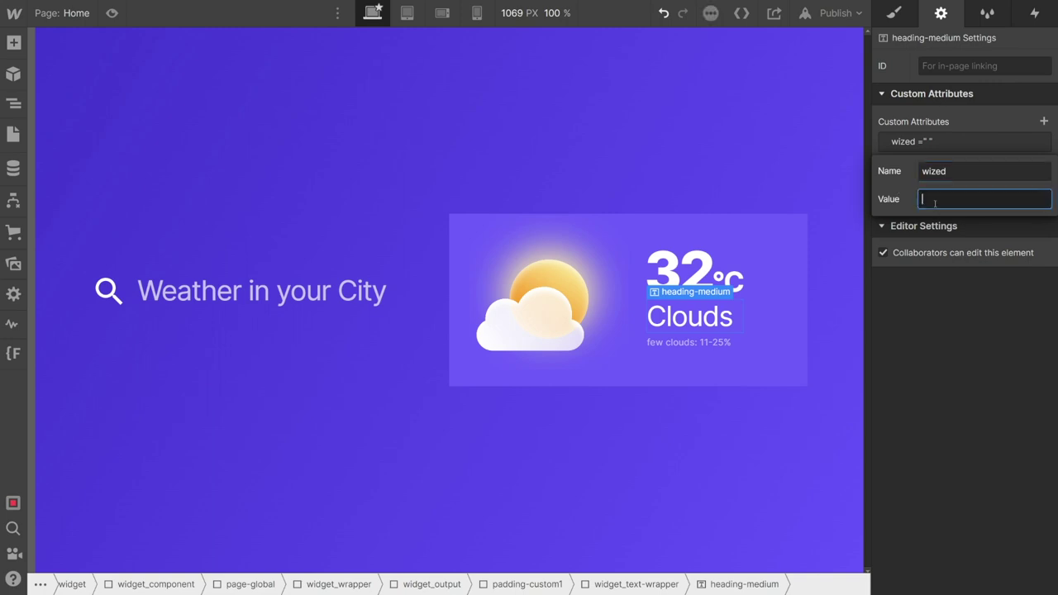
{"action": "type", "text": "weatherTitle"}
{"action": "key", "text": "Return"}
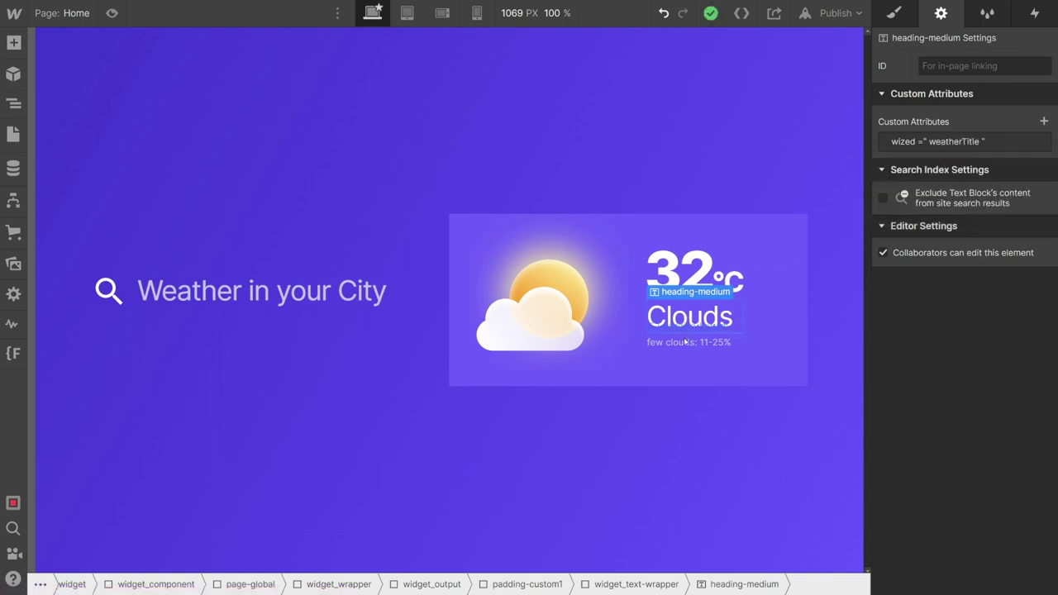
Step: Add a custom attribute named wized with the value weatherDescription to the muted text below the Clouds heading
{"action": "left_click", "coordinate": [684, 342]}
{"action": "left_click", "coordinate": [1042, 121]}
{"action": "left_click", "coordinate": [940, 166]}
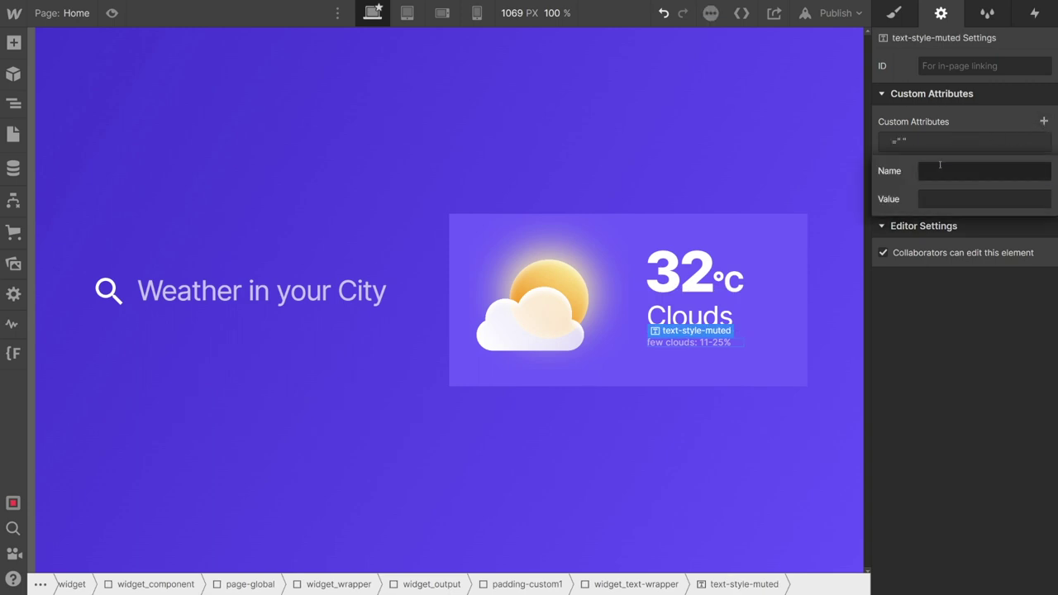
{"action": "type", "text": "wized"}
{"action": "key", "text": "Tab"}
{"action": "type", "text": "weatherS"}
{"action": "key", "text": "BackSpace"}
{"action": "type", "text": "Description"}
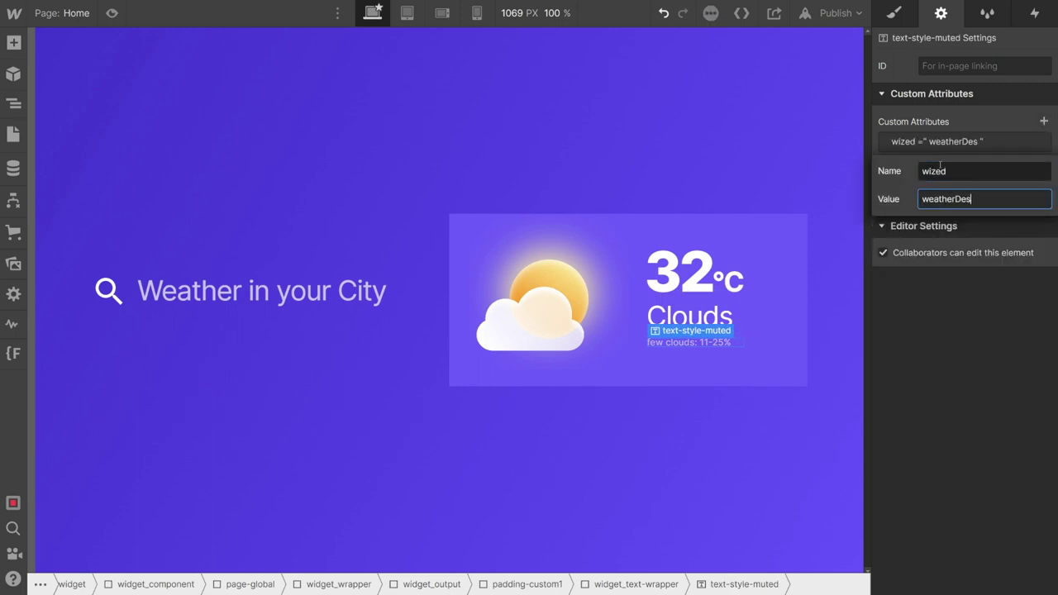
Step: Add a custom attribute named wized with the value weatherWidget to the widget_output div that wraps the weather card
{"action": "left_click", "coordinate": [496, 221]}
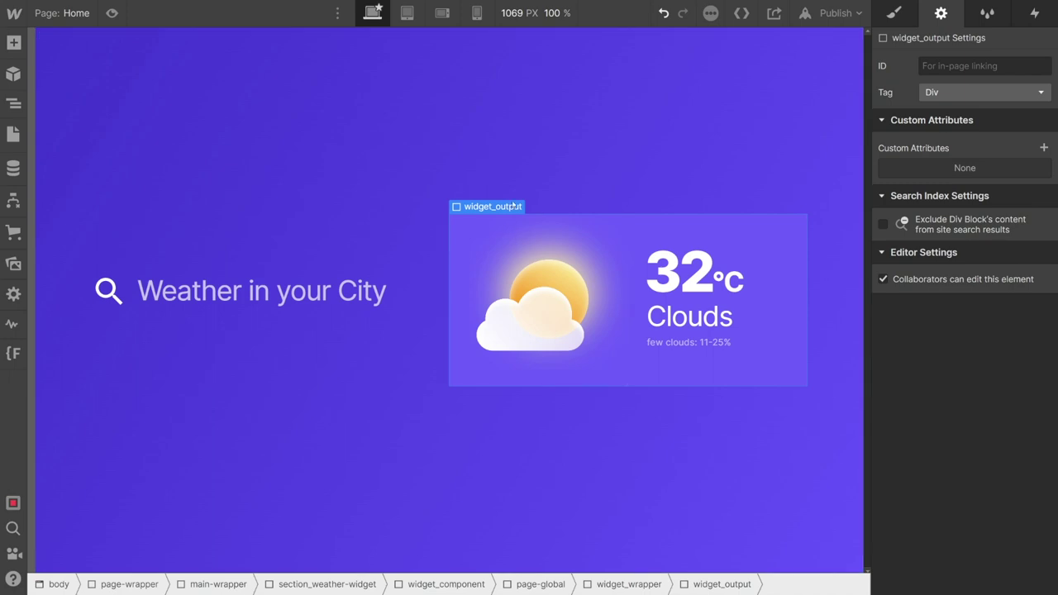
{"action": "left_click", "coordinate": [1042, 148]}
{"action": "left_click", "coordinate": [950, 195]}
{"action": "type", "text": "wiz"}
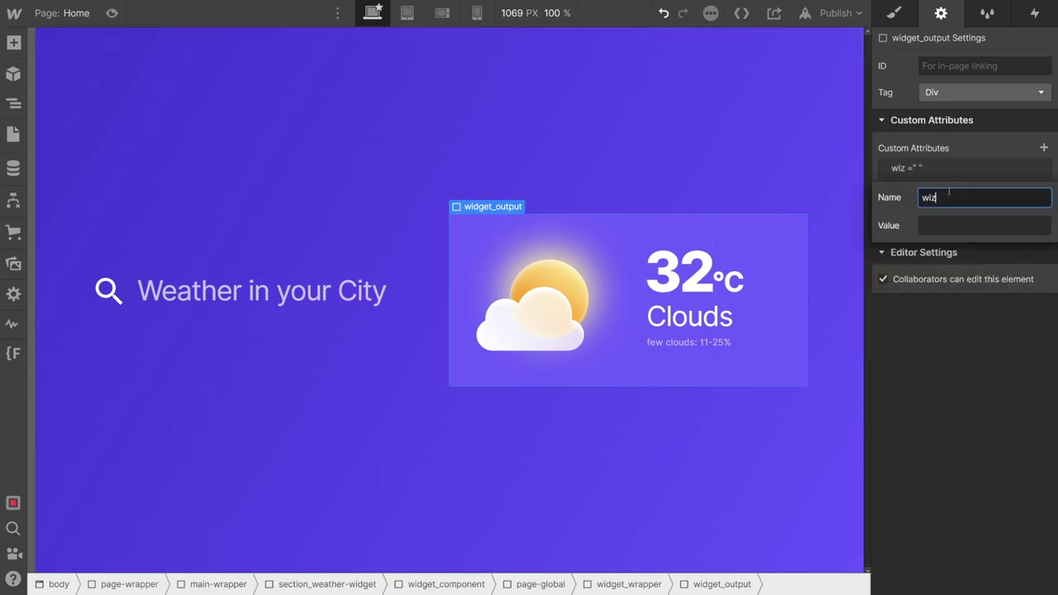
{"action": "type", "text": "ed"}
{"action": "key", "text": "Tab"}
{"action": "type", "text": "weath"}
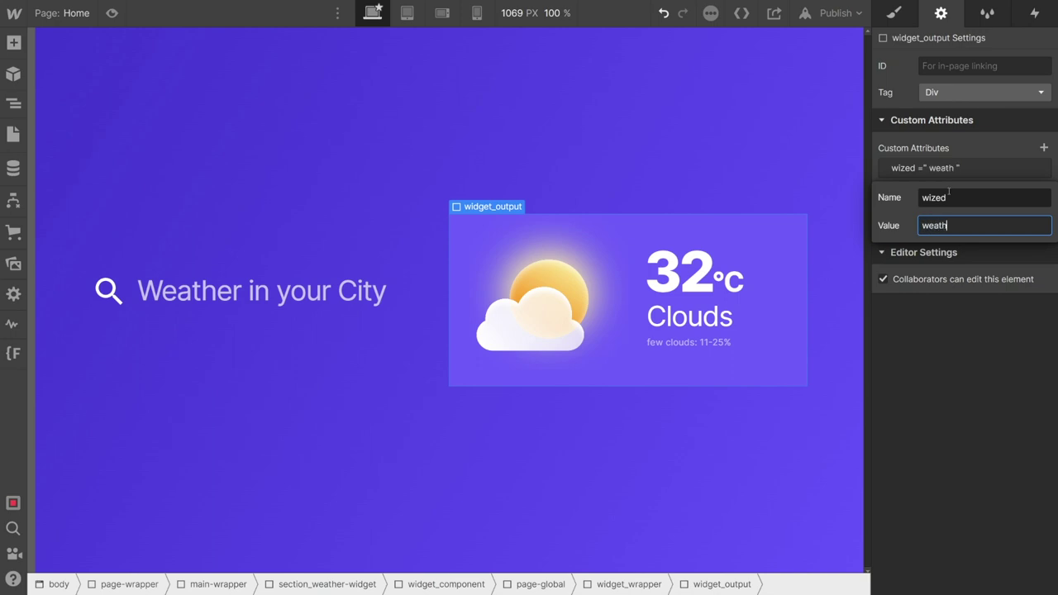
{"action": "type", "text": "erWidget"}
{"action": "left_click", "coordinate": [970, 377]}
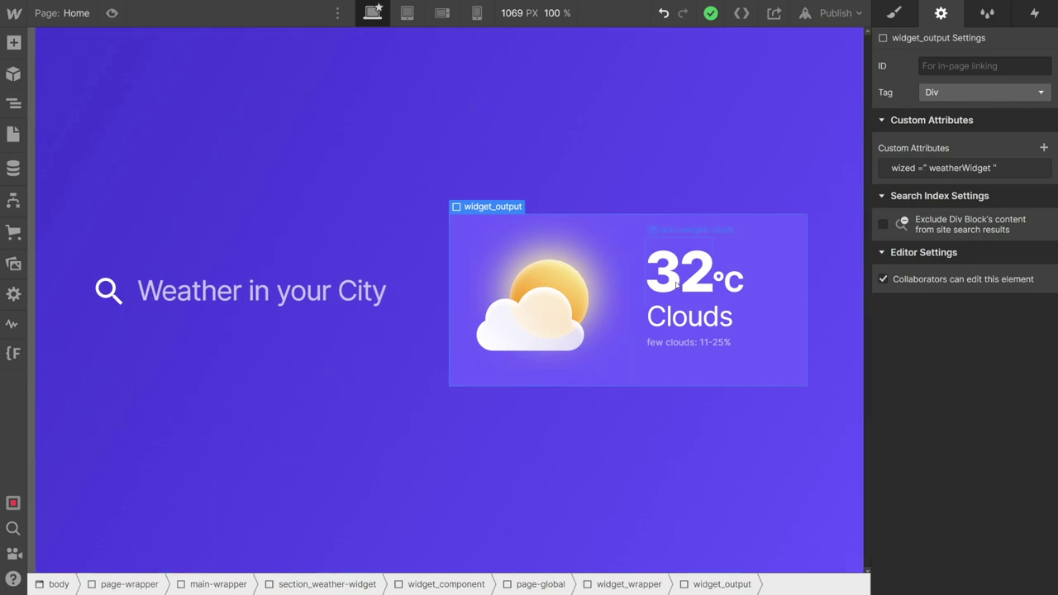
Step: Open the site's project settings and go to the end of its custom head code
{"action": "left_click", "coordinate": [13, 14]}
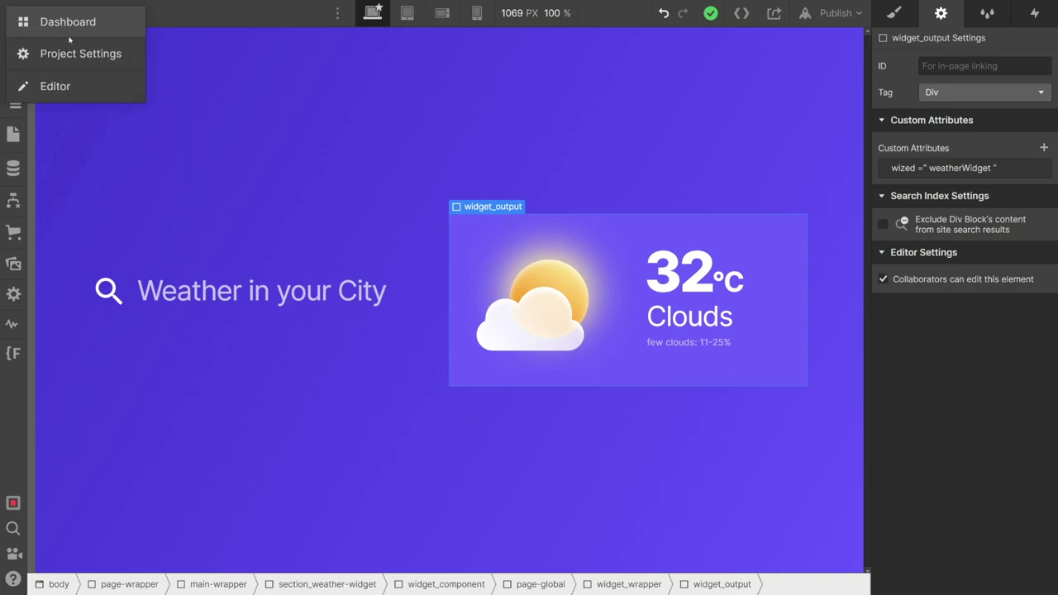
{"action": "left_click", "coordinate": [61, 53]}
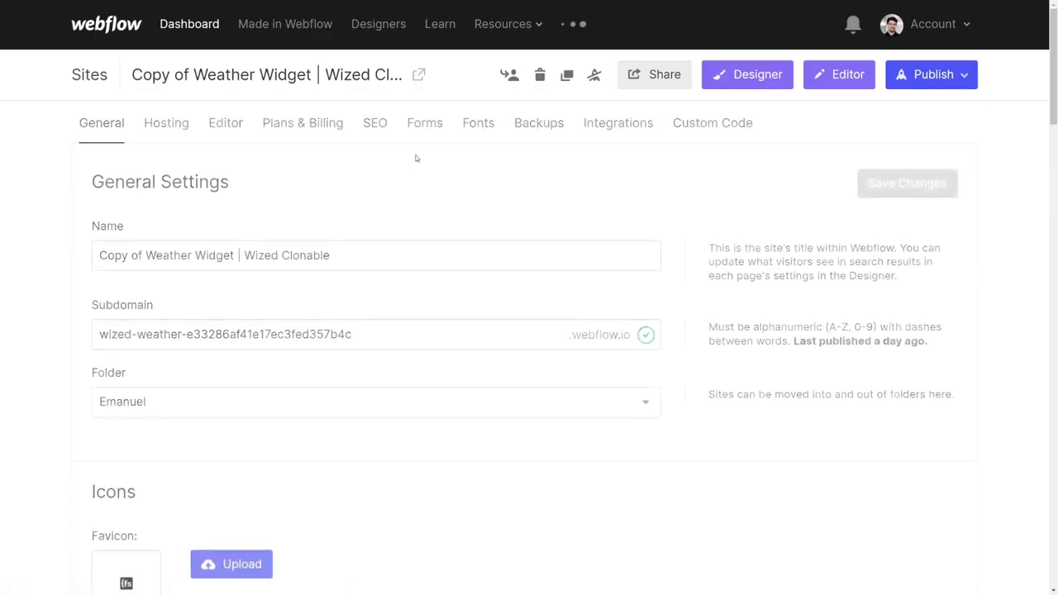
{"action": "left_click", "coordinate": [158, 493]}
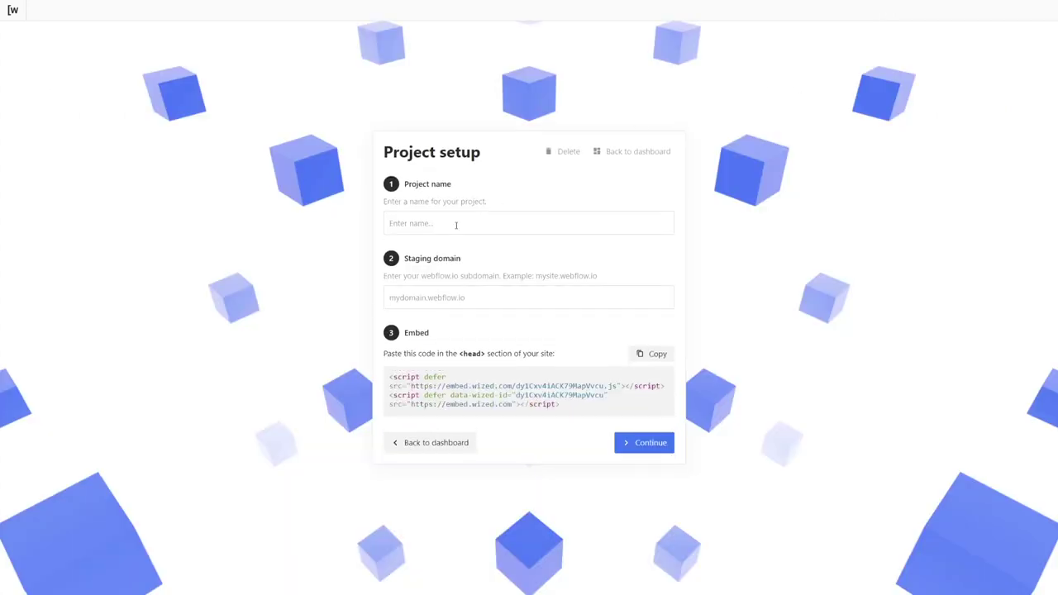
{"action": "left_click", "coordinate": [457, 223]}
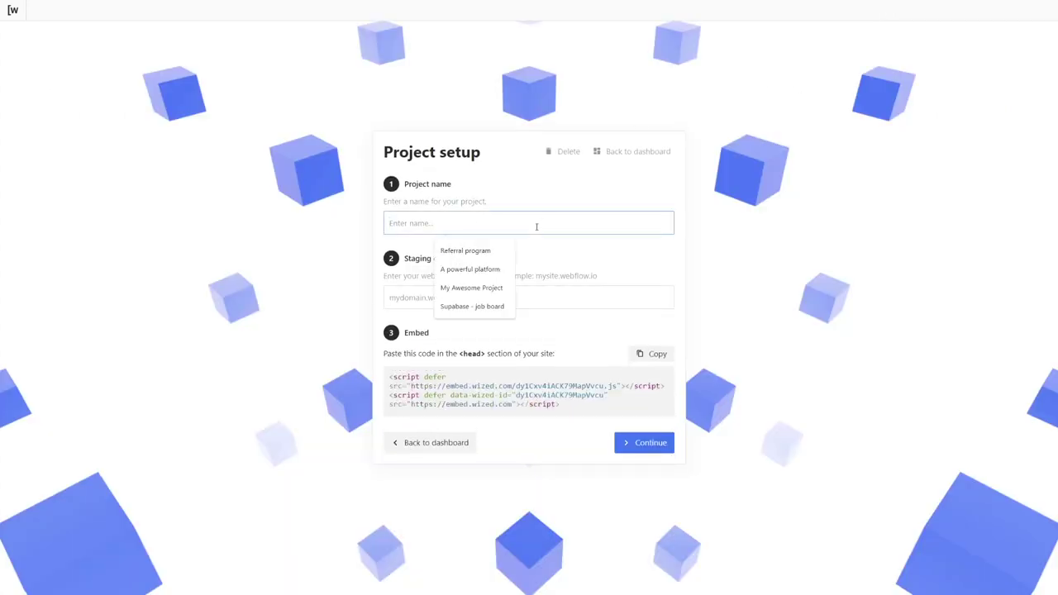
{"action": "type", "text": "Weather Wid"}
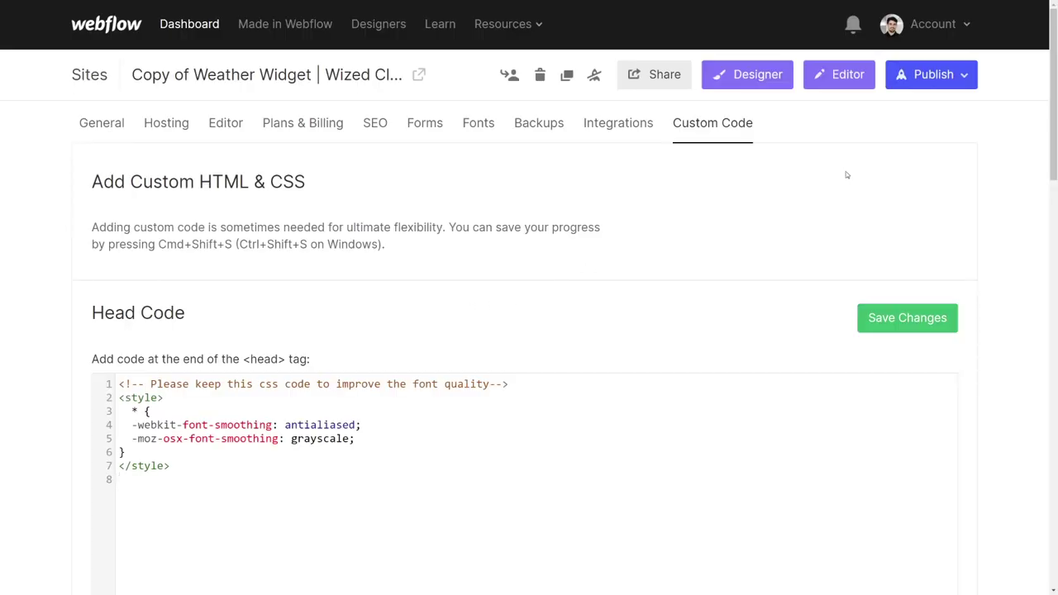
{"action": "left_click", "coordinate": [924, 80]}
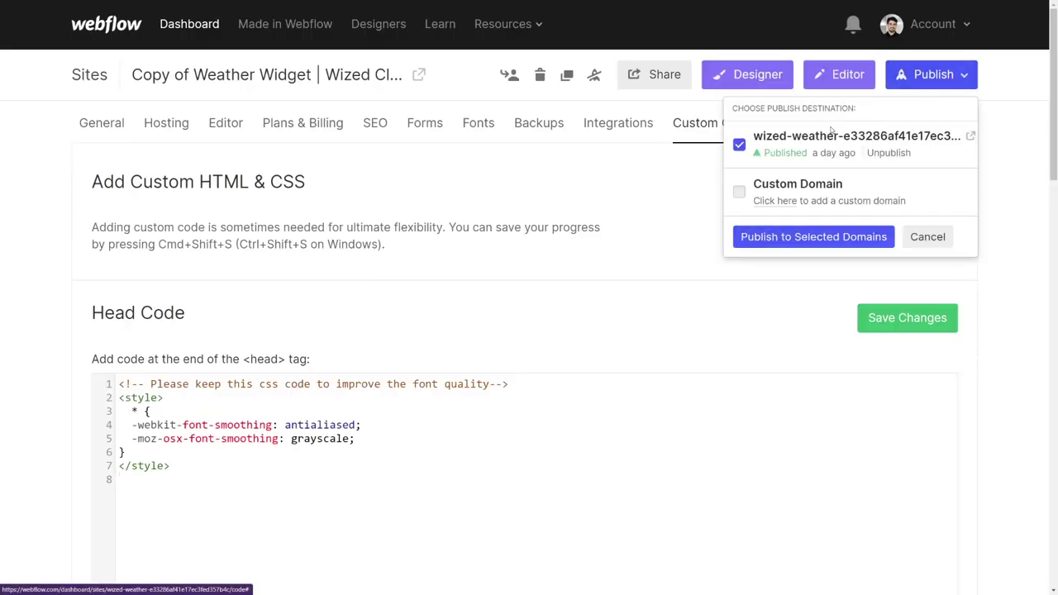
{"action": "left_click", "coordinate": [971, 136]}
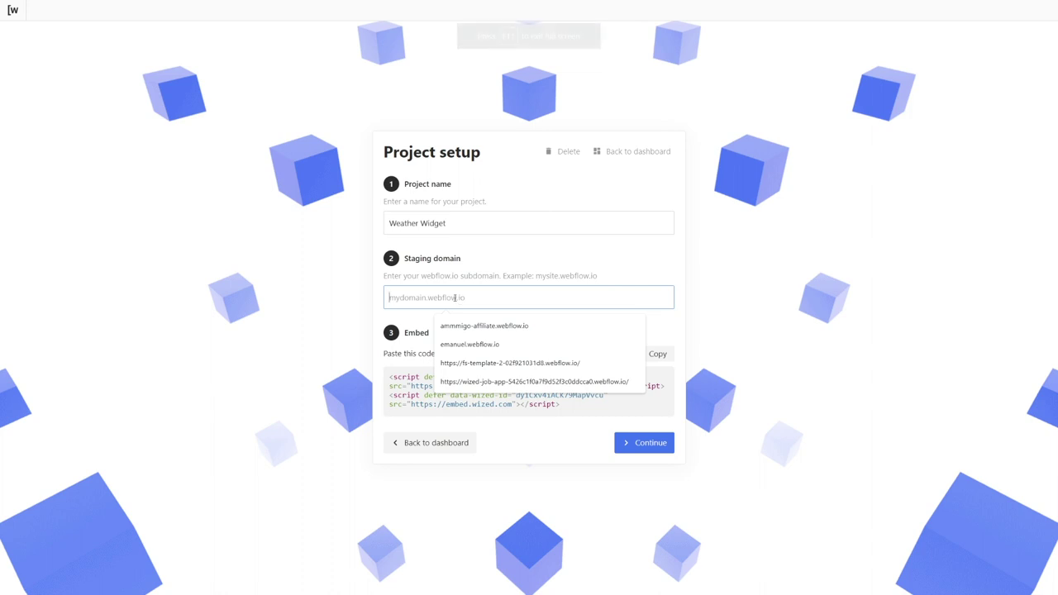
{"action": "type", "text": "https://wized-weather-e33286af41e17ec3fed357b4c.webflow.io/"}
{"action": "left_click", "coordinate": [527, 263]}
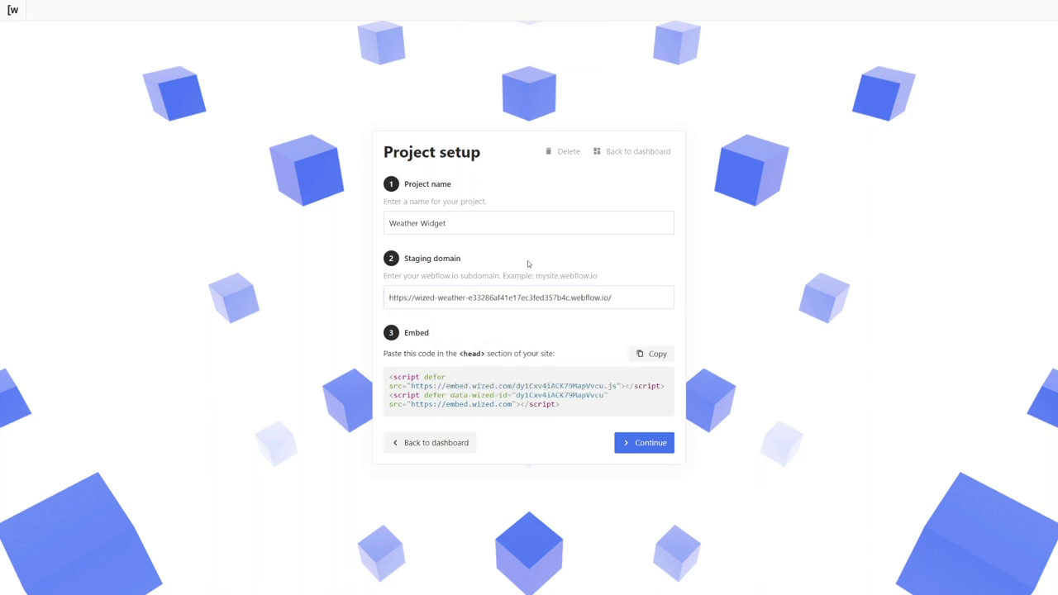
Step: Copy the Wized embed scripts, add them after the style block in the Webflow site's head code, and save the changes
{"action": "left_click", "coordinate": [649, 353]}
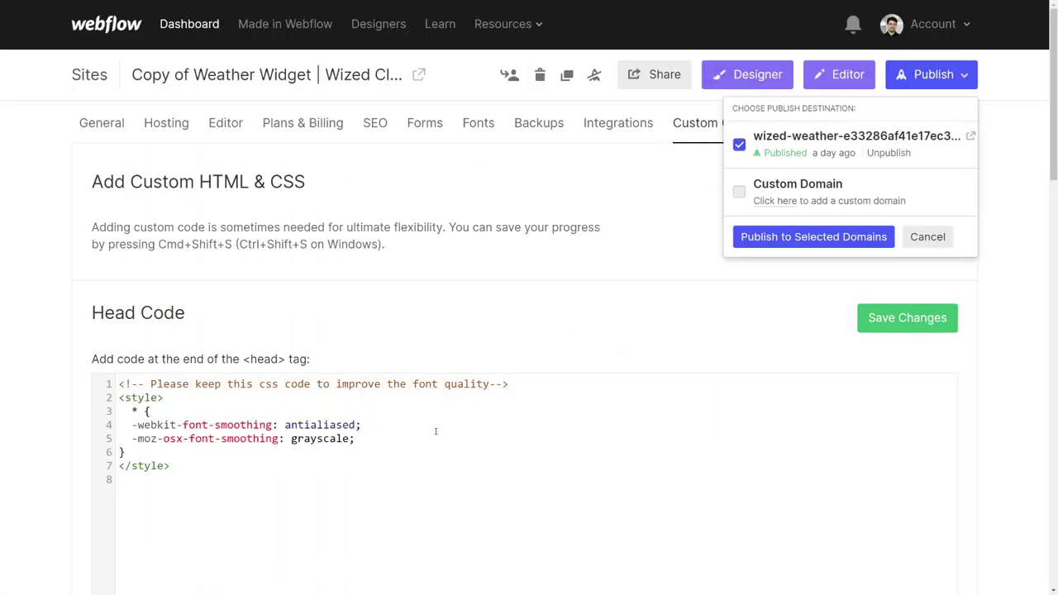
{"action": "left_click", "coordinate": [334, 478]}
{"action": "key", "text": "Return"}
{"action": "key", "text": "ctrl+v"}
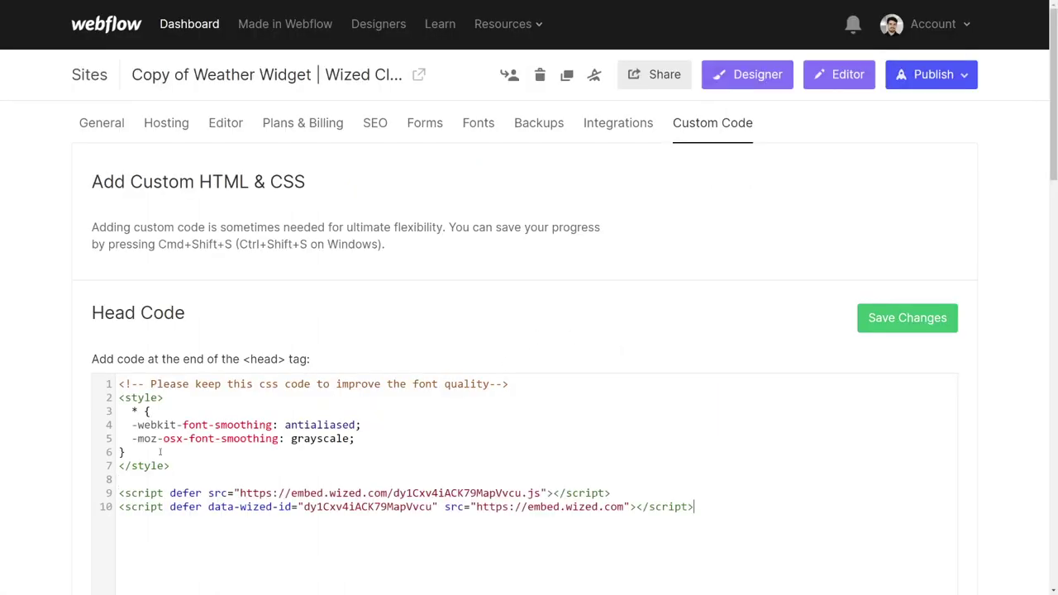
{"action": "left_click", "coordinate": [927, 316]}
Step: Publish the Webflow site to its selected webflow.io domain and continue past the Wized project setup
{"action": "left_click", "coordinate": [927, 74]}
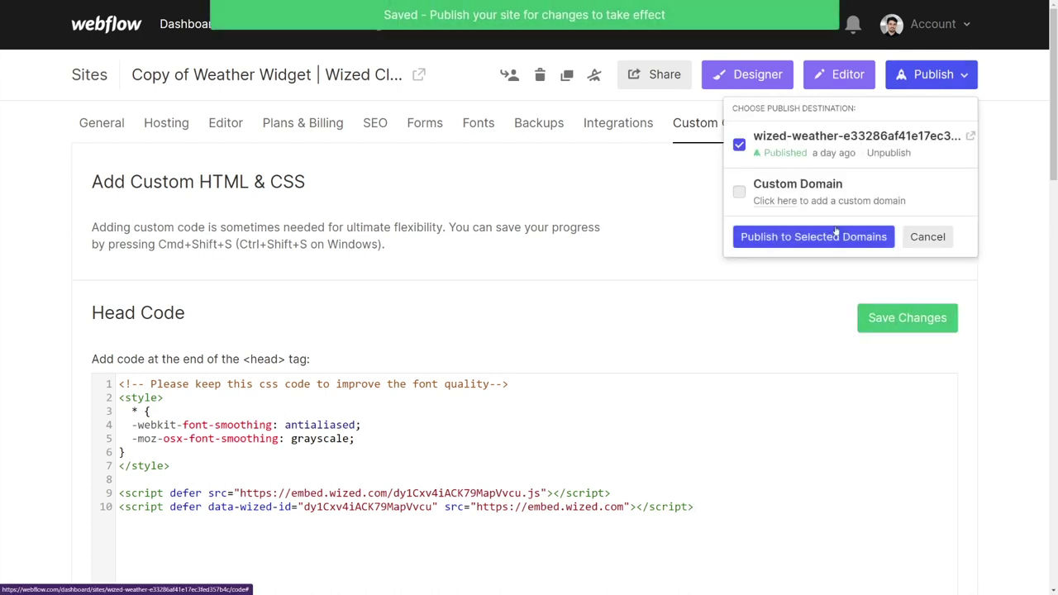
{"action": "left_click", "coordinate": [830, 237]}
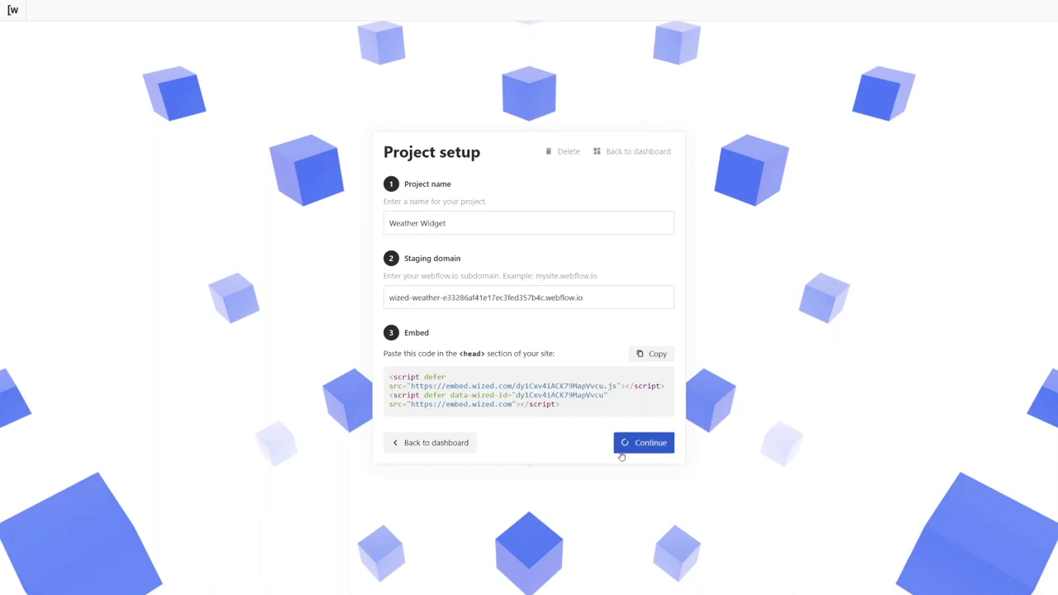
{"action": "left_click", "coordinate": [637, 441]}
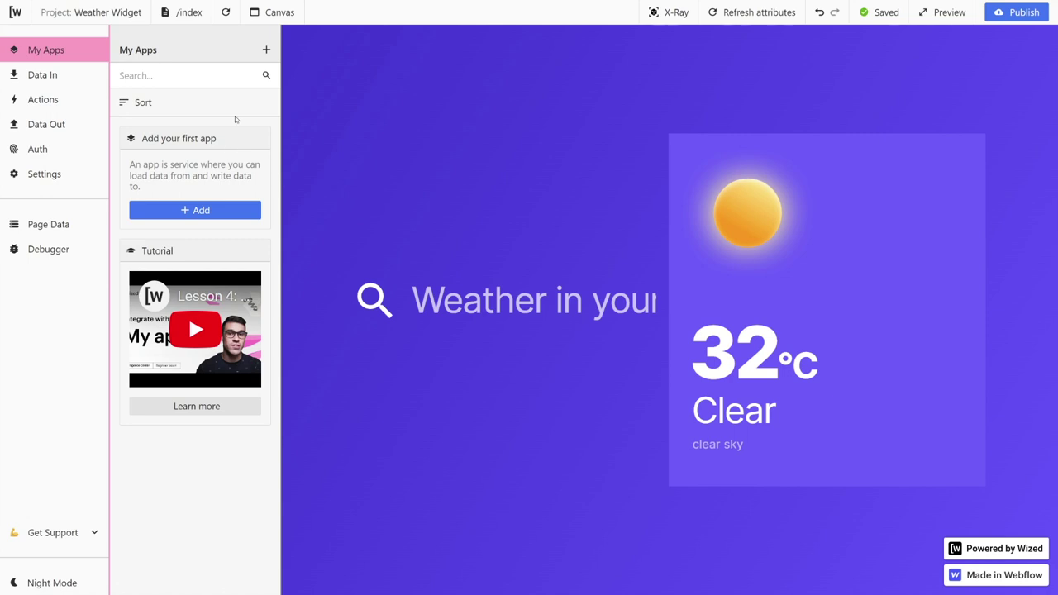
Step: Add the project's first app, named Open weather, with Rest as its app type
{"action": "left_click", "coordinate": [212, 211]}
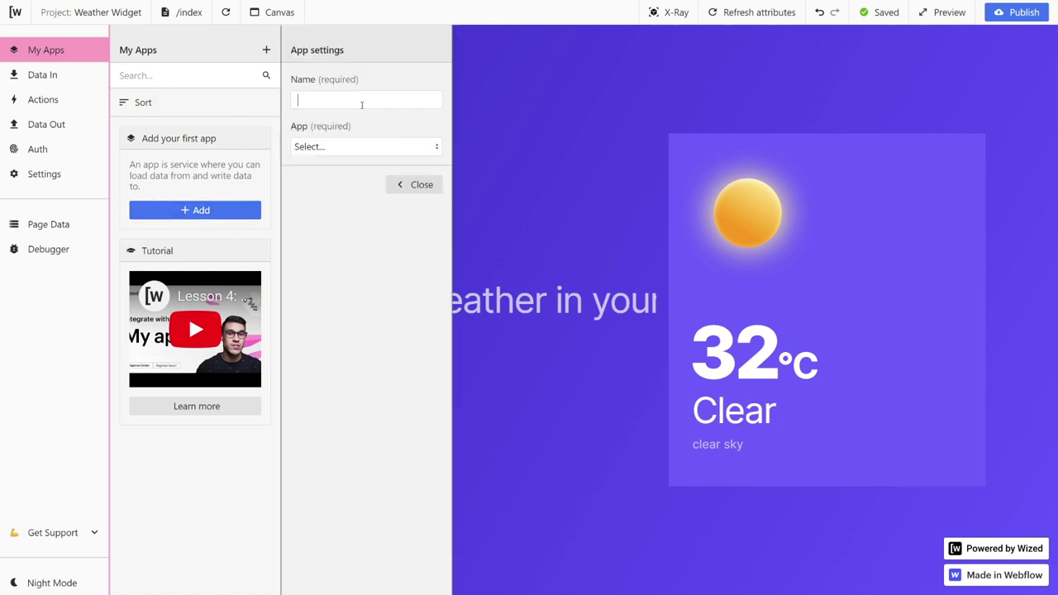
{"action": "type", "text": "Open weather"}
{"action": "left_click", "coordinate": [322, 146]}
{"action": "scroll", "coordinate": [337, 233], "scroll_direction": "down", "scroll_amount": 2}
{"action": "scroll", "coordinate": [340, 240], "scroll_direction": "up", "scroll_amount": 2}
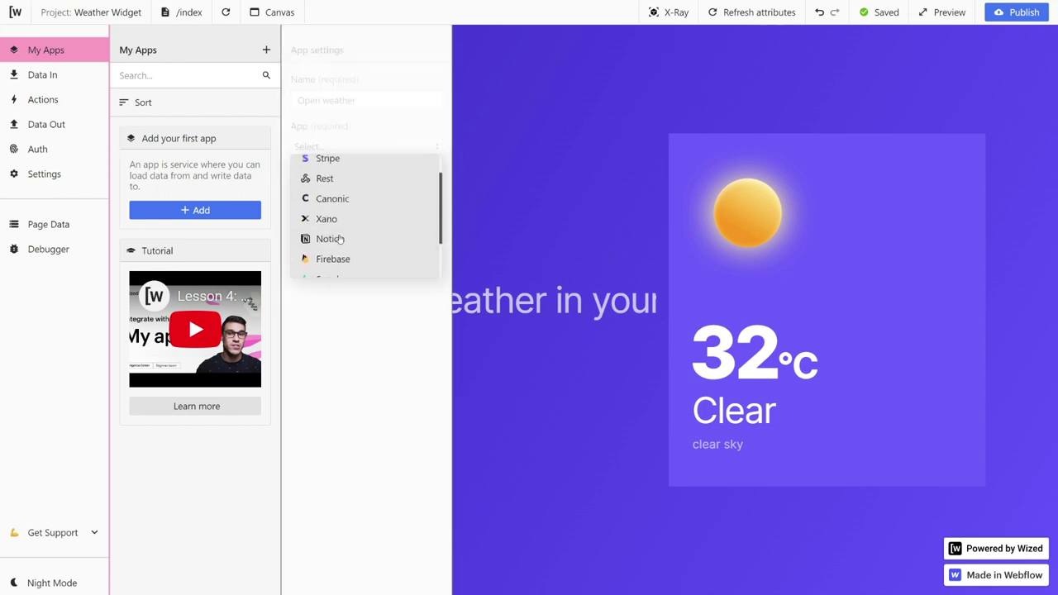
{"action": "left_click", "coordinate": [332, 207]}
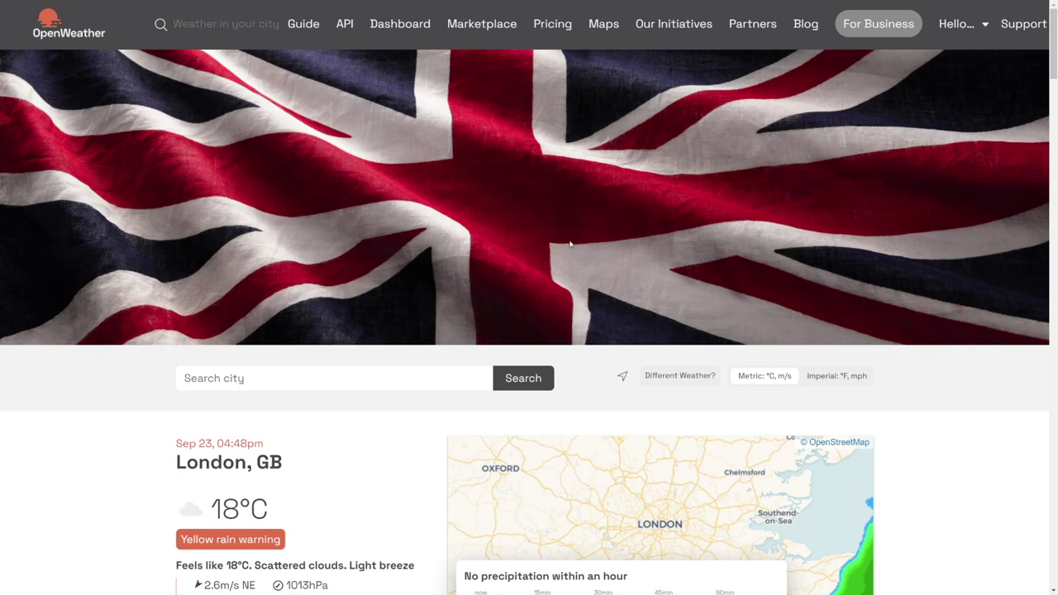
Step: On the OpenWeather site, open the Current Weather Data API documentation at the section on built-in requests by city name
{"action": "left_click", "coordinate": [348, 26]}
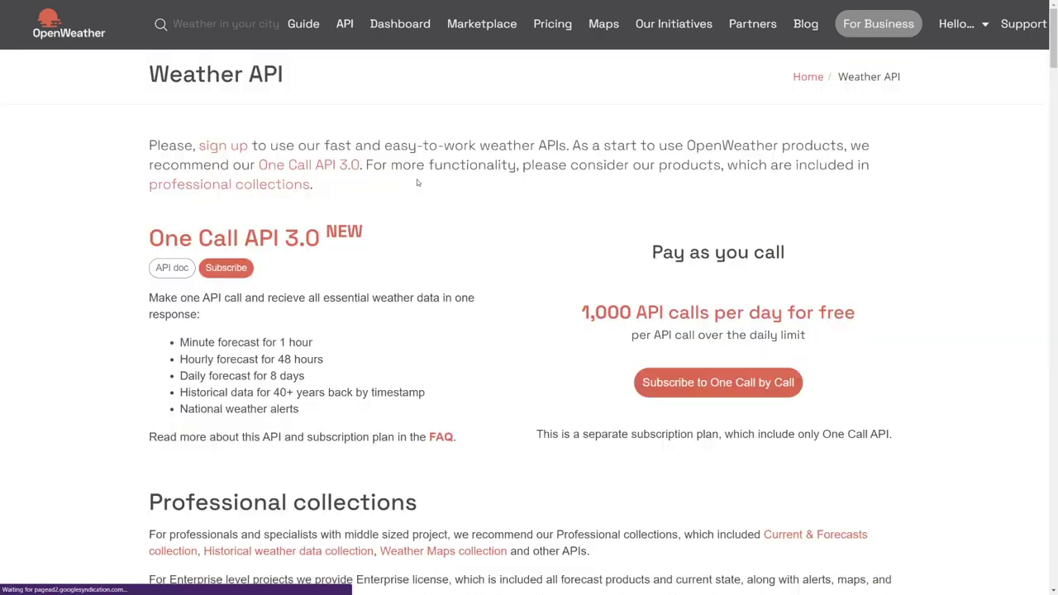
{"action": "scroll", "coordinate": [340, 278], "scroll_direction": "down", "scroll_amount": 6}
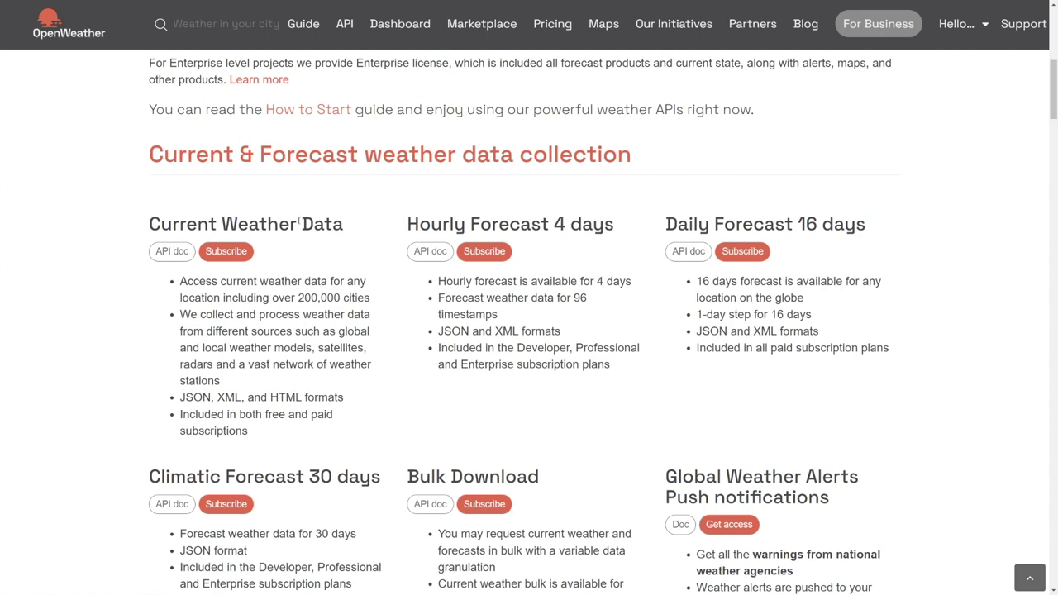
{"action": "left_click", "coordinate": [172, 257]}
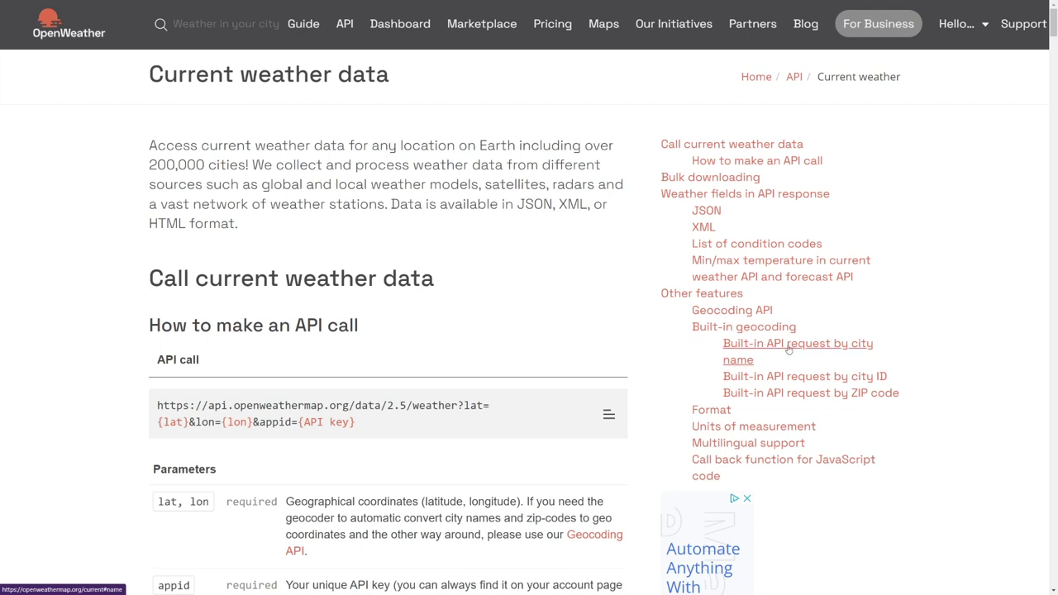
{"action": "left_click", "coordinate": [843, 351]}
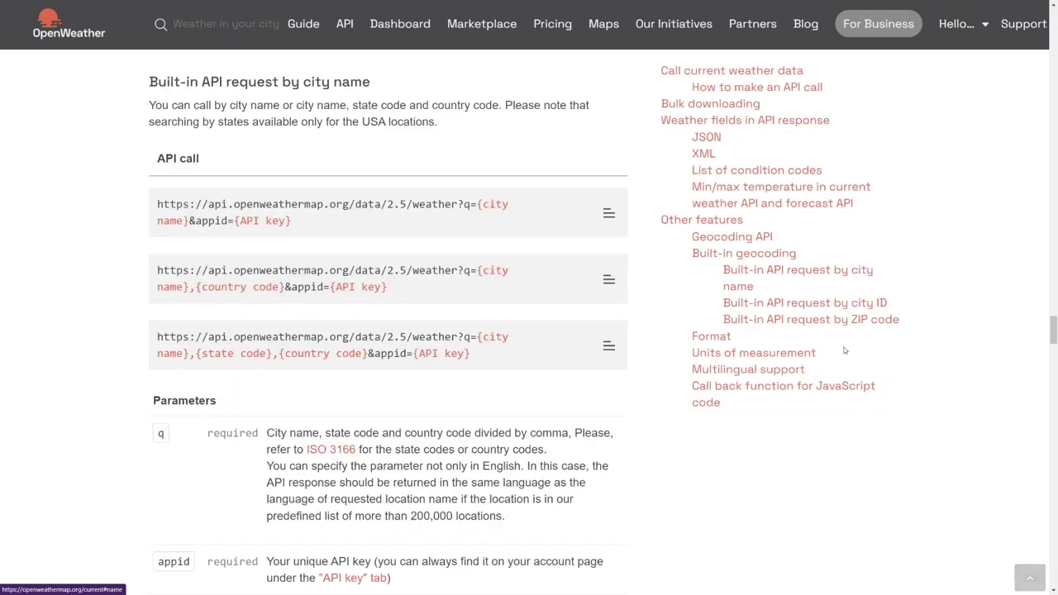
{"action": "left_click_drag", "start_coordinate": [157, 204], "coordinate": [352, 205]}
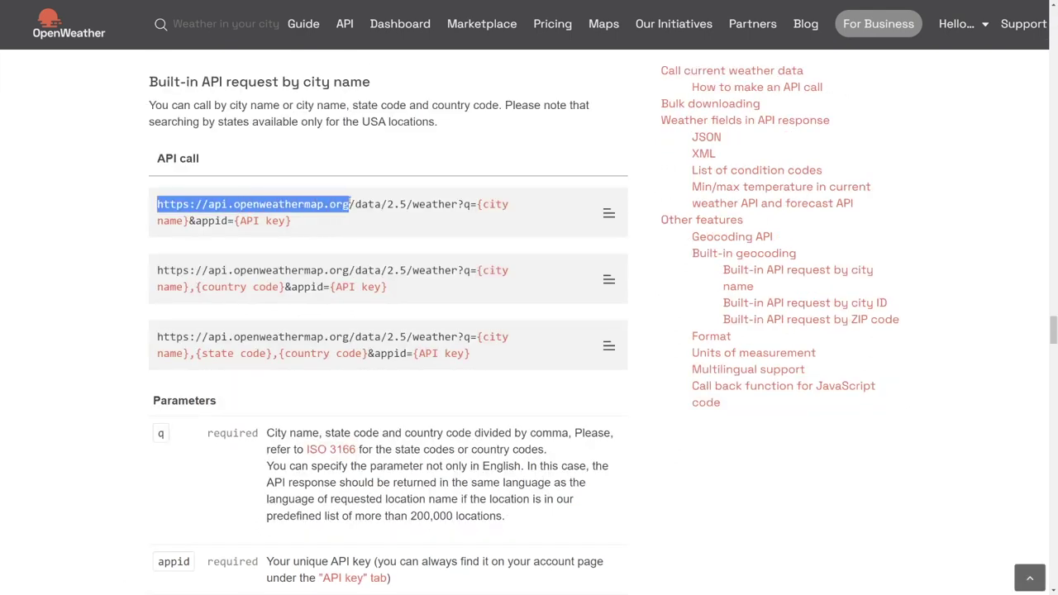
{"action": "key", "text": "alt+Tab"}
{"action": "left_click", "coordinate": [335, 235]}
{"action": "key", "text": "ctrl+v"}
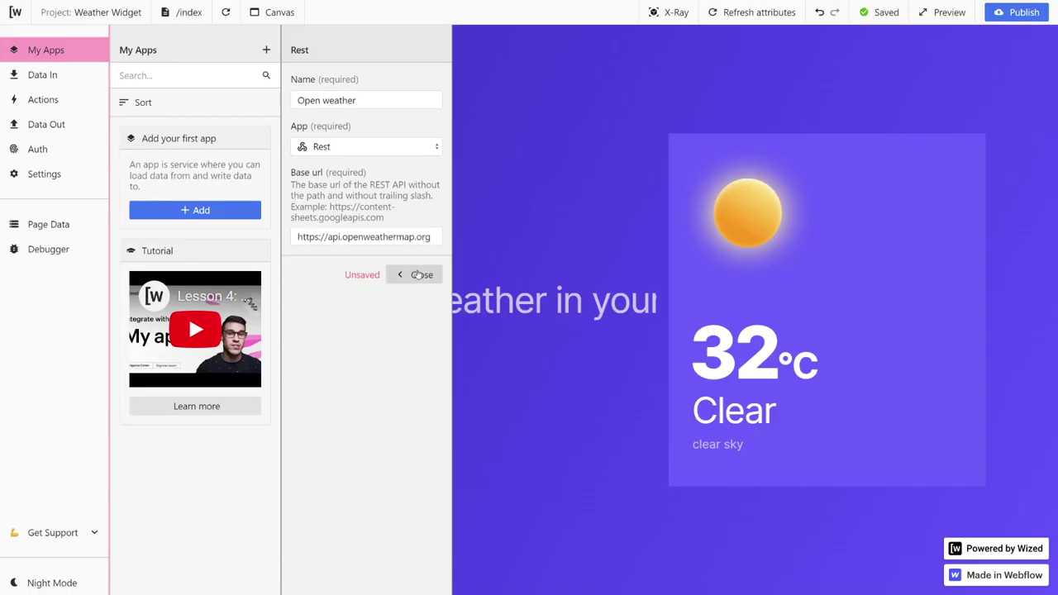
{"action": "left_click", "coordinate": [419, 275]}
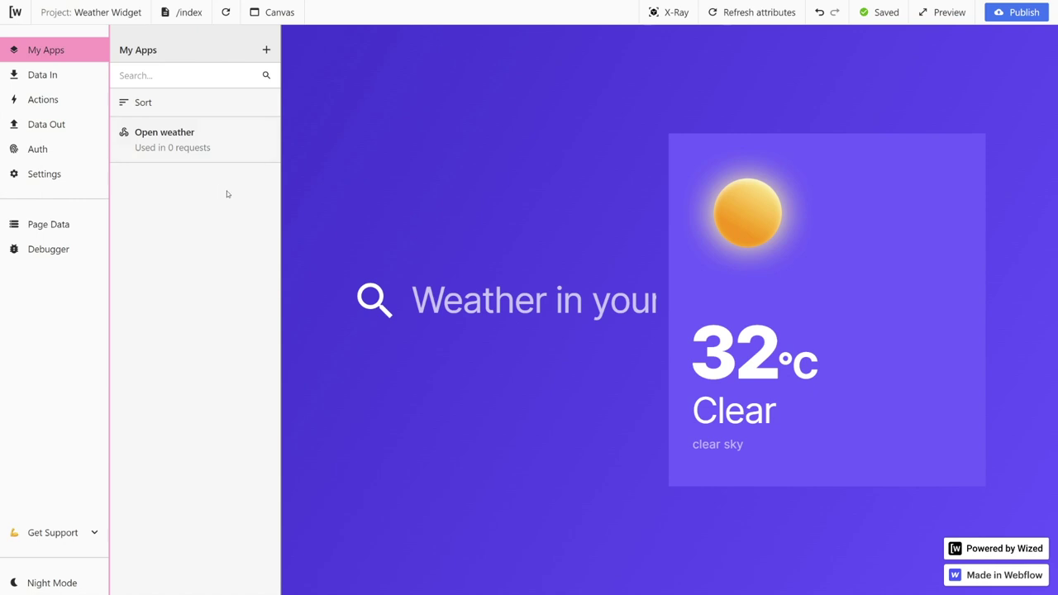
Step: Add a Data In request named Get weather that uses the Open weather app
{"action": "left_click", "coordinate": [71, 83]}
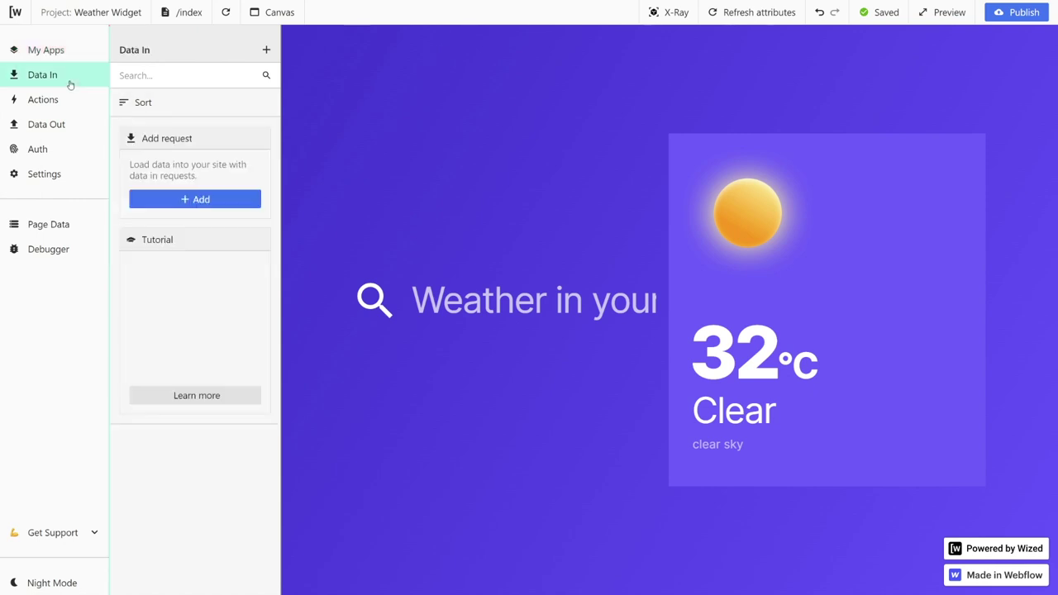
{"action": "left_click", "coordinate": [240, 199]}
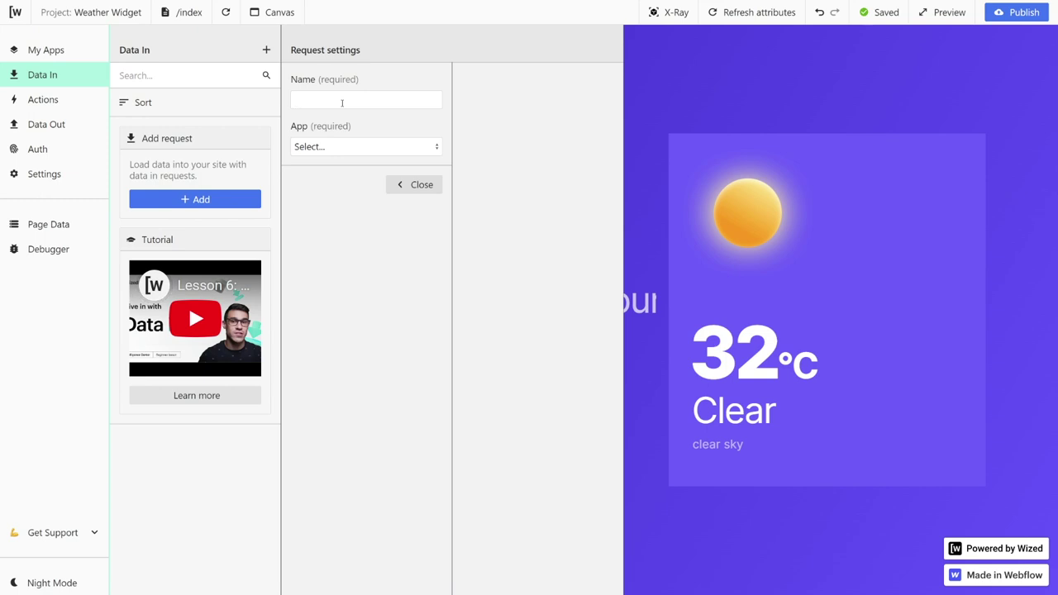
{"action": "type", "text": "Get"}
{"action": "type", "text": "weather"}
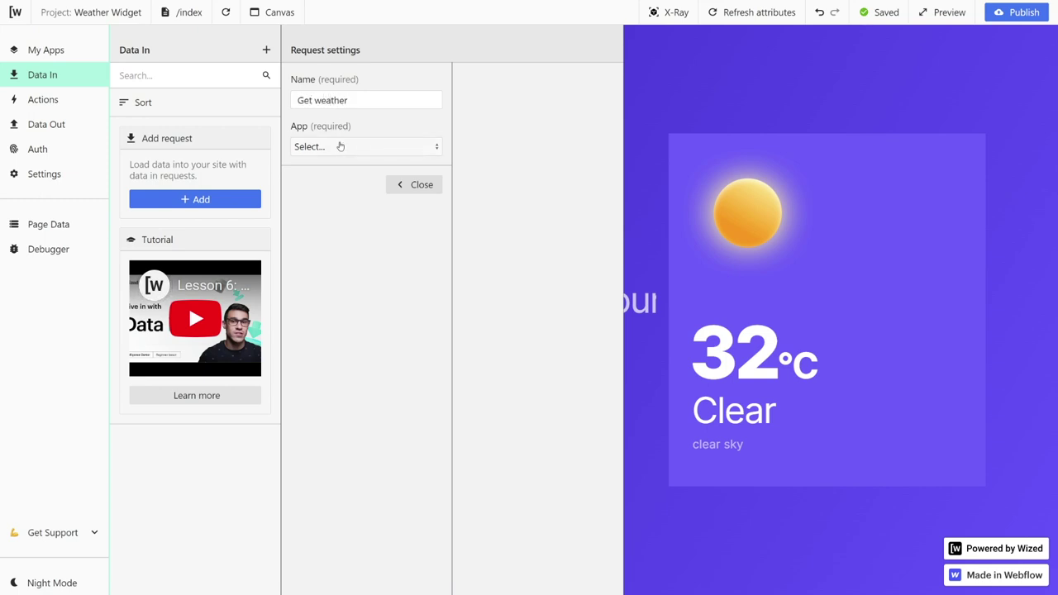
{"action": "left_click", "coordinate": [321, 146]}
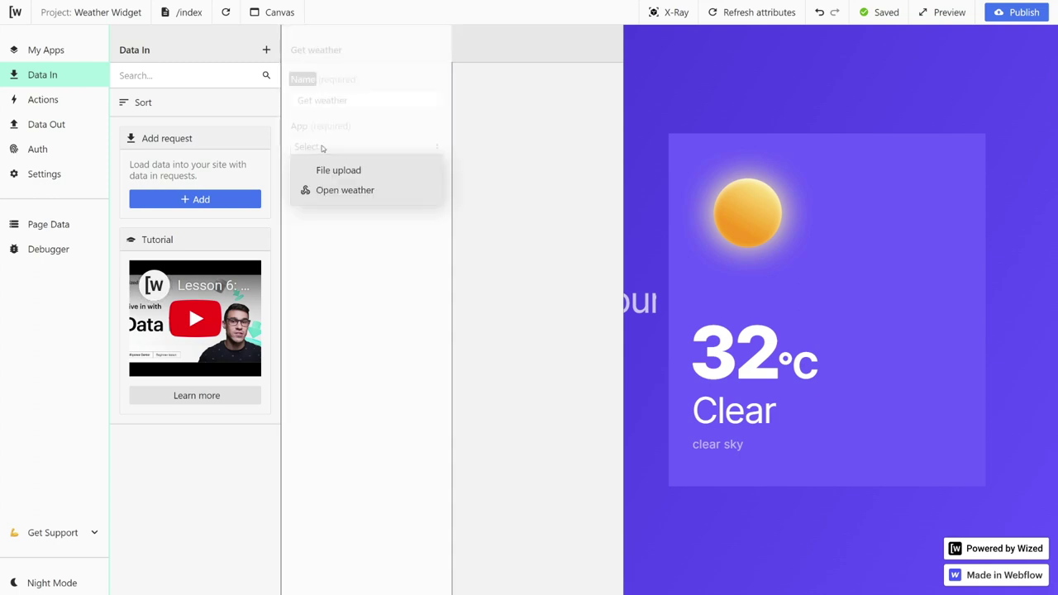
{"action": "left_click", "coordinate": [347, 192]}
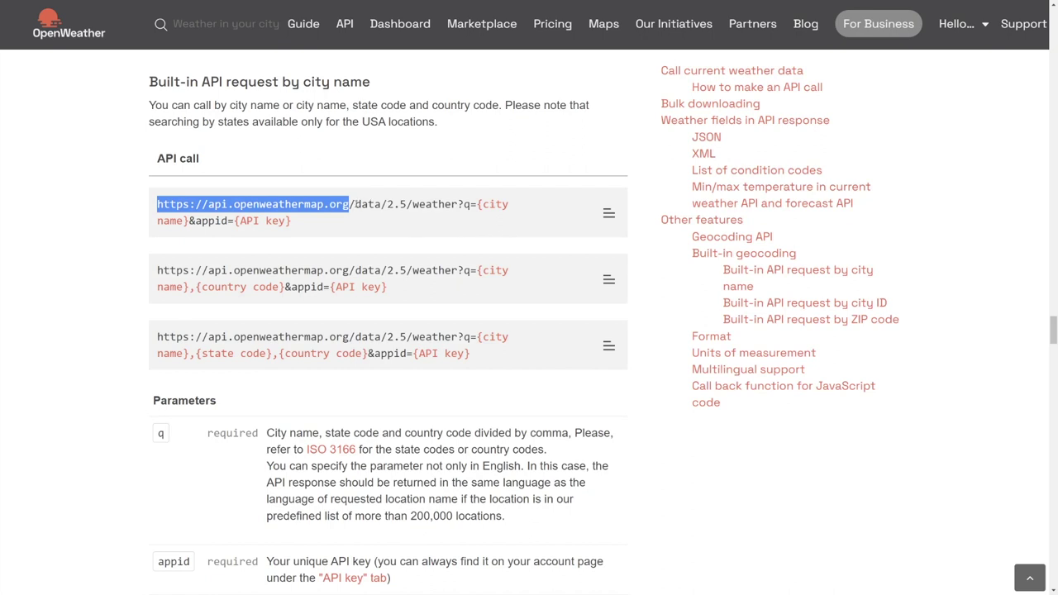
Step: Copy the path /data/2.5/weather from the OpenWeather API call and set it as the Get weather request's URL endpoint
{"action": "left_click_drag", "start_coordinate": [349, 204], "coordinate": [459, 204]}
{"action": "key", "text": "ctrl+c"}
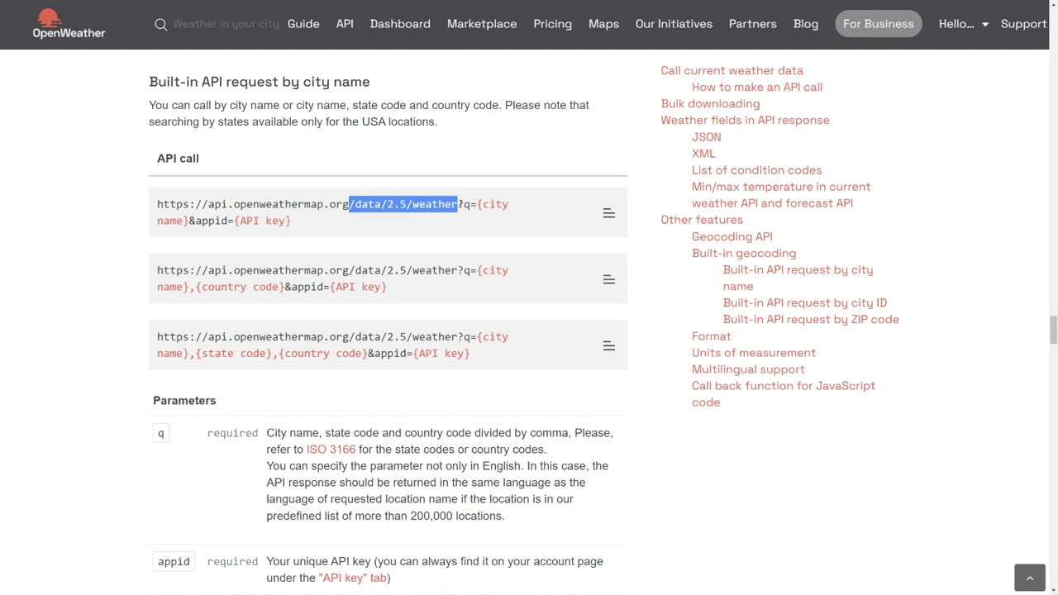
{"action": "key", "text": "alt+Tab"}
{"action": "left_click", "coordinate": [347, 194]}
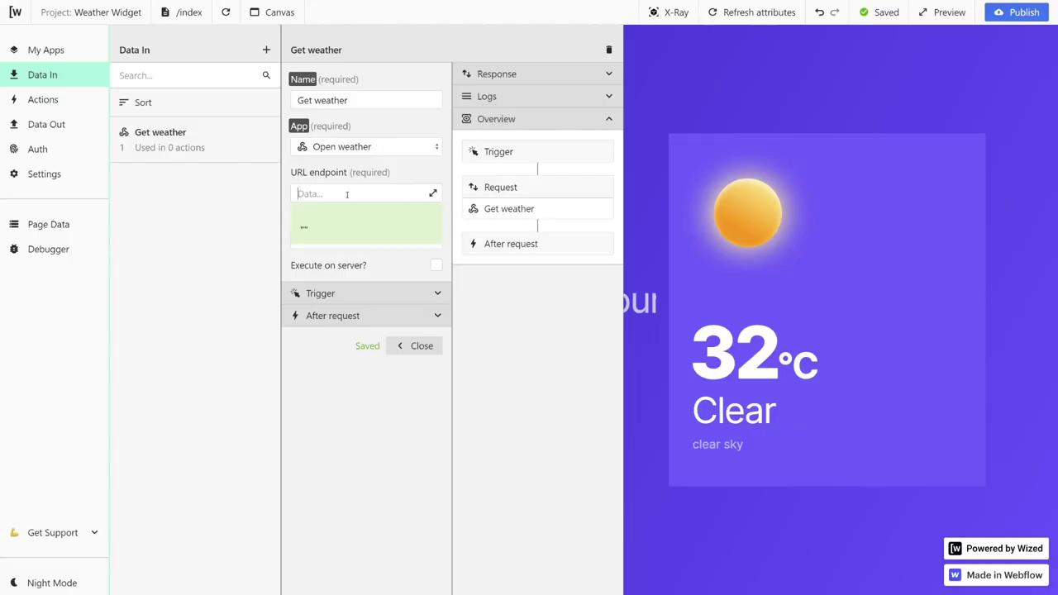
{"action": "key", "text": "ctrl+v"}
{"action": "left_click", "coordinate": [410, 179]}
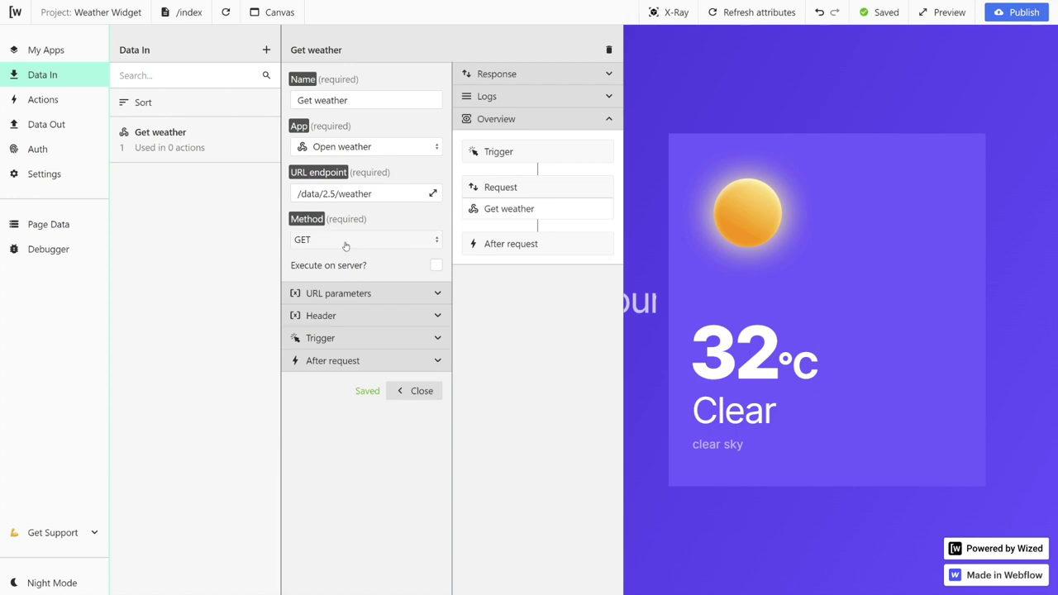
Step: Choose GET as the Get weather request's method and expand its URL parameters
{"action": "left_click", "coordinate": [345, 241]}
{"action": "left_click", "coordinate": [340, 262]}
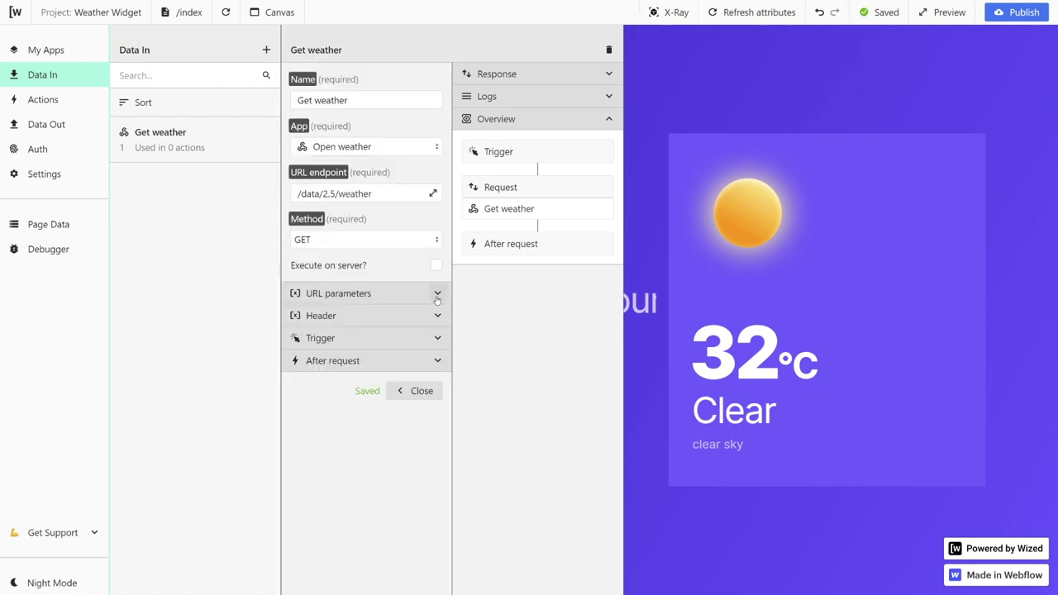
{"action": "left_click", "coordinate": [433, 295]}
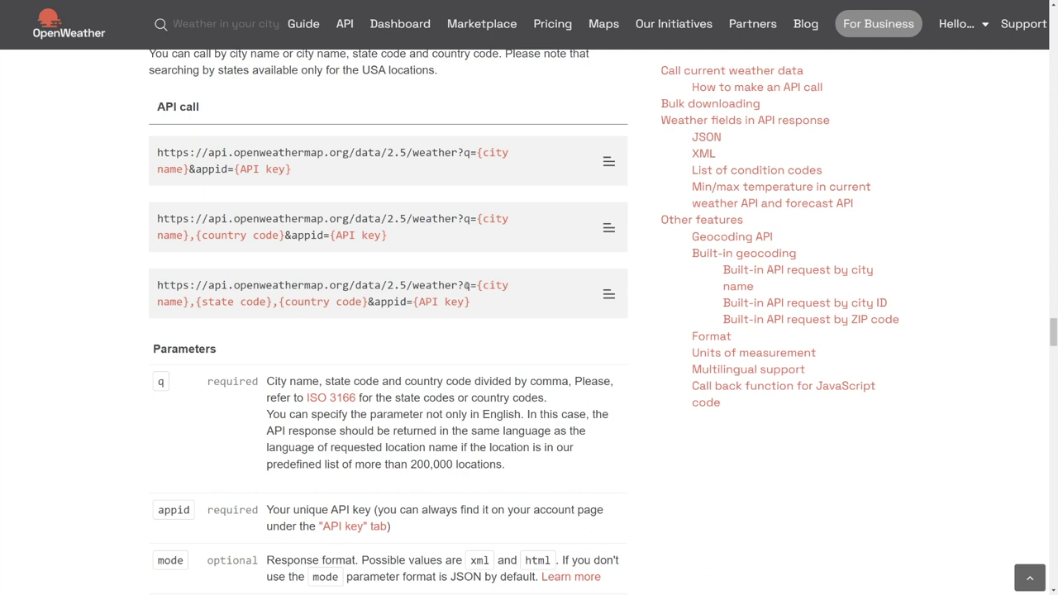
Step: Examine the OpenWeather API call formats and the q, appid, mode, units and lang parameters for requests by city name
{"action": "left_click_drag", "start_coordinate": [466, 285], "coordinate": [479, 304]}
{"action": "left_click", "coordinate": [485, 310]}
{"action": "scroll", "coordinate": [463, 291], "scroll_direction": "down", "scroll_amount": 1}
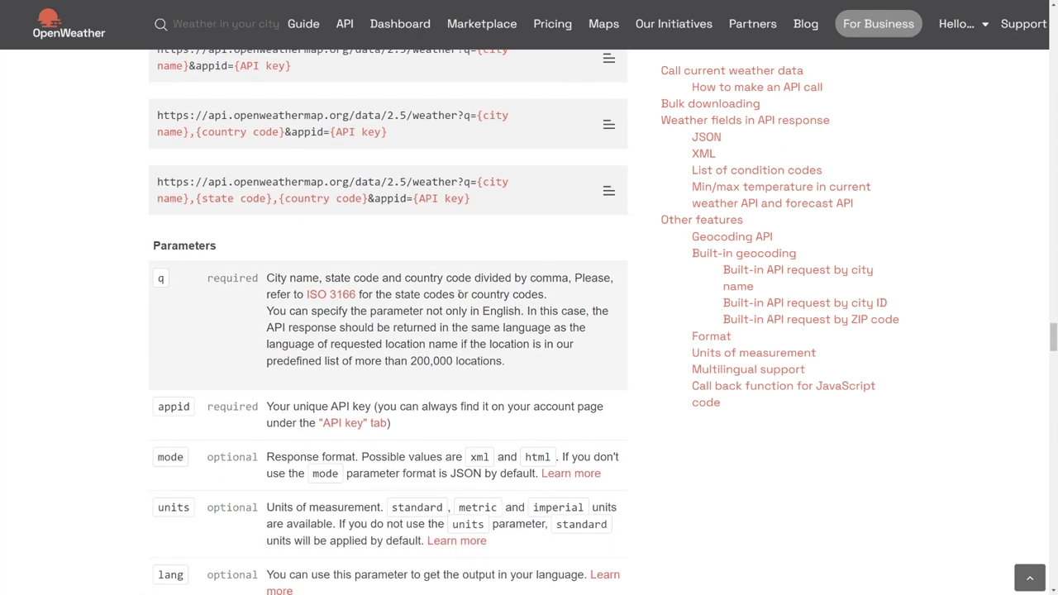
{"action": "scroll", "coordinate": [207, 265], "scroll_direction": "down", "scroll_amount": 1}
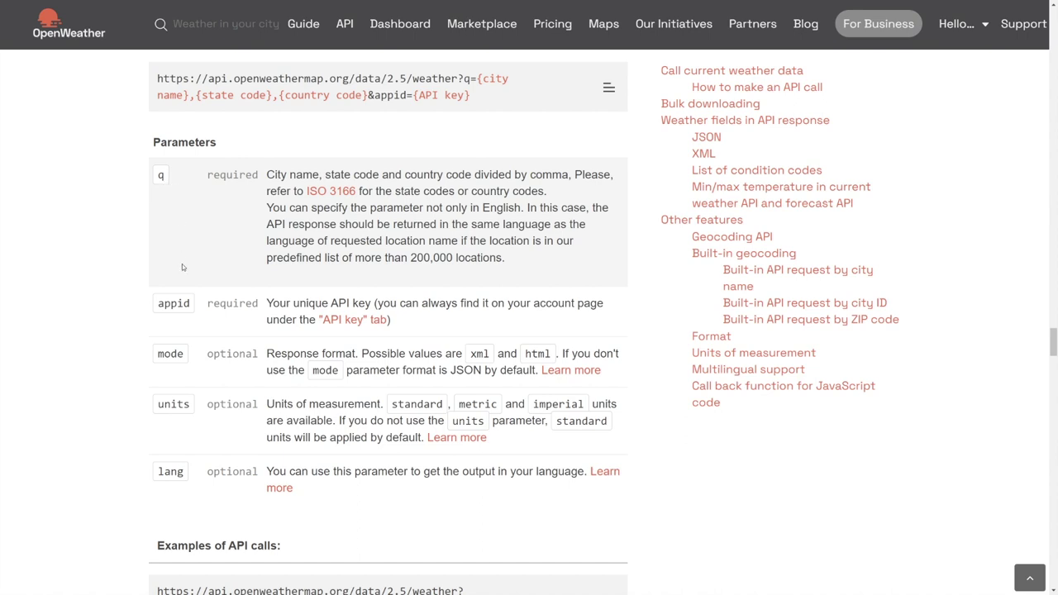
{"action": "scroll", "coordinate": [235, 450], "scroll_direction": "up", "scroll_amount": 1}
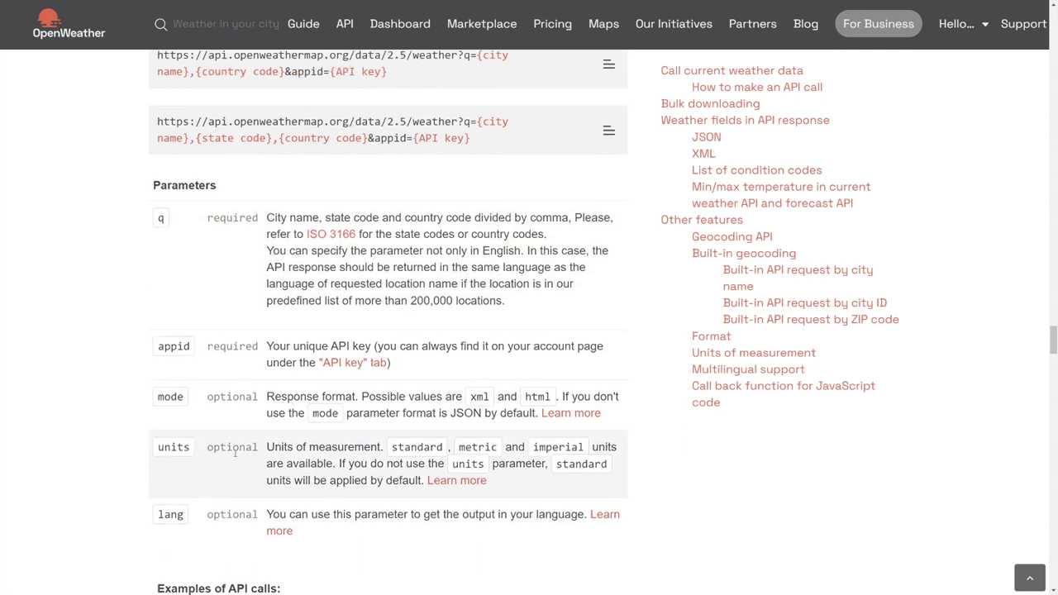
{"action": "scroll", "coordinate": [235, 450], "scroll_direction": "up", "scroll_amount": 2}
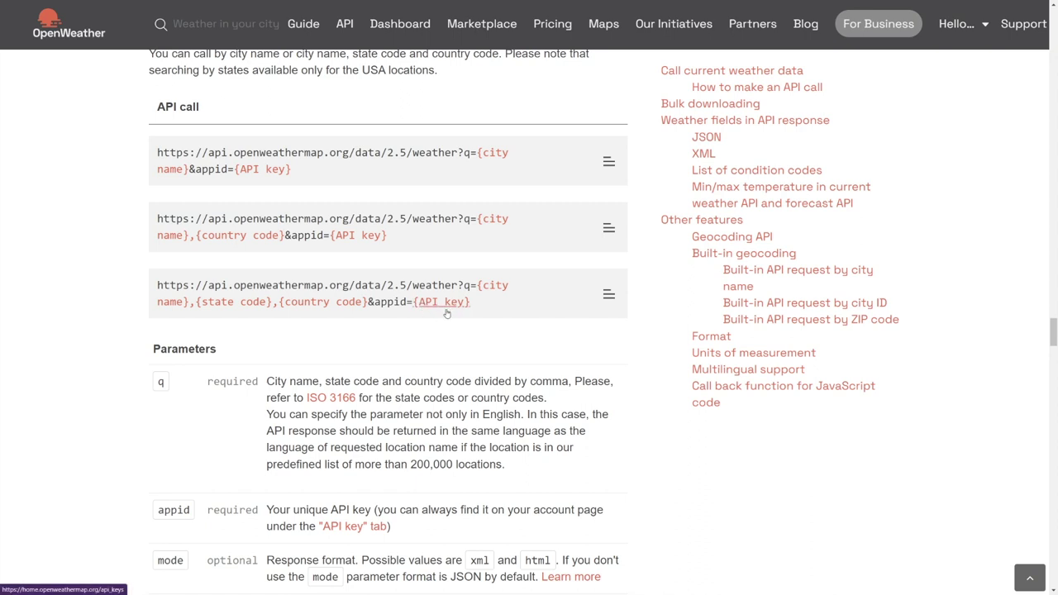
{"action": "scroll", "coordinate": [446, 312], "scroll_direction": "down", "scroll_amount": 3}
{"action": "scroll", "coordinate": [174, 454], "scroll_direction": "up", "scroll_amount": 1}
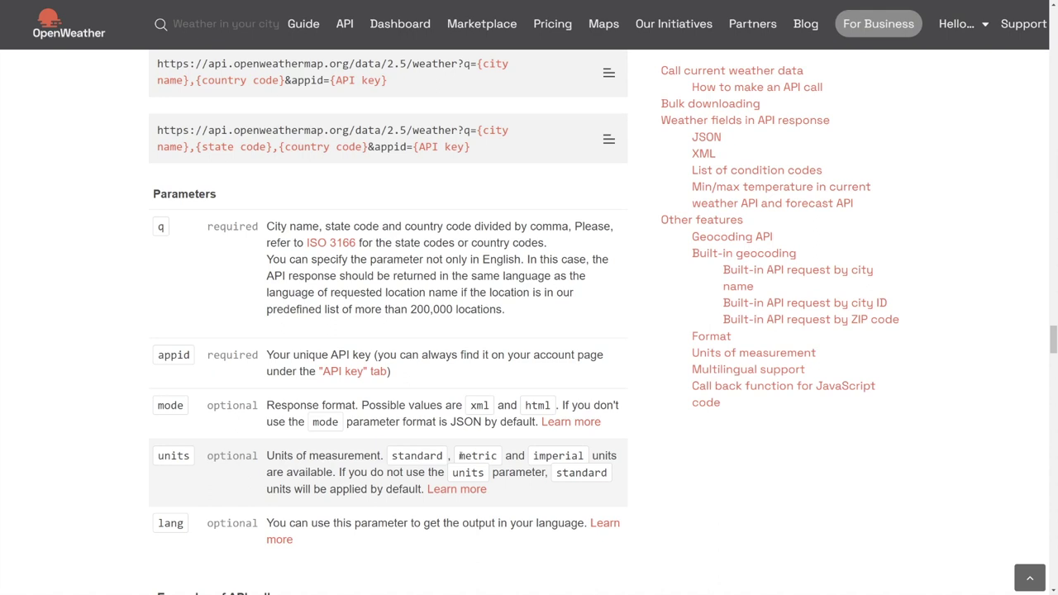
{"action": "scroll", "coordinate": [510, 482], "scroll_direction": "up", "scroll_amount": 3}
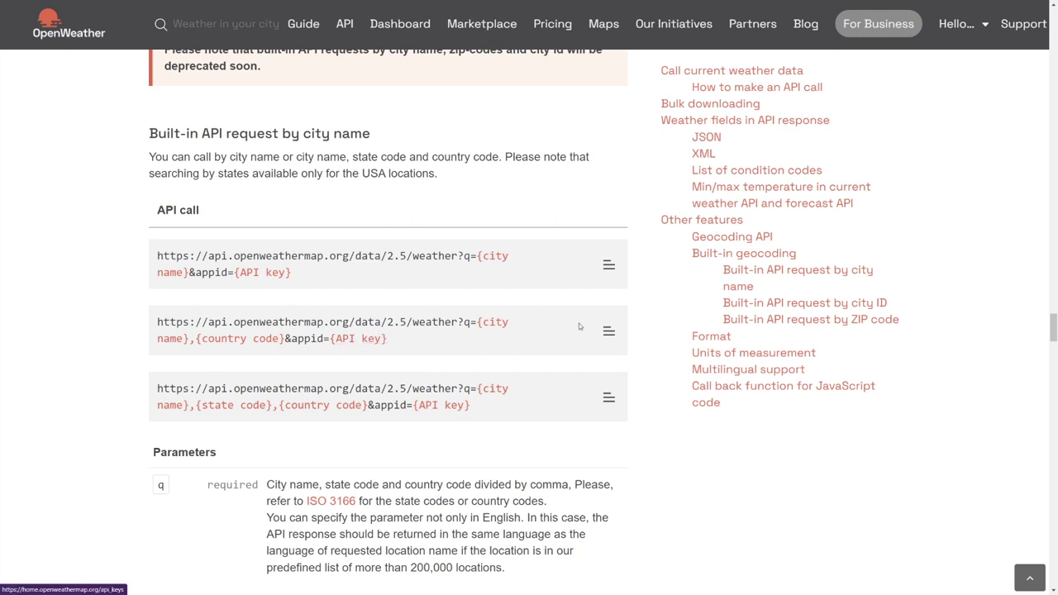
Step: Open the OpenWeather account's API keys page and select the key named Default
{"action": "left_click", "coordinate": [958, 24]}
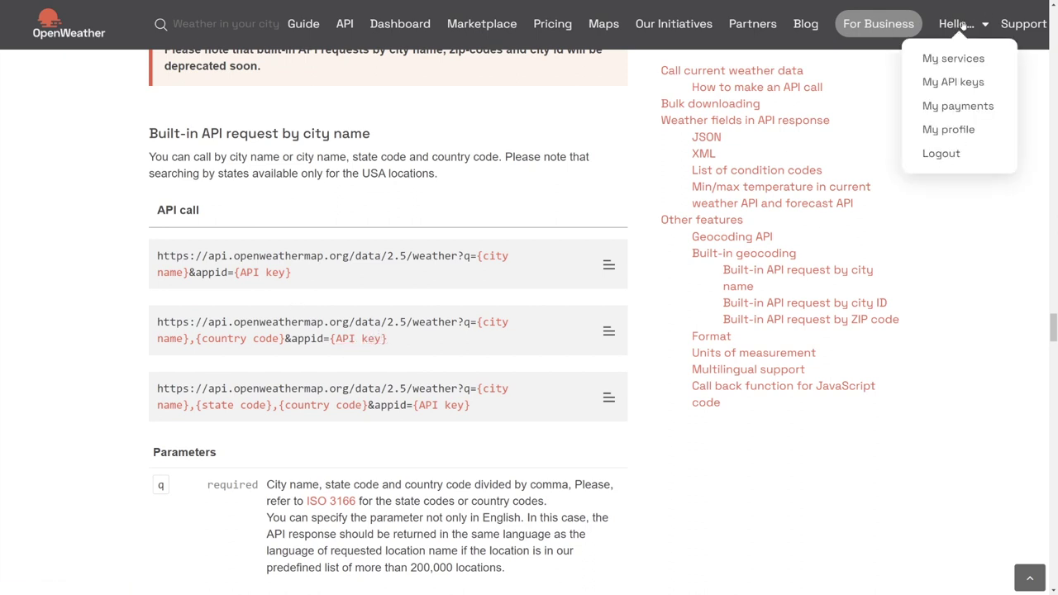
{"action": "left_click", "coordinate": [954, 83]}
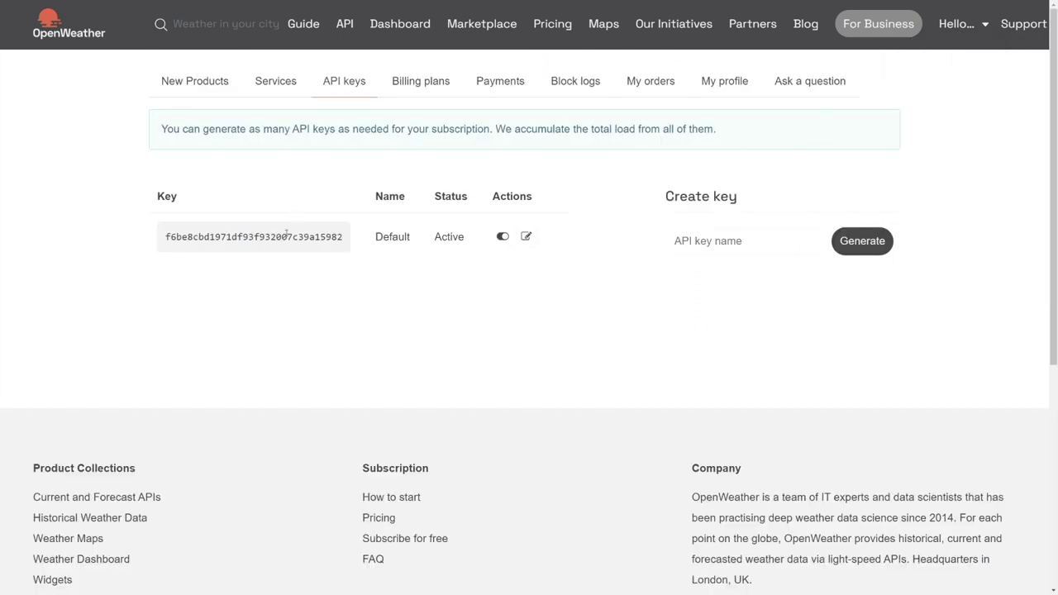
{"action": "double_click", "coordinate": [286, 236]}
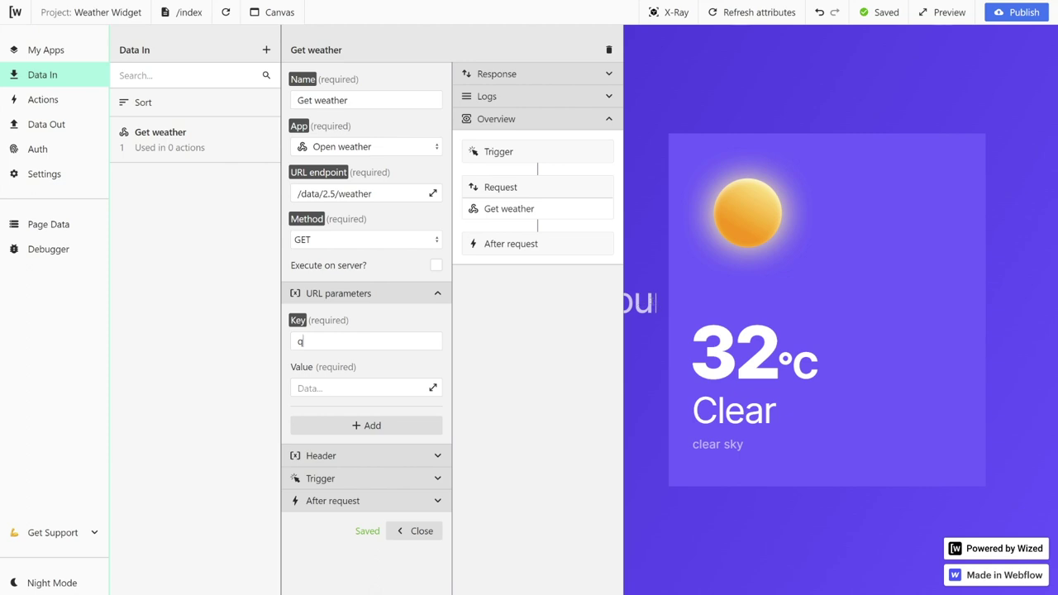
Step: Set the value of the q URL parameter to the weatherInput input field, {{i["weatherInput"]}}
{"action": "left_click", "coordinate": [433, 388]}
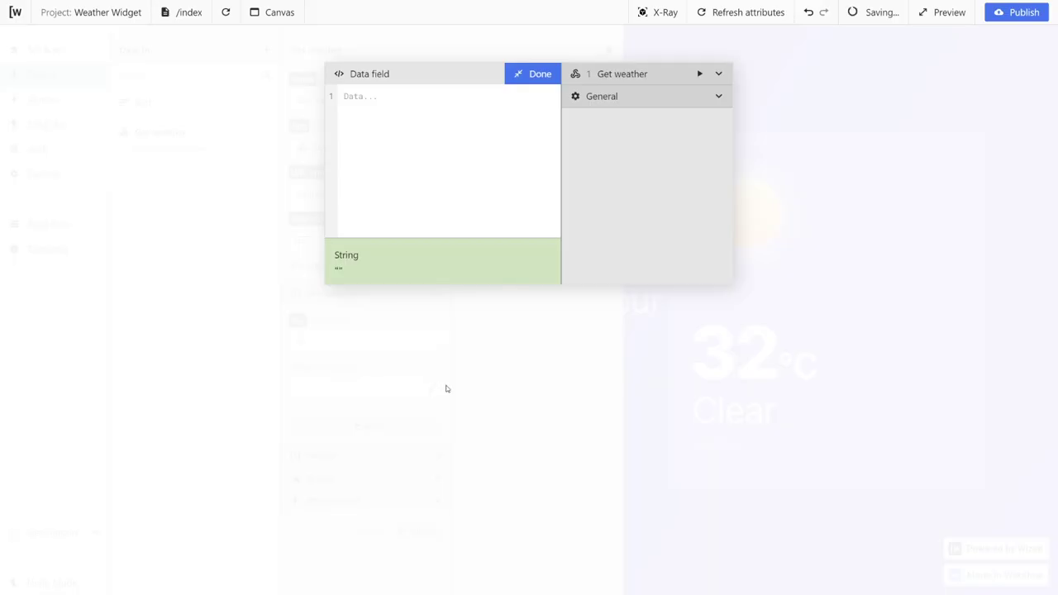
{"action": "left_click", "coordinate": [718, 97]}
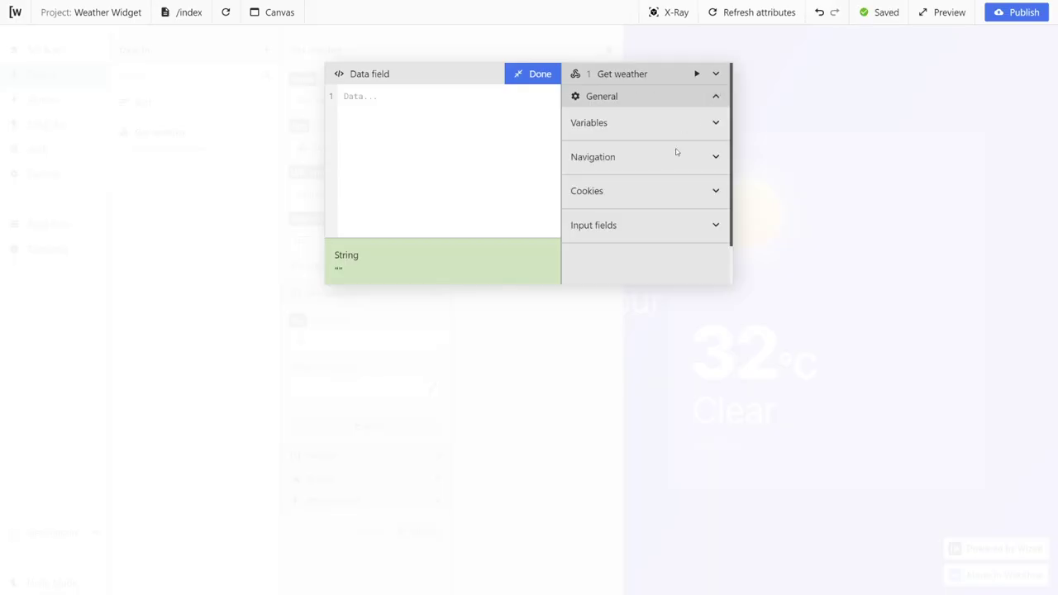
{"action": "left_click", "coordinate": [714, 225]}
{"action": "left_click", "coordinate": [643, 243]}
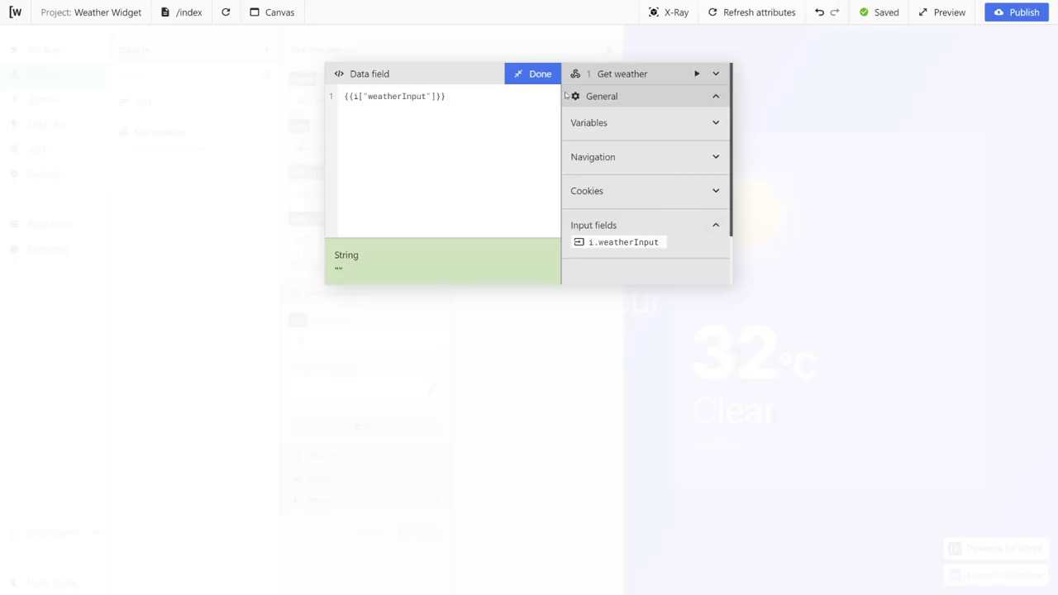
{"action": "left_click", "coordinate": [533, 73]}
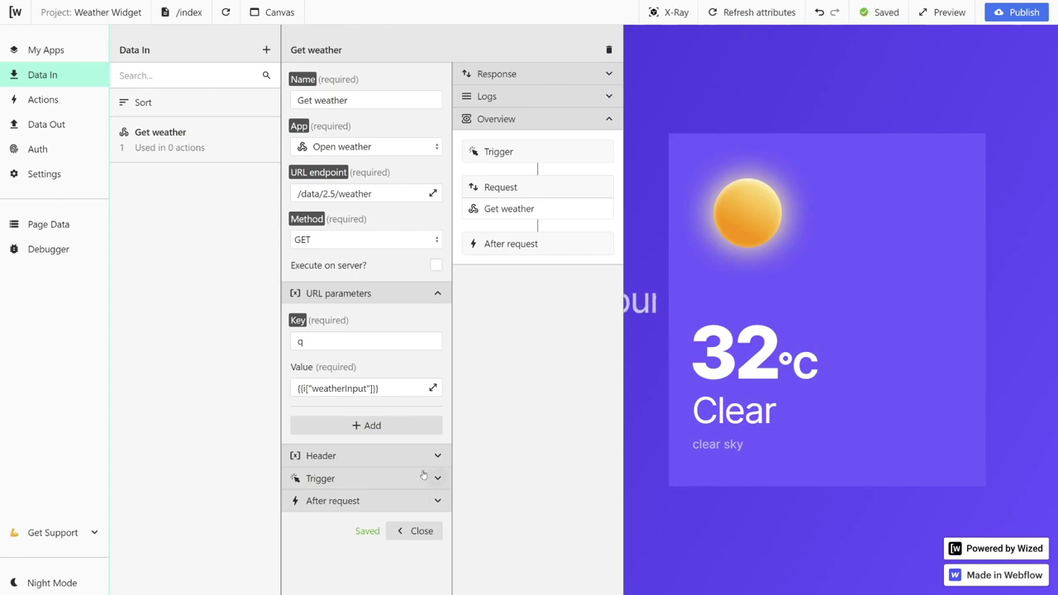
Step: Add a second URL parameter with the key appid and paste the OpenWeather API key as its value
{"action": "left_click", "coordinate": [366, 426]}
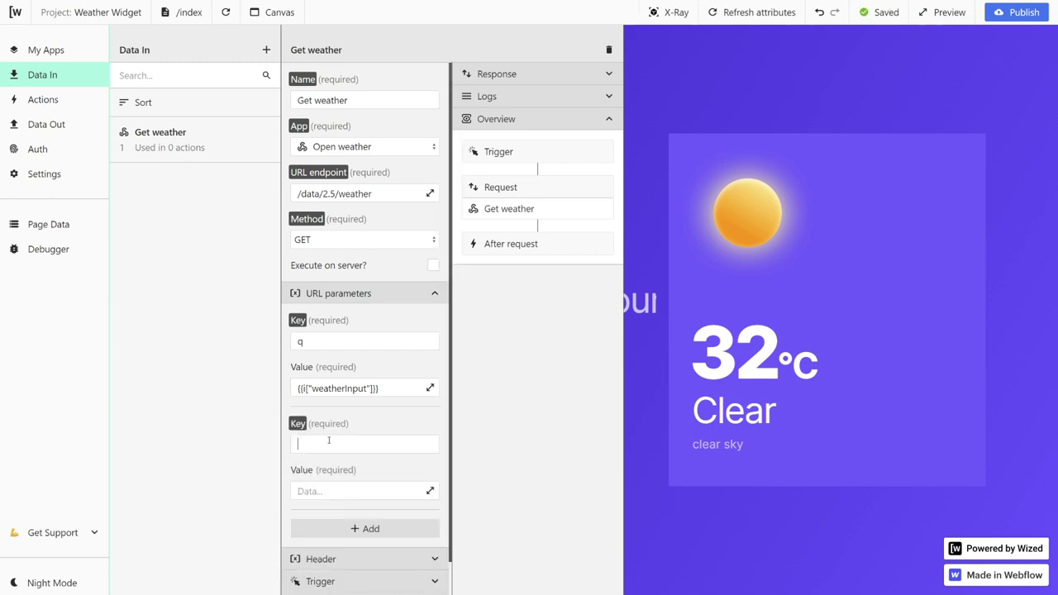
{"action": "type", "text": "appid"}
{"action": "left_click", "coordinate": [329, 491]}
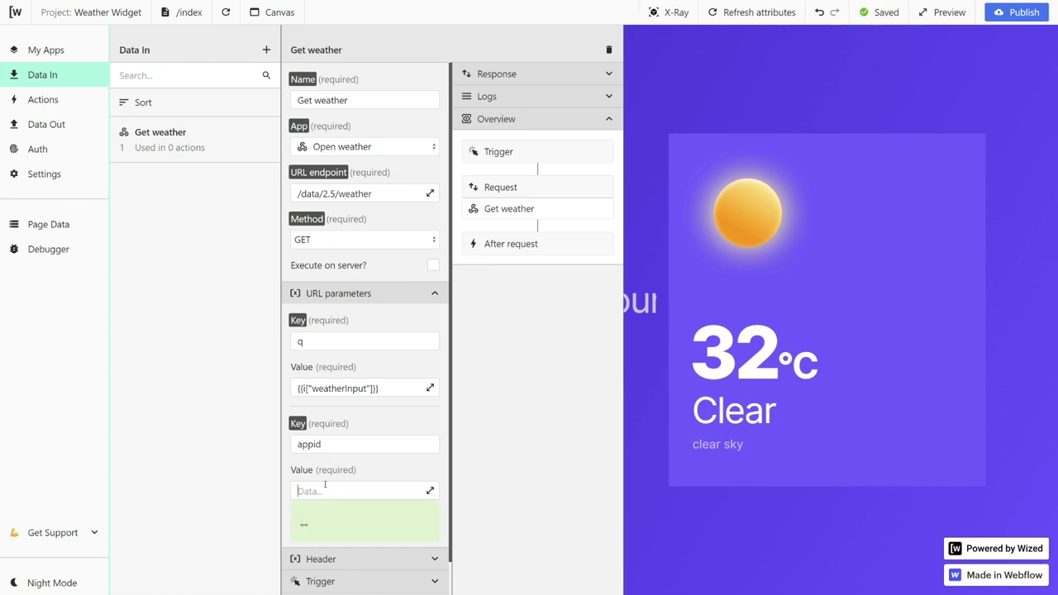
{"action": "key", "text": "ctrl+v"}
Step: Add a third URL parameter with the key units and the value metric, and close the Get weather request
{"action": "scroll", "coordinate": [367, 478], "scroll_direction": "down", "scroll_amount": 1}
{"action": "left_click", "coordinate": [366, 444]}
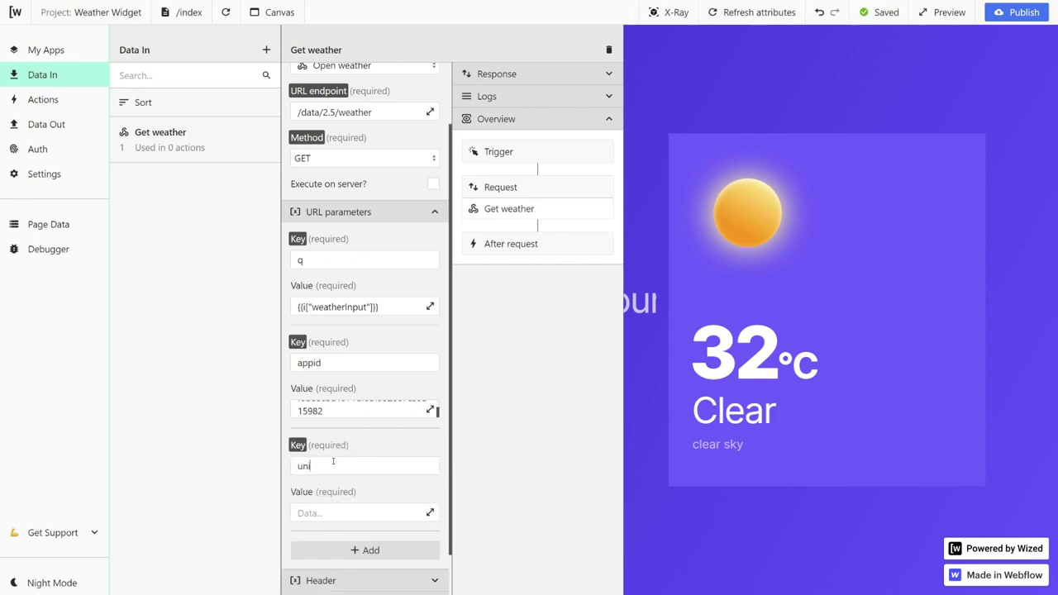
{"action": "left_click", "coordinate": [322, 513]}
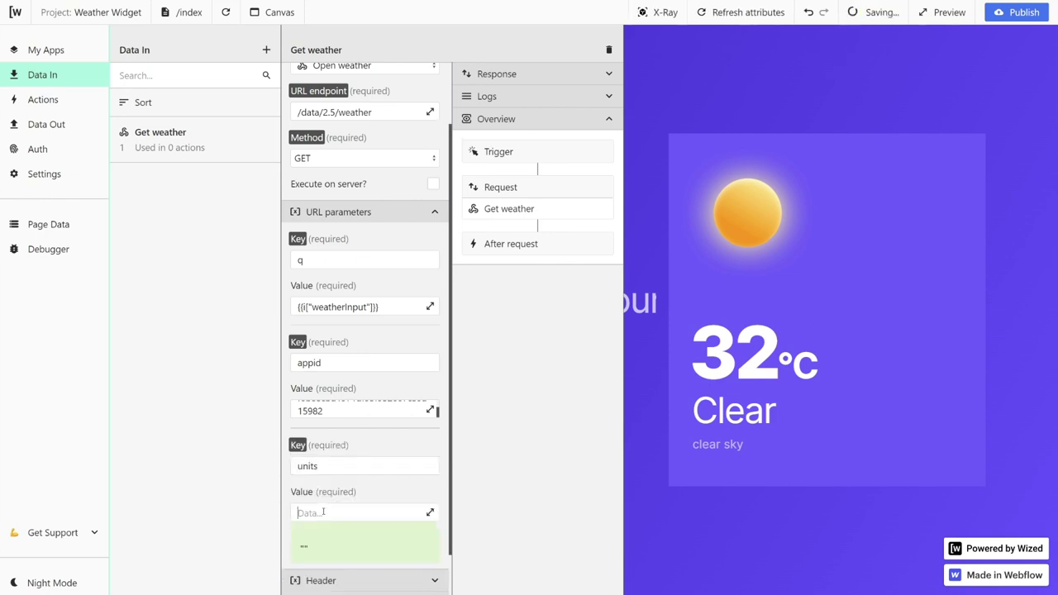
{"action": "type", "text": "metric"}
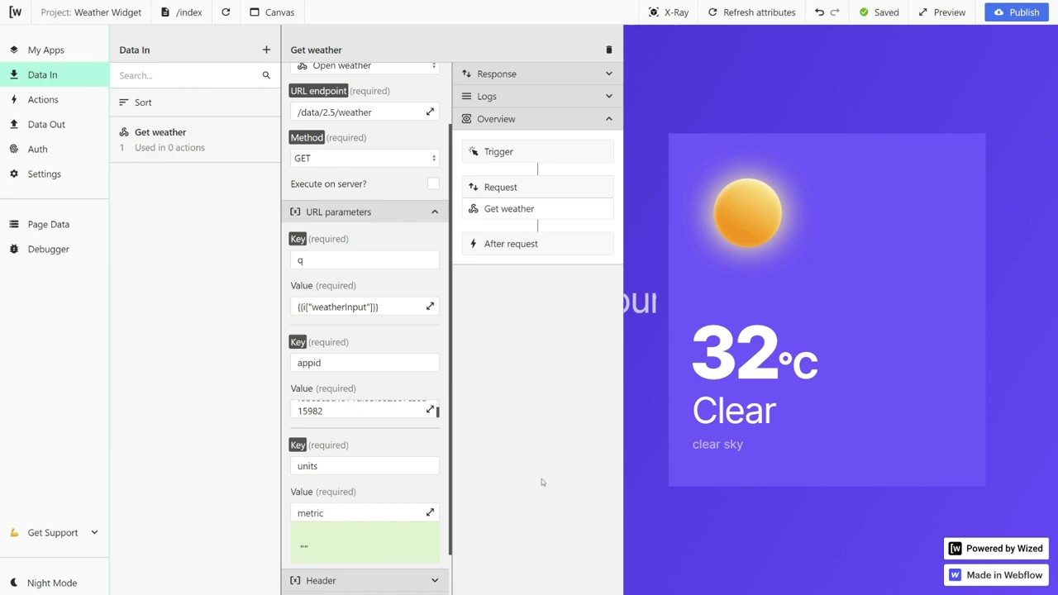
{"action": "scroll", "coordinate": [438, 490], "scroll_direction": "down", "scroll_amount": 1}
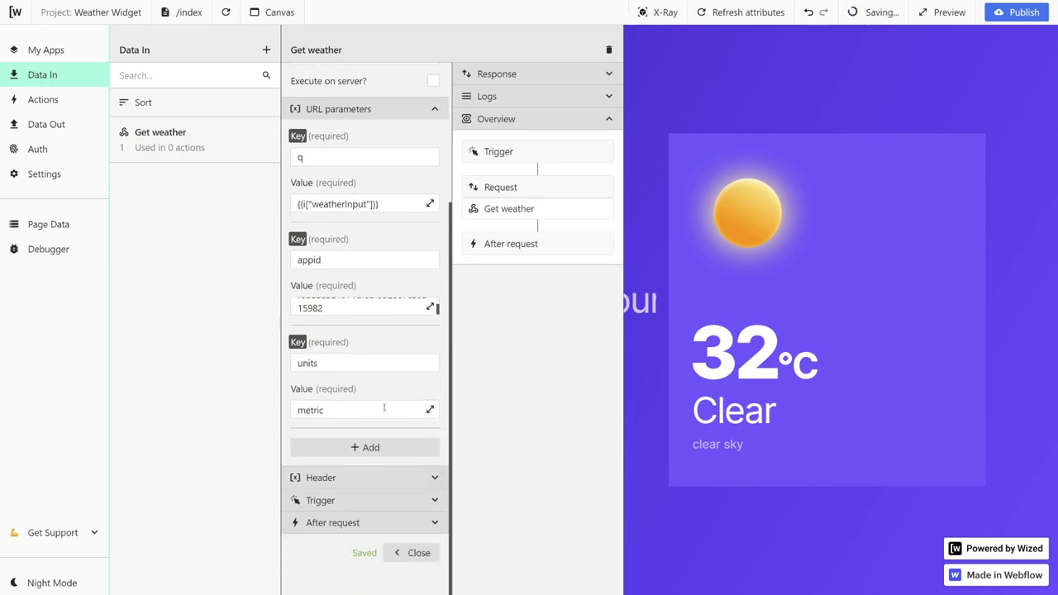
{"action": "left_click", "coordinate": [412, 560]}
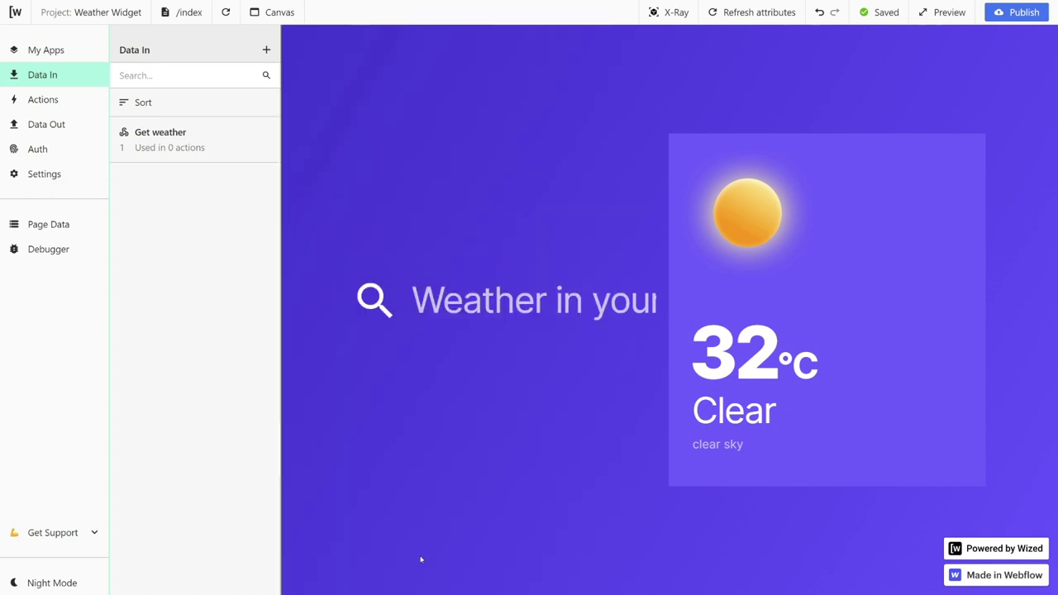
Step: Enter Berlin in the site's weather search field, run the Get weather request from the page data and expand its result
{"action": "left_click", "coordinate": [59, 230]}
{"action": "left_click", "coordinate": [462, 293]}
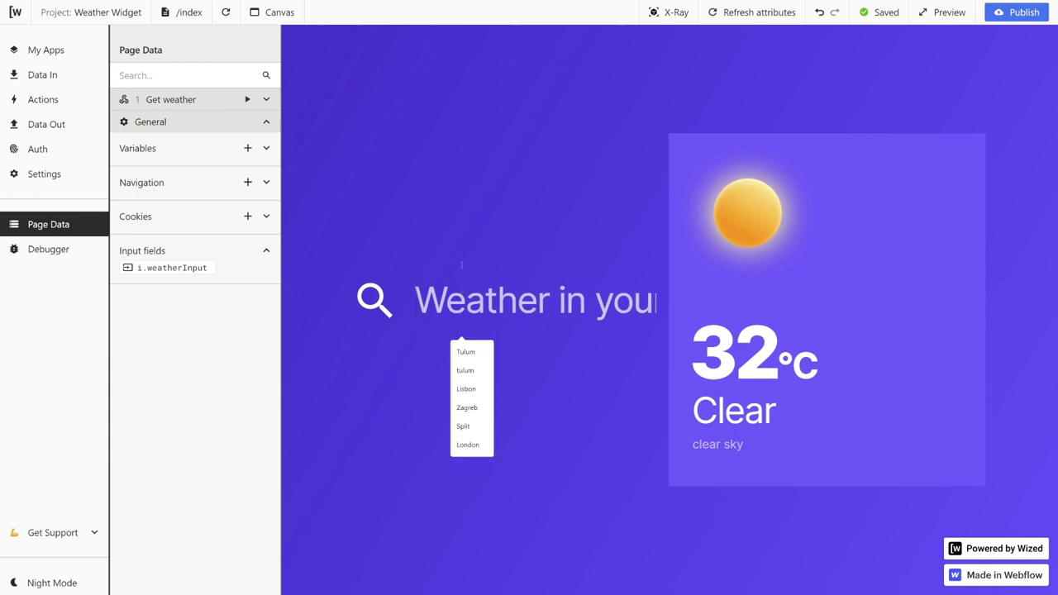
{"action": "type", "text": "Berlin"}
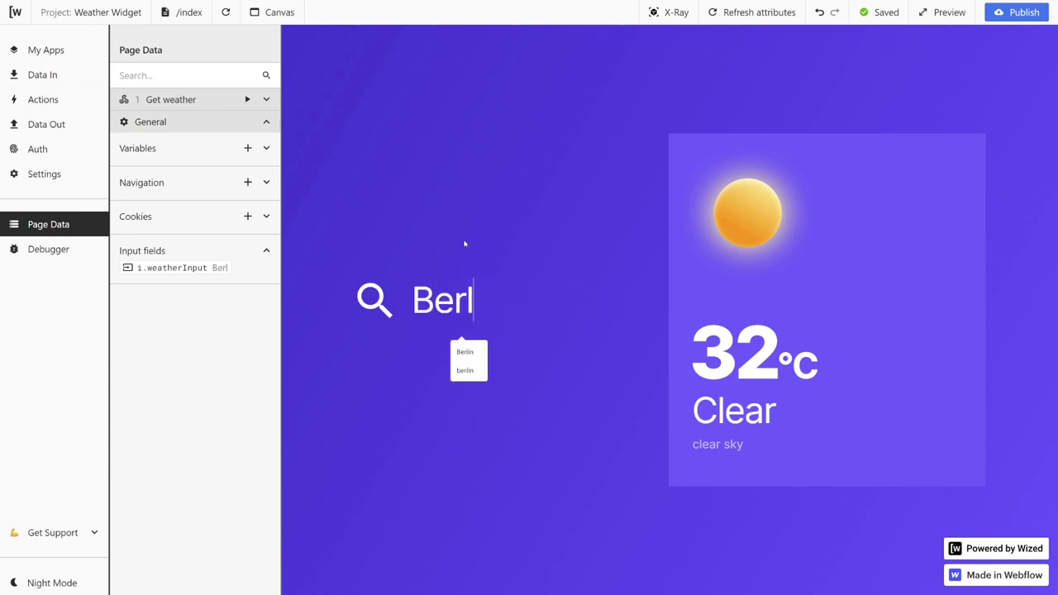
{"action": "left_click", "coordinate": [248, 100]}
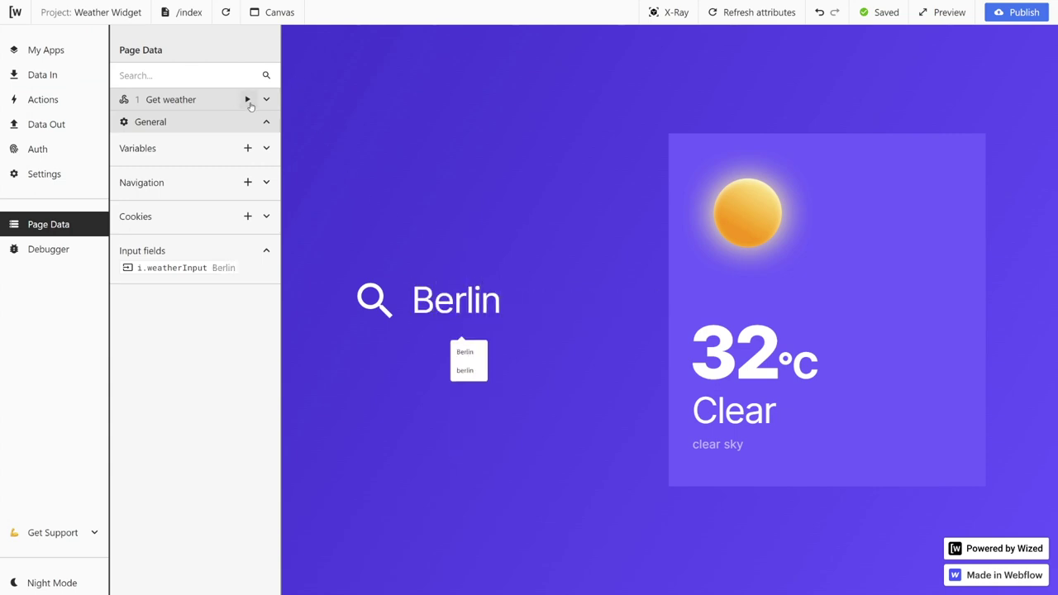
{"action": "left_click", "coordinate": [265, 100]}
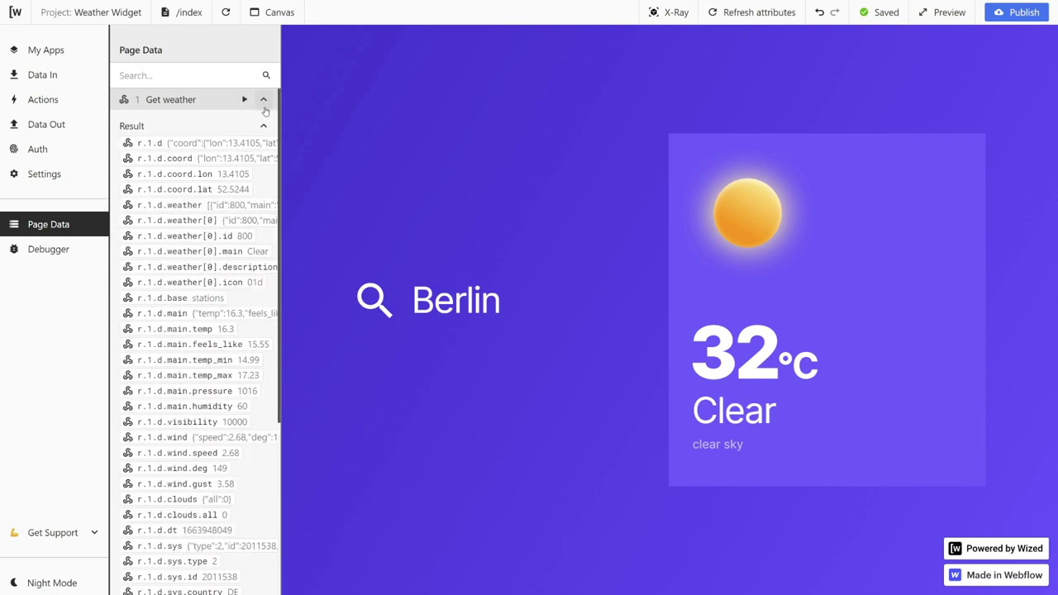
Step: Examine the data returned by the Get weather request, including the weather, temperature, wind, country, name and state fields
{"action": "scroll", "coordinate": [197, 479], "scroll_direction": "down", "scroll_amount": 5}
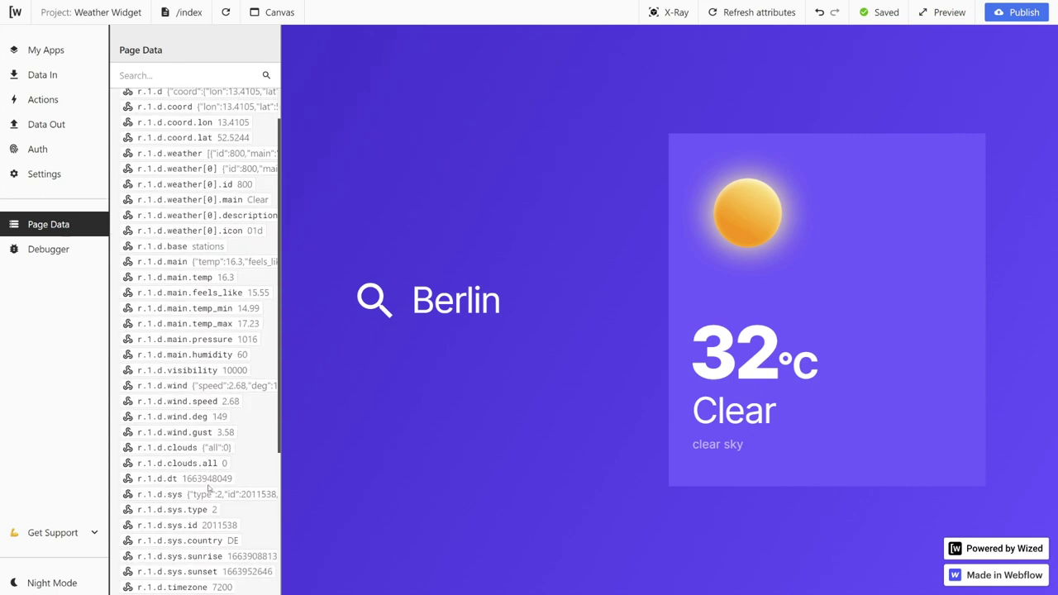
{"action": "scroll", "coordinate": [216, 371], "scroll_direction": "up", "scroll_amount": 5}
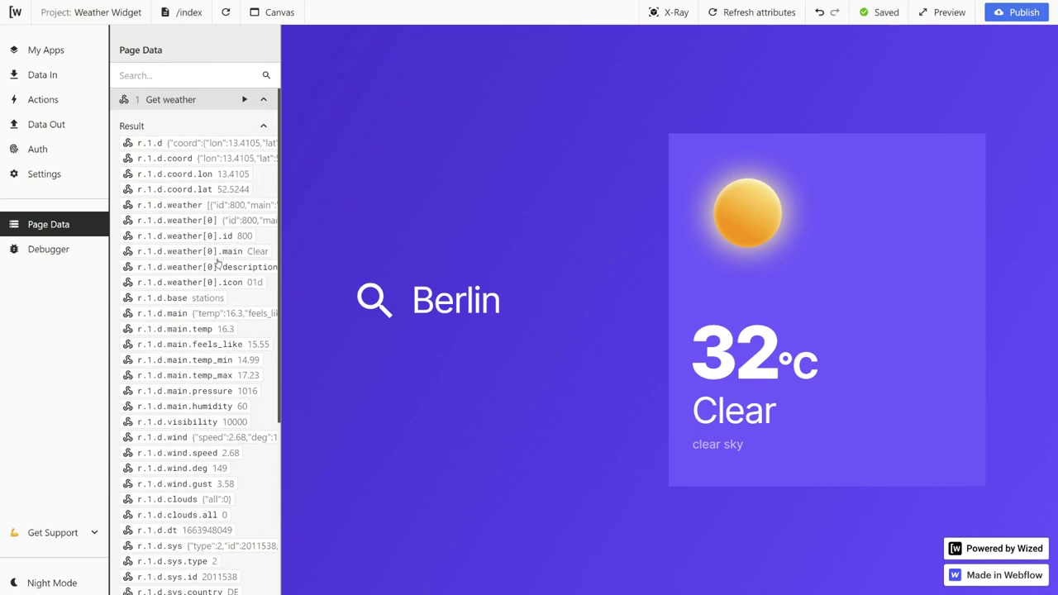
{"action": "scroll", "coordinate": [190, 487], "scroll_direction": "down", "scroll_amount": 5}
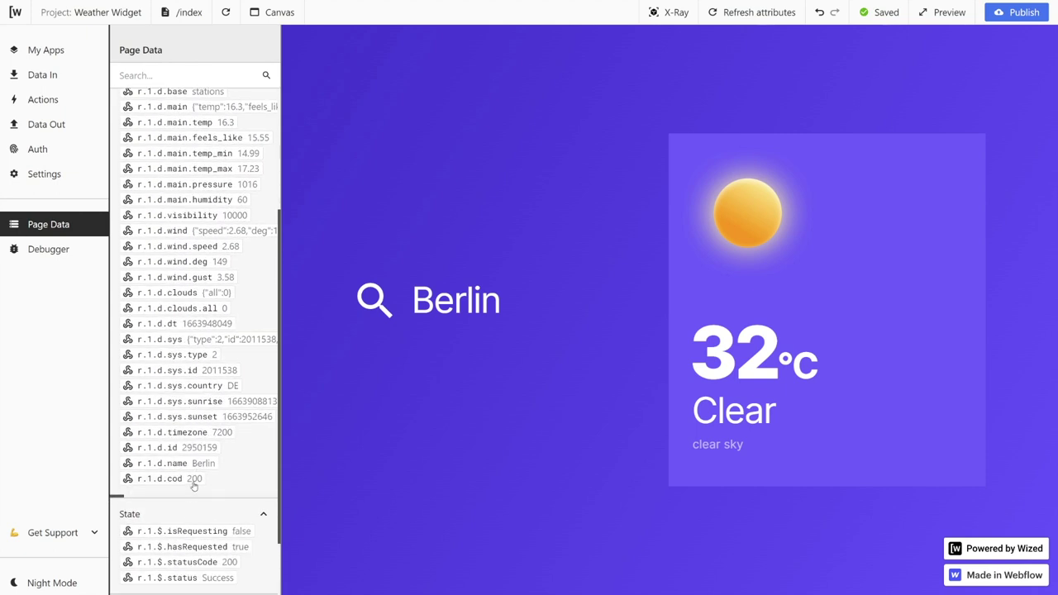
{"action": "scroll", "coordinate": [193, 478], "scroll_direction": "up", "scroll_amount": 4}
{"action": "scroll", "coordinate": [210, 393], "scroll_direction": "up", "scroll_amount": 1}
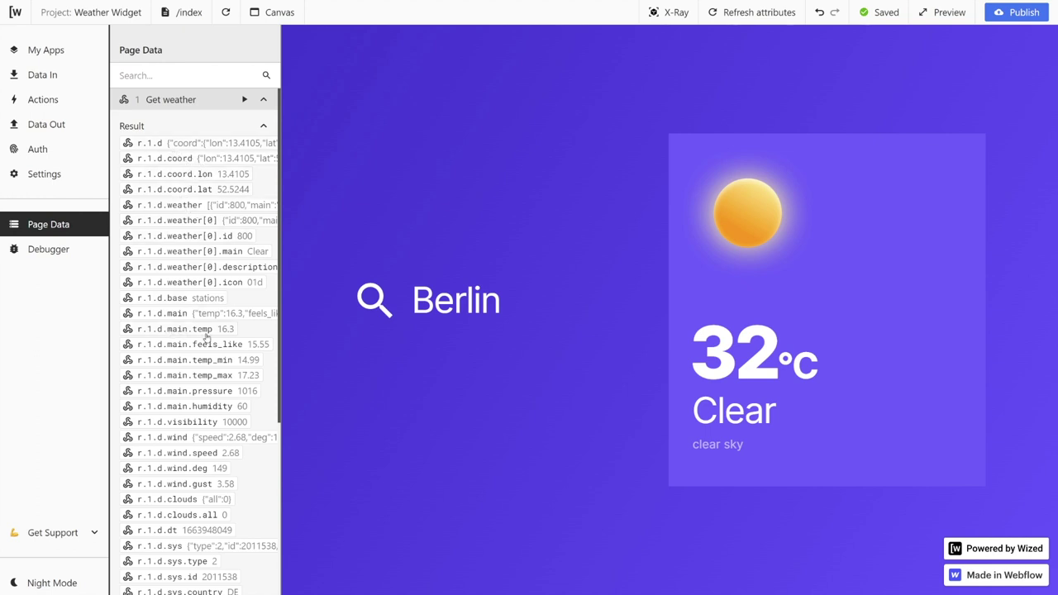
{"action": "scroll", "coordinate": [216, 429], "scroll_direction": "down", "scroll_amount": 1}
{"action": "scroll", "coordinate": [198, 410], "scroll_direction": "down", "scroll_amount": 1}
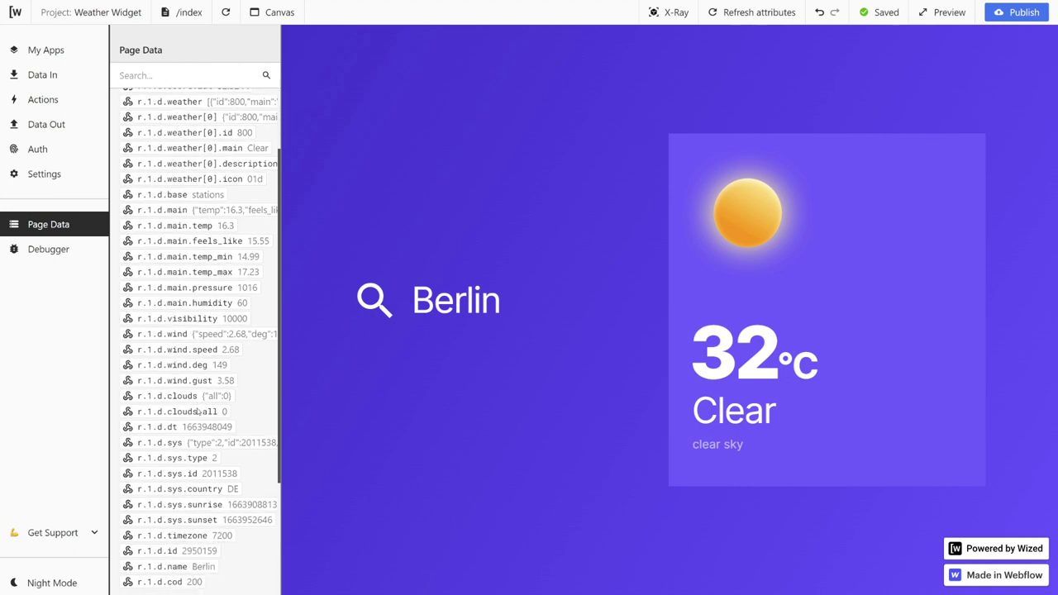
{"action": "scroll", "coordinate": [198, 413], "scroll_direction": "down", "scroll_amount": 2}
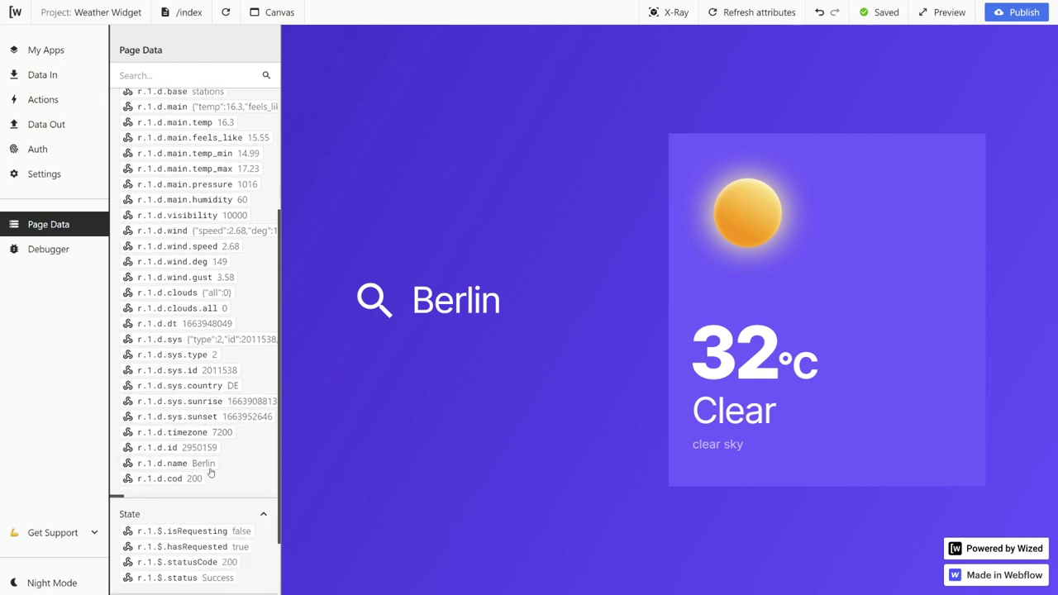
{"action": "scroll", "coordinate": [211, 471], "scroll_direction": "up", "scroll_amount": 3}
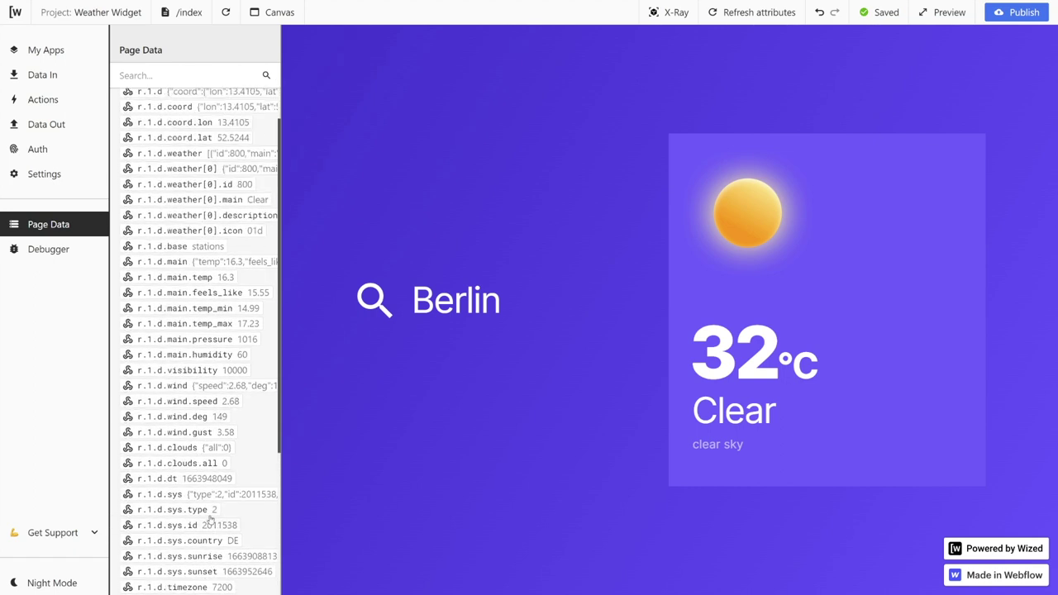
{"action": "scroll", "coordinate": [211, 512], "scroll_direction": "up", "scroll_amount": 2}
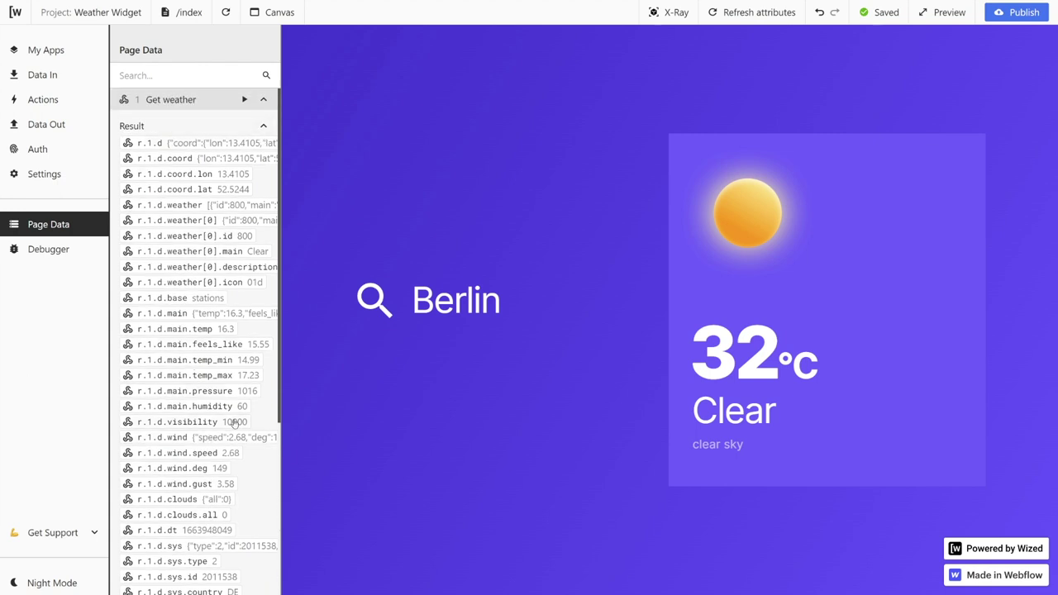
{"action": "left_click", "coordinate": [244, 100]}
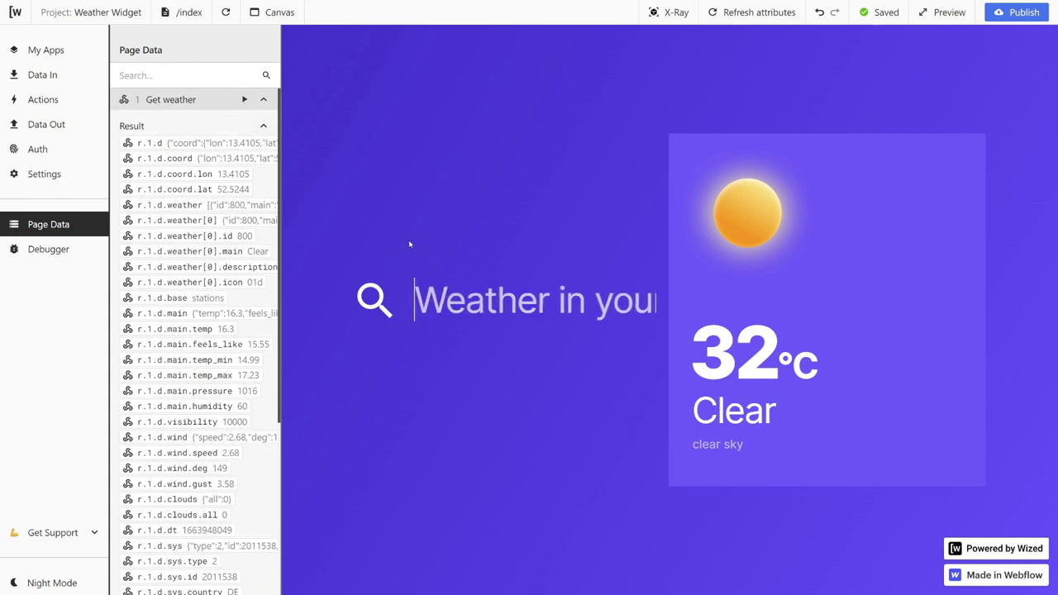
Step: Create an action named Load weather and apply it to the weatherInput attribute
{"action": "left_click", "coordinate": [61, 101]}
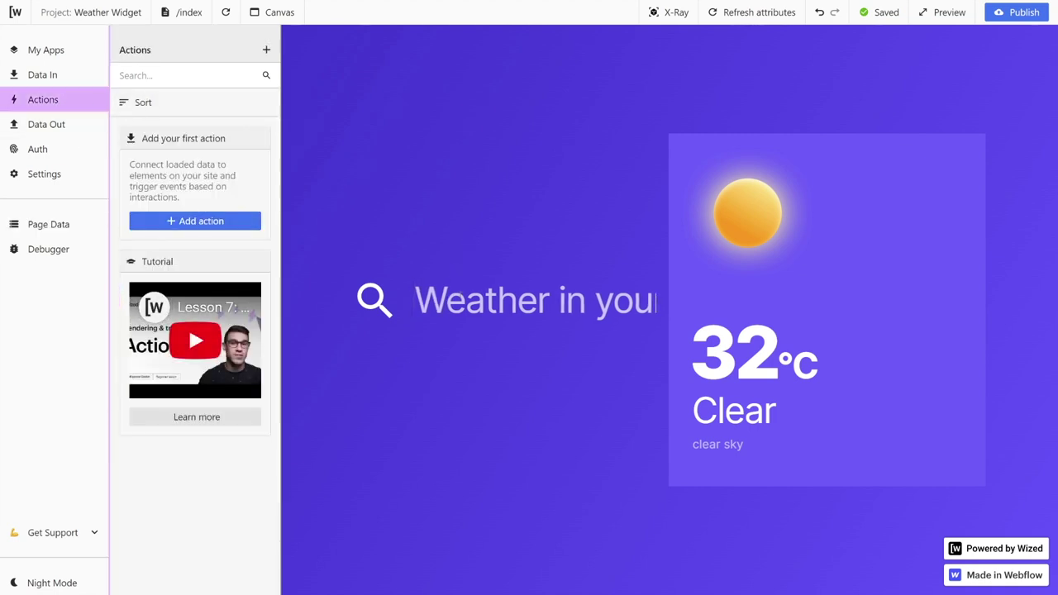
{"action": "left_click", "coordinate": [199, 221]}
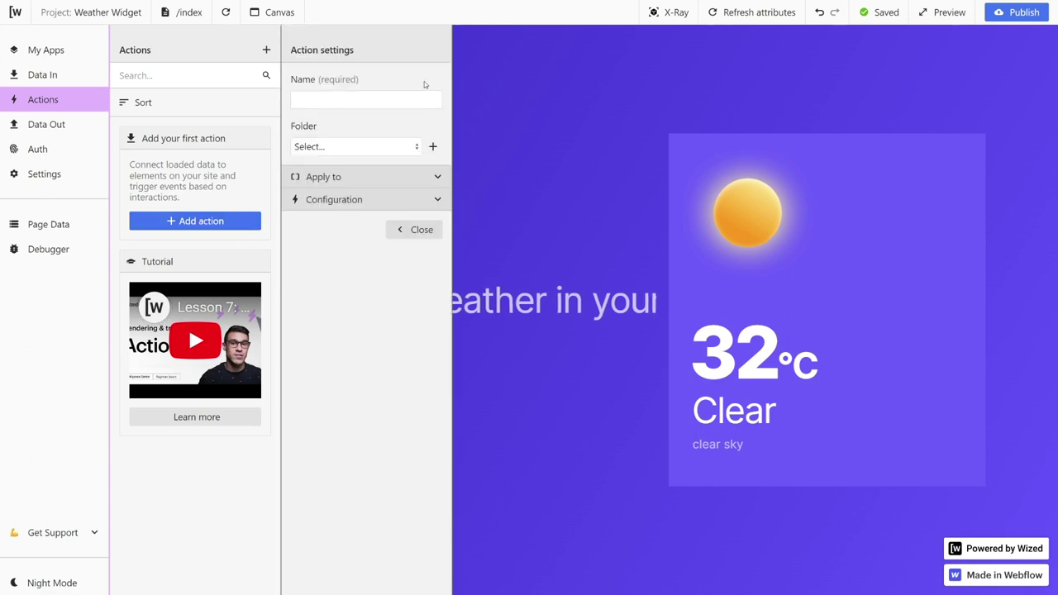
{"action": "type", "text": "Load weather"}
{"action": "left_click", "coordinate": [437, 176]}
{"action": "left_click", "coordinate": [345, 333]}
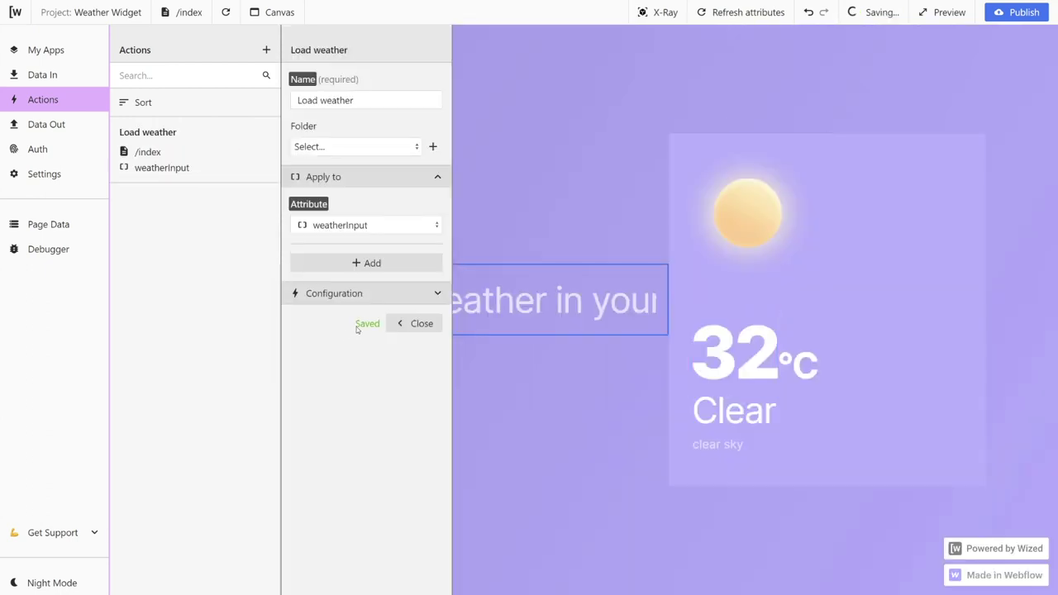
Step: Configure the Load weather action to perform the Get weather request on change, and close its settings
{"action": "left_click", "coordinate": [437, 294]}
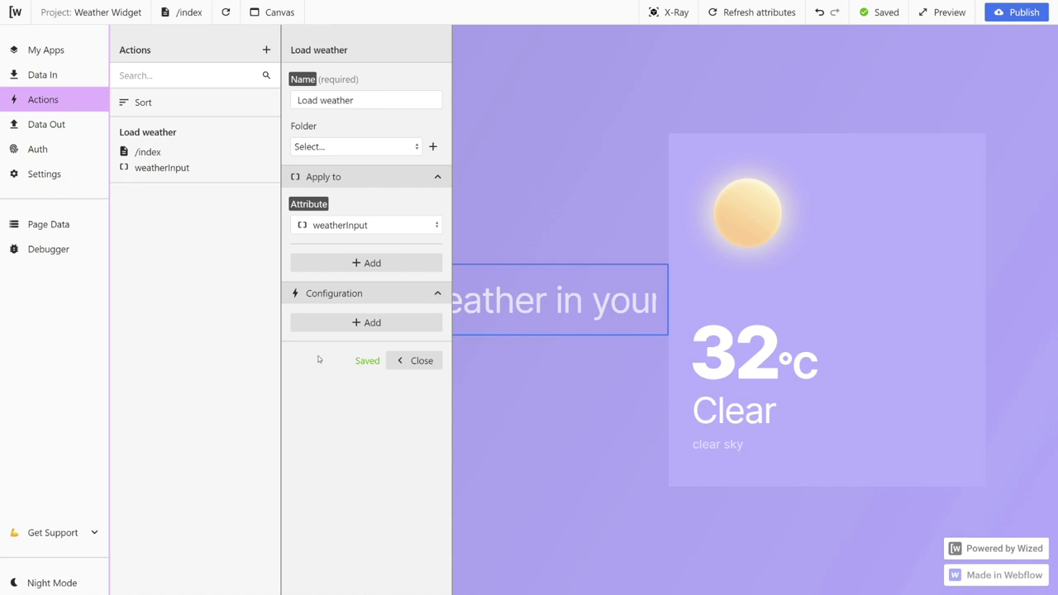
{"action": "left_click", "coordinate": [366, 322]}
{"action": "left_click", "coordinate": [362, 342]}
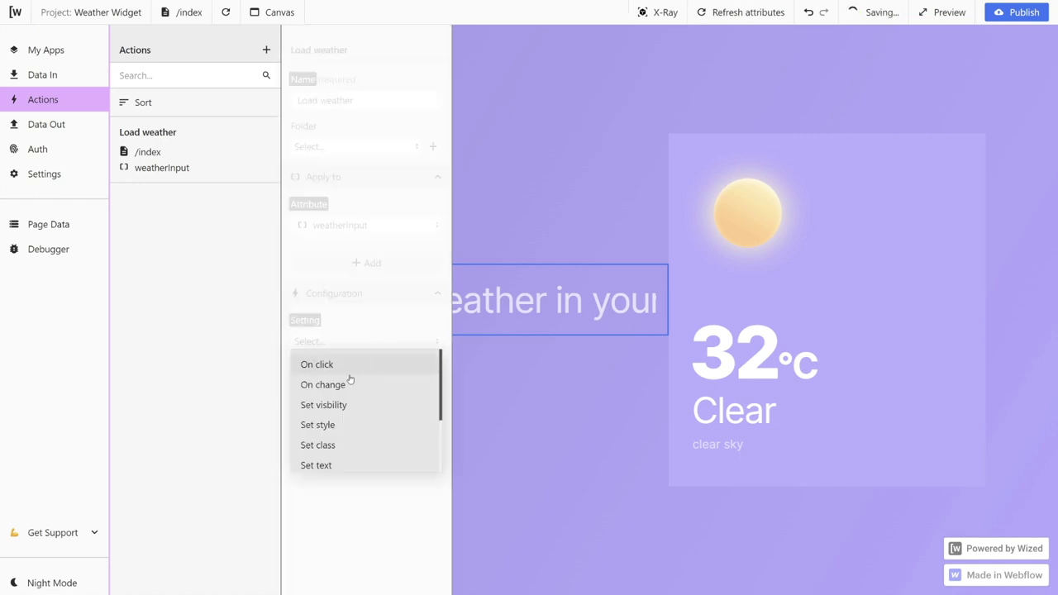
{"action": "left_click", "coordinate": [339, 383]}
{"action": "left_click", "coordinate": [384, 389]}
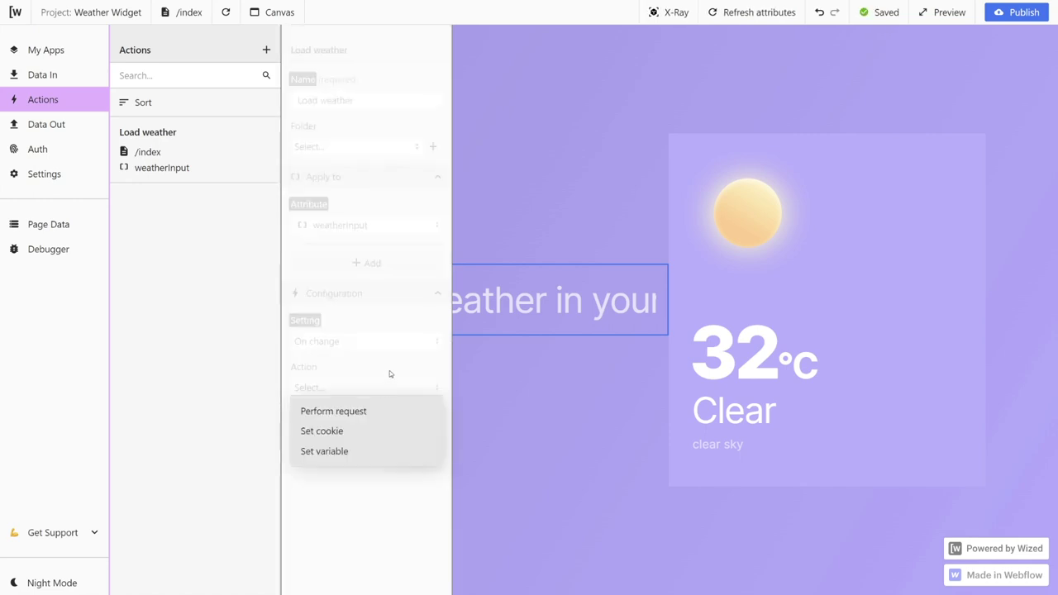
{"action": "left_click", "coordinate": [338, 412]}
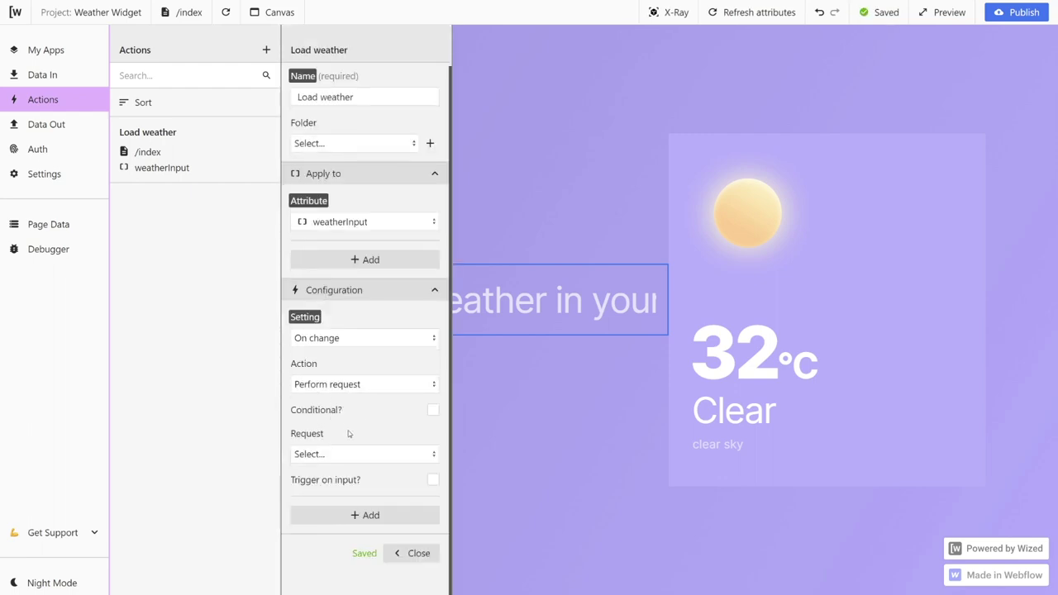
{"action": "left_click", "coordinate": [355, 457]}
{"action": "left_click", "coordinate": [336, 478]}
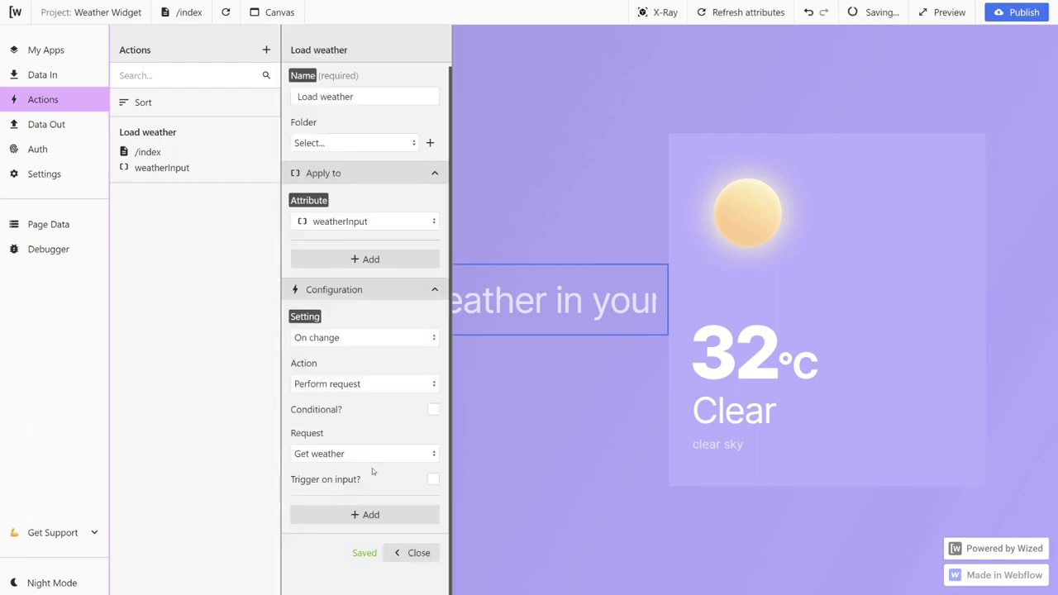
{"action": "left_click", "coordinate": [416, 553]}
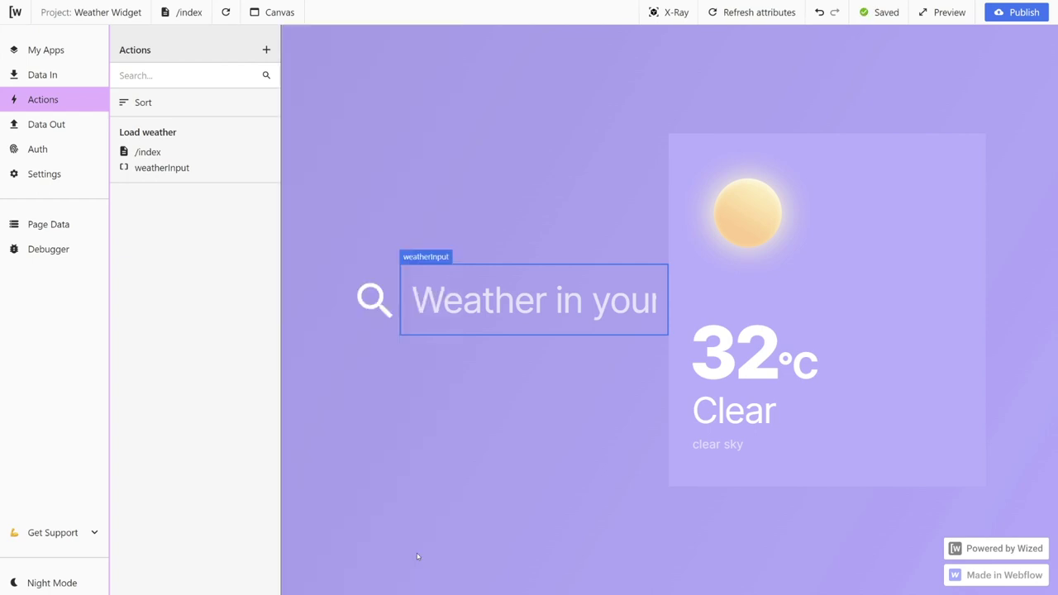
Step: Reload the site canvas and enter Tulum in the weather search field to trigger the Get weather request
{"action": "left_click", "coordinate": [226, 12]}
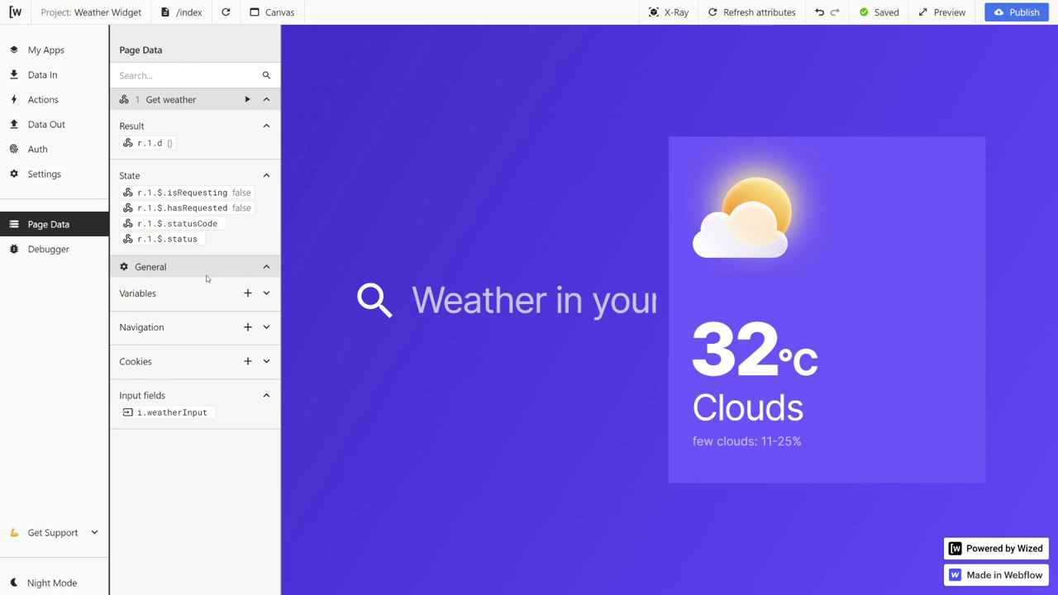
{"action": "left_click", "coordinate": [486, 288]}
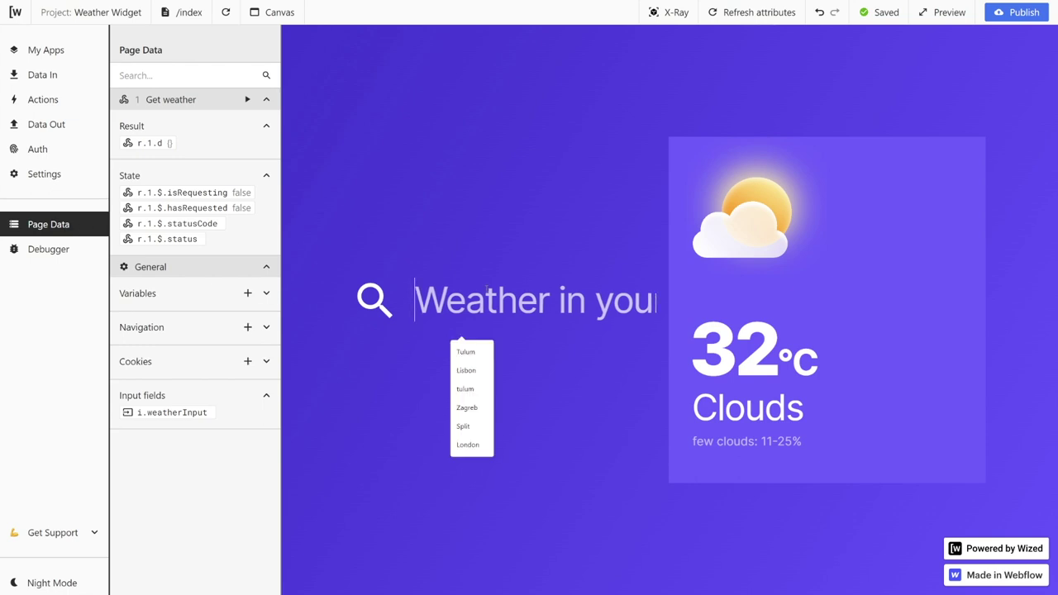
{"action": "type", "text": "Tulum"}
{"action": "key", "text": "Return"}
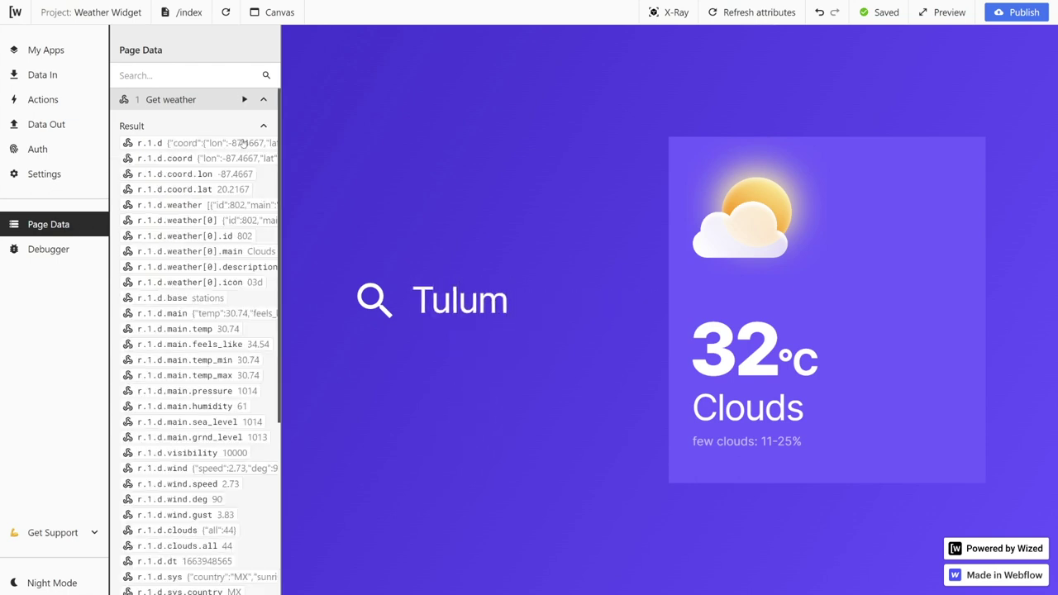
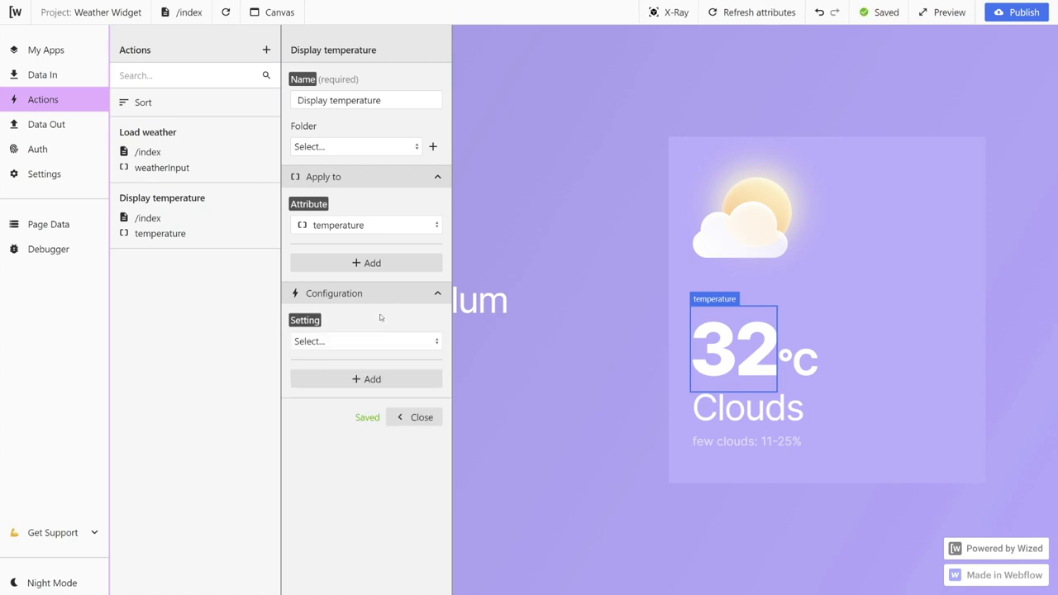
Step: Configure the Display temperature action to set text, with plain text as the text type
{"action": "left_click", "coordinate": [364, 342]}
{"action": "scroll", "coordinate": [360, 411], "scroll_direction": "down", "scroll_amount": 1}
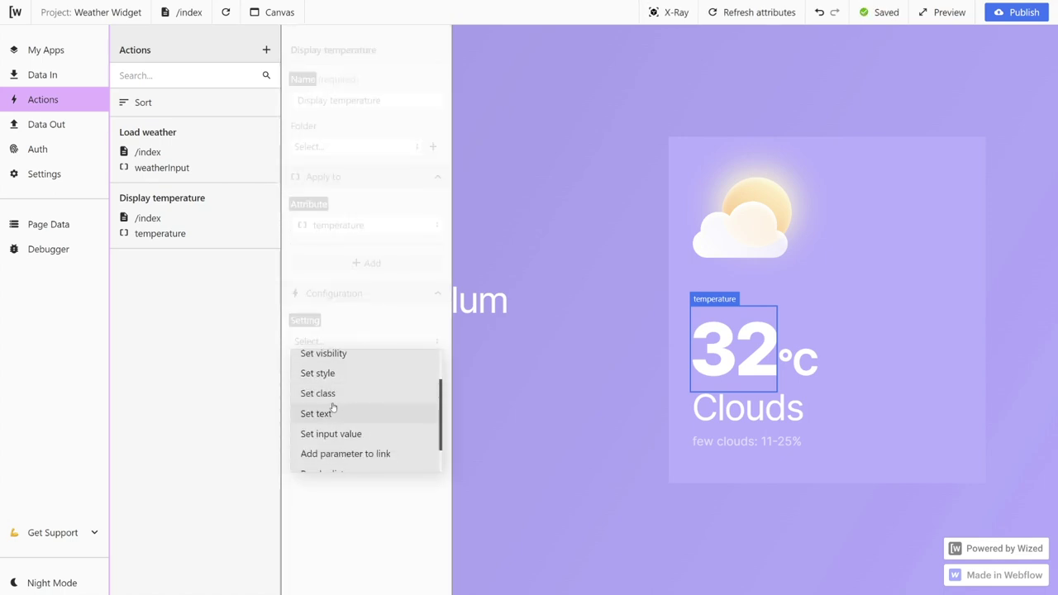
{"action": "left_click", "coordinate": [347, 413]}
{"action": "left_click", "coordinate": [361, 390]}
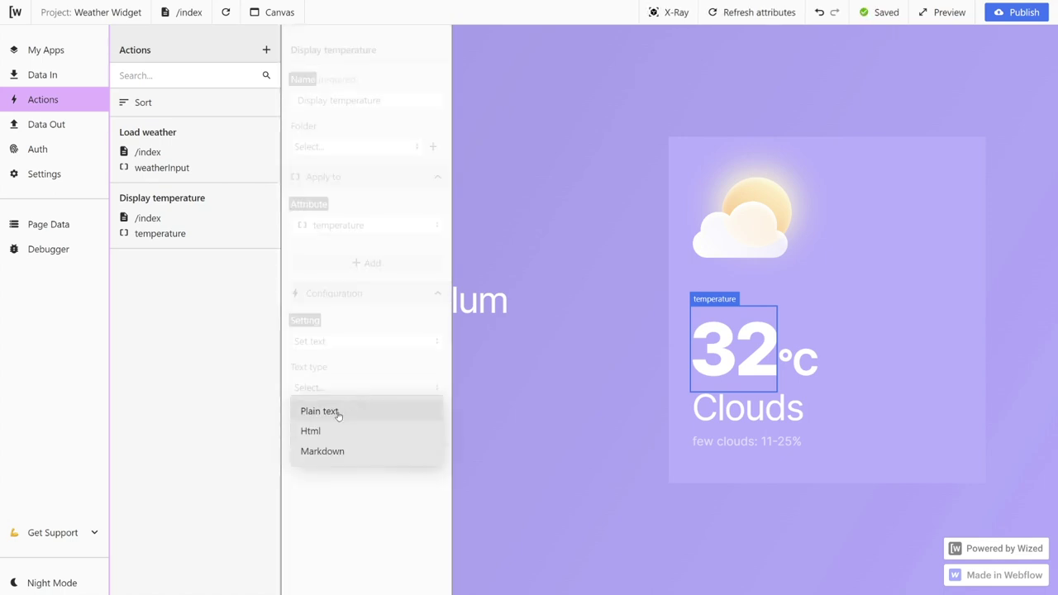
{"action": "left_click", "coordinate": [340, 412]}
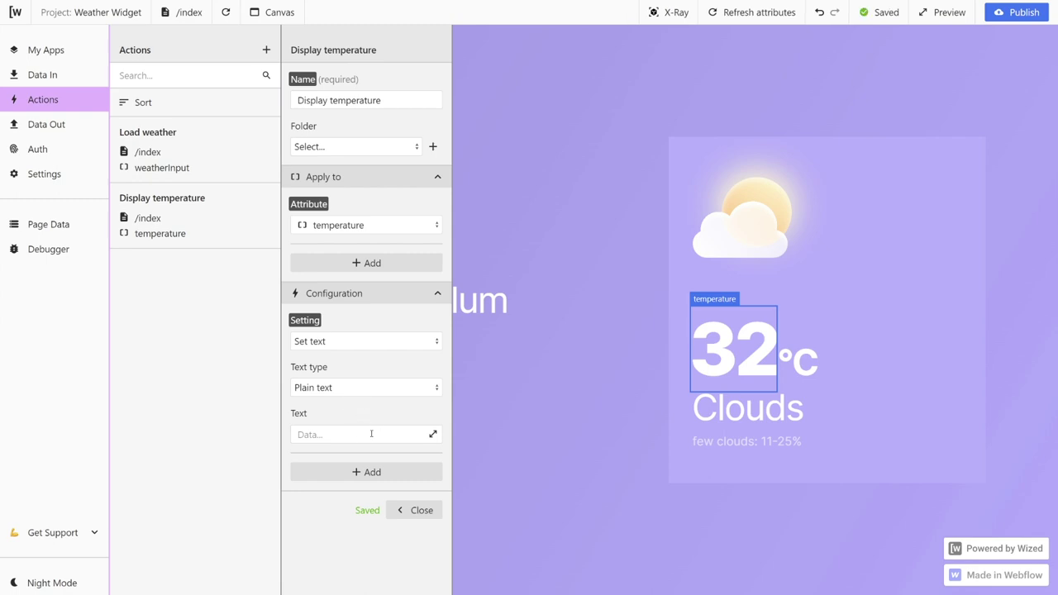
Step: Set the Display temperature text to {{Math.round(r.1.d.main.temp)}} and close the action's settings
{"action": "left_click", "coordinate": [432, 436]}
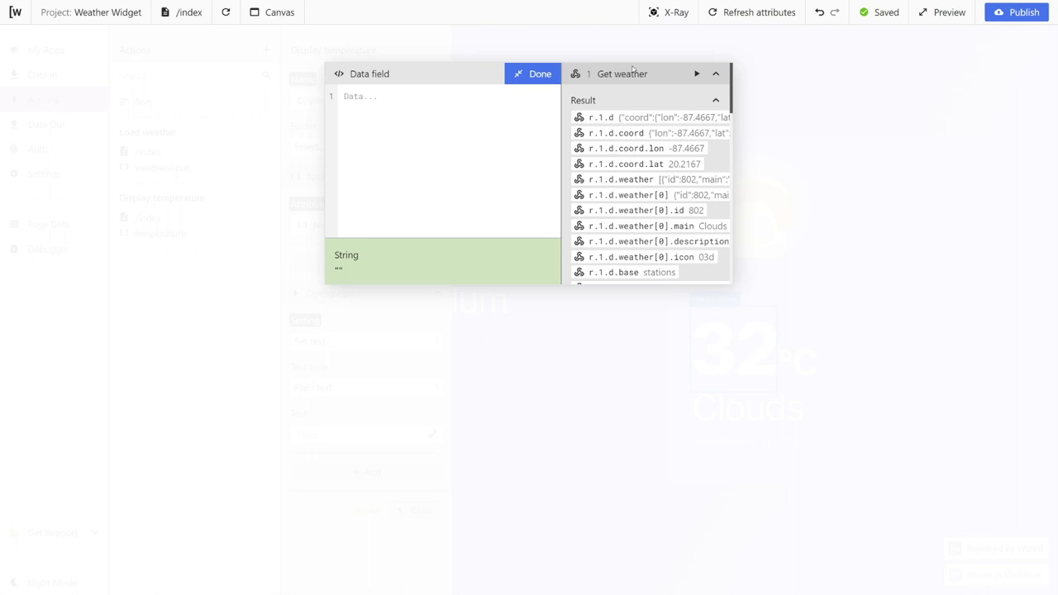
{"action": "scroll", "coordinate": [661, 137], "scroll_direction": "down", "scroll_amount": 4}
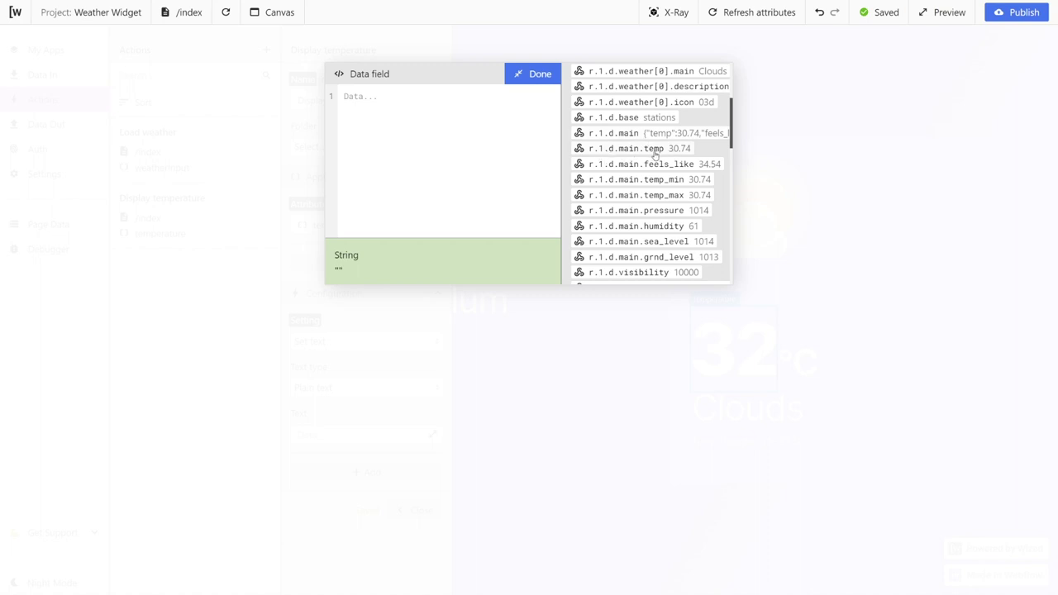
{"action": "left_click", "coordinate": [652, 153]}
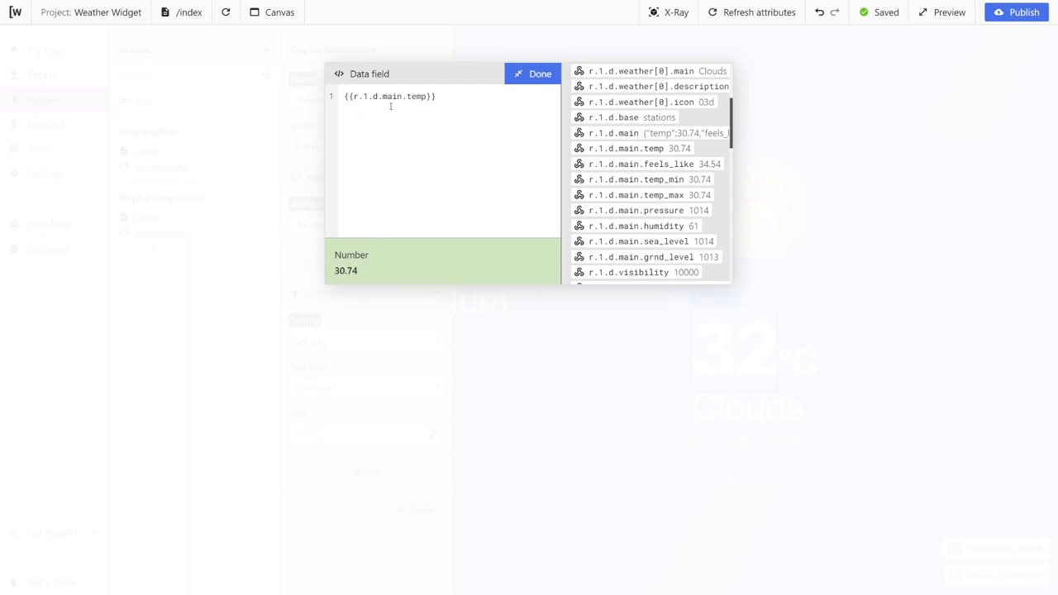
{"action": "type", "text": "Math"}
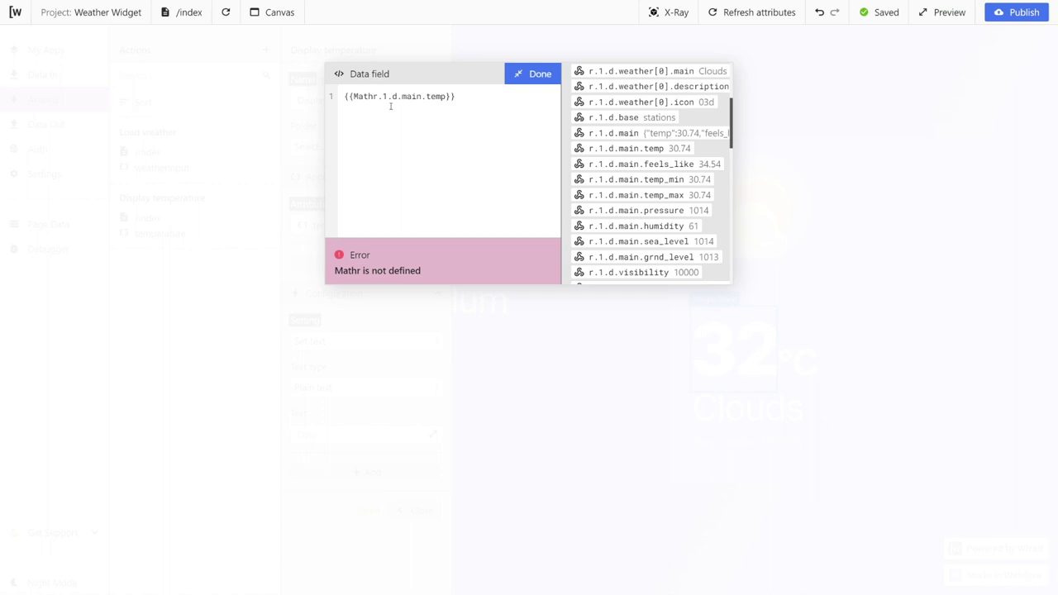
{"action": "type", "text": ".round"}
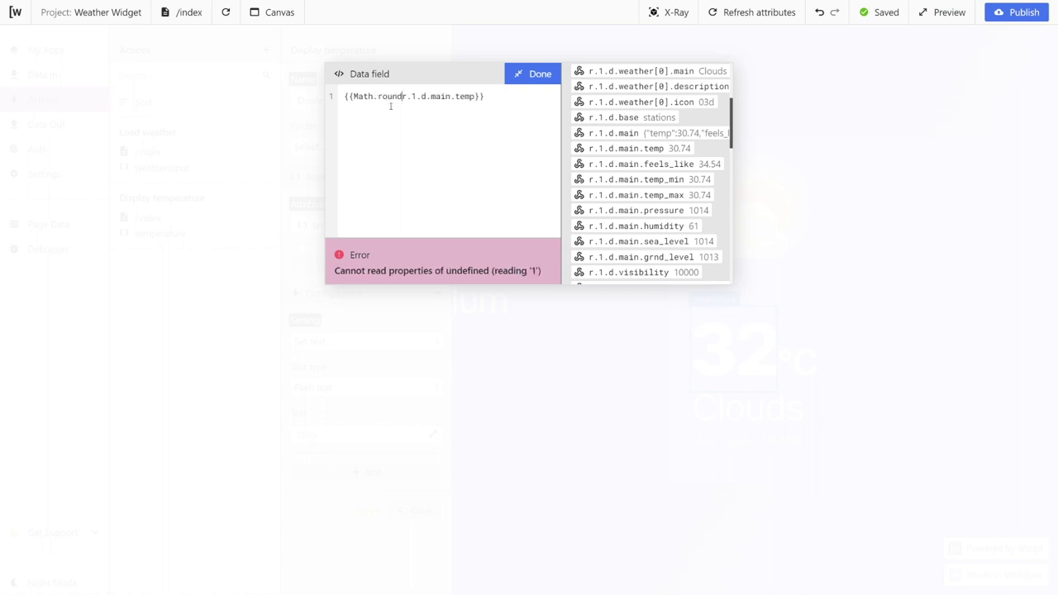
{"action": "type", "text": "("}
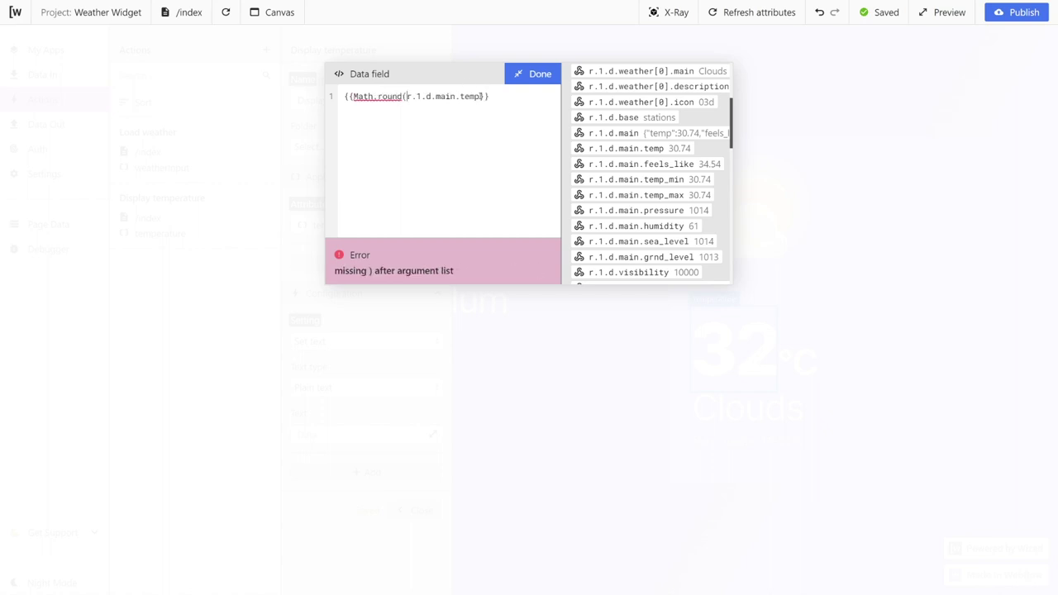
{"action": "type", "text": ")"}
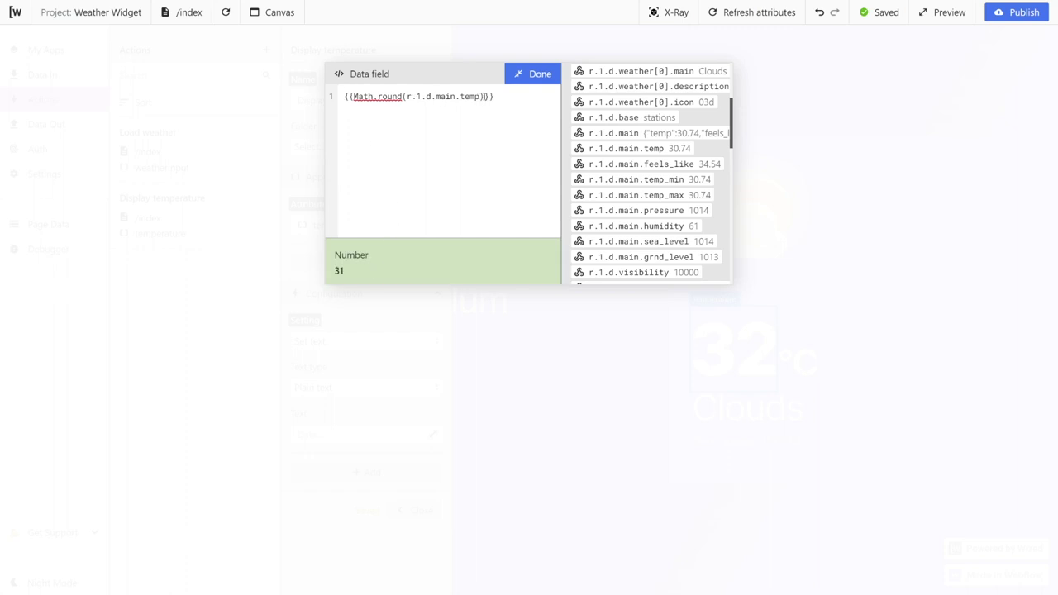
{"action": "left_click", "coordinate": [537, 75]}
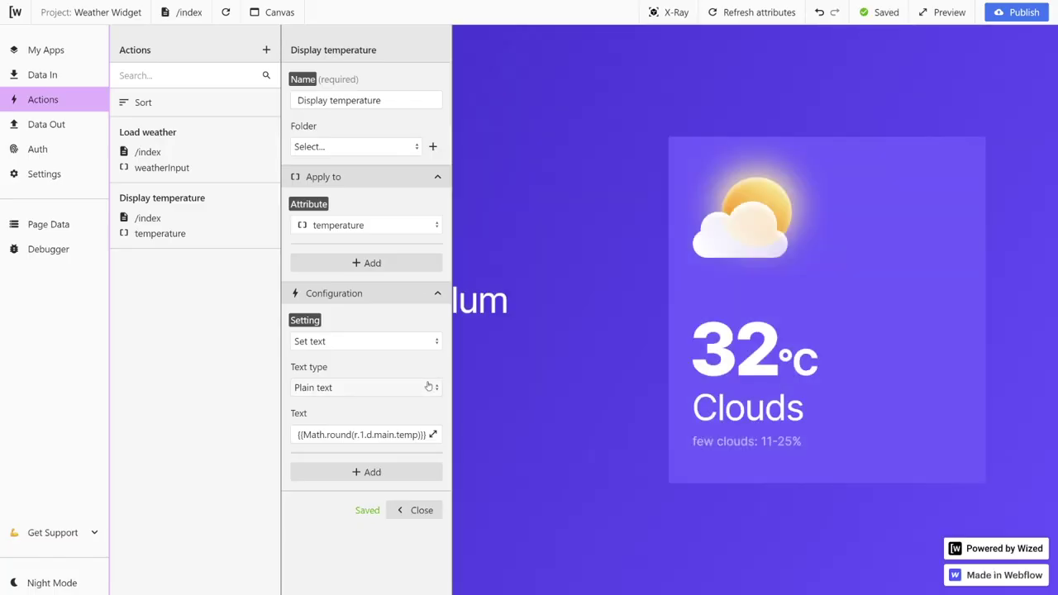
{"action": "left_click", "coordinate": [419, 511]}
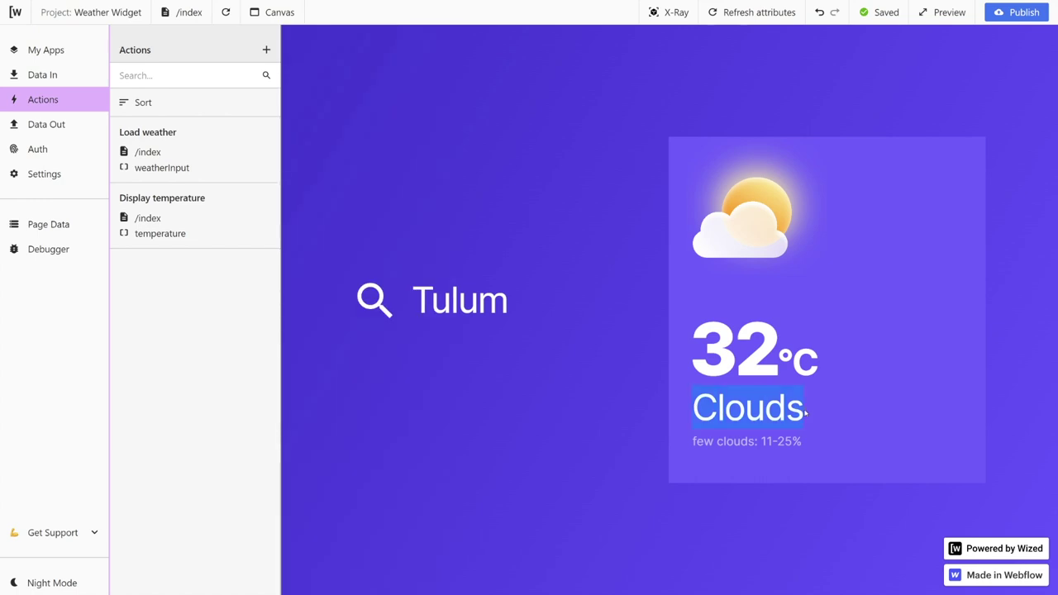
Step: Create an action named Display weather and apply it to the weatherTitle attribute
{"action": "left_click", "coordinate": [266, 50]}
{"action": "left_click", "coordinate": [352, 101]}
{"action": "type", "text": "Display"}
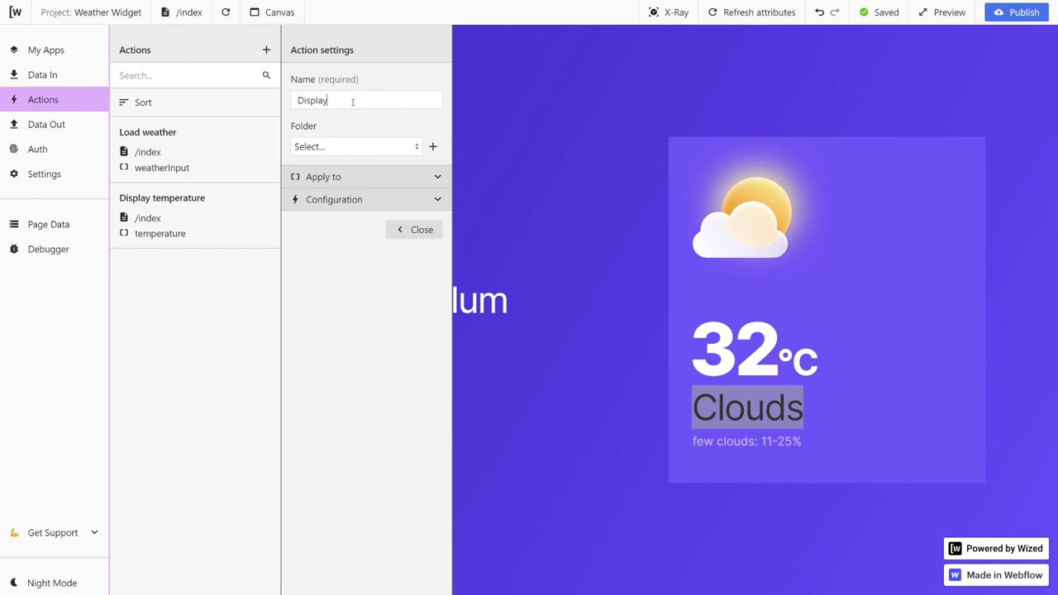
{"action": "type", "text": " weather"}
{"action": "left_click", "coordinate": [364, 176]}
{"action": "left_click", "coordinate": [366, 205]}
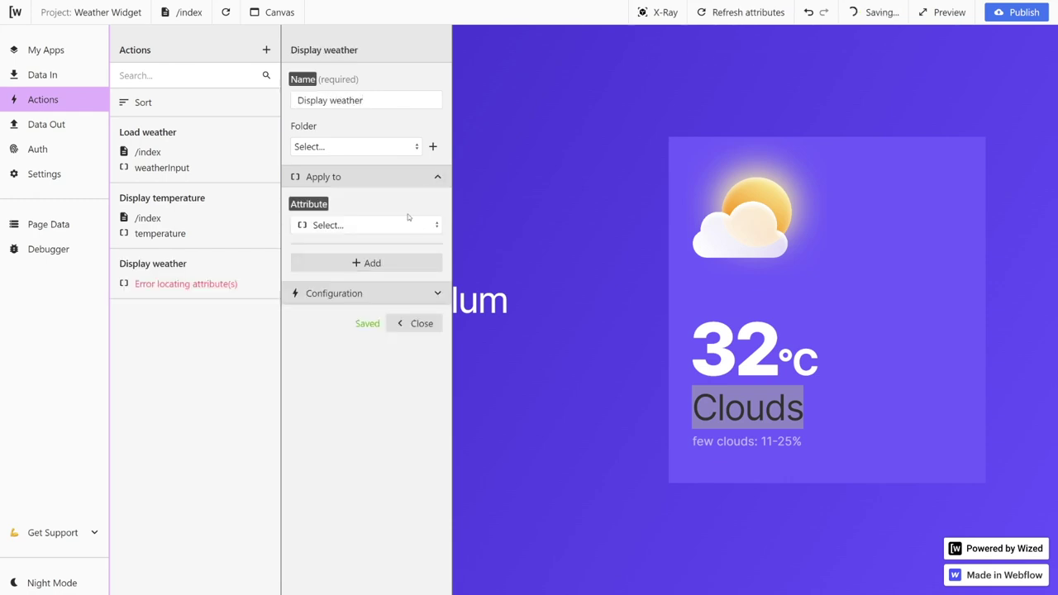
{"action": "left_click", "coordinate": [358, 227]}
{"action": "left_click", "coordinate": [364, 351]}
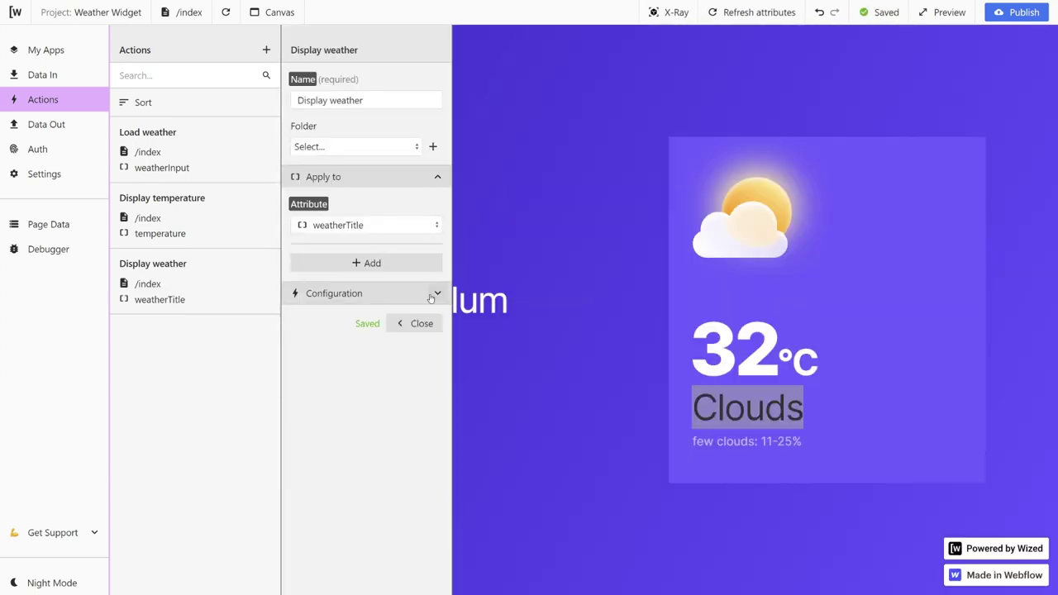
Step: Configure the Display weather action to set plain text to {{r.1.d.weather[0].main}}, and close its settings
{"action": "left_click", "coordinate": [433, 293]}
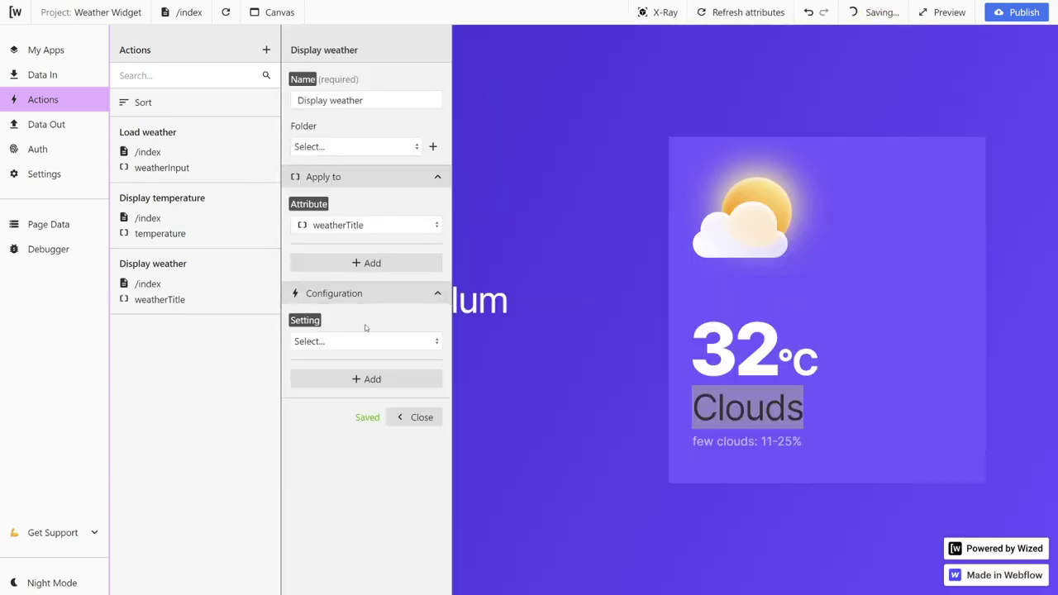
{"action": "left_click", "coordinate": [378, 341]}
{"action": "left_click", "coordinate": [323, 459]}
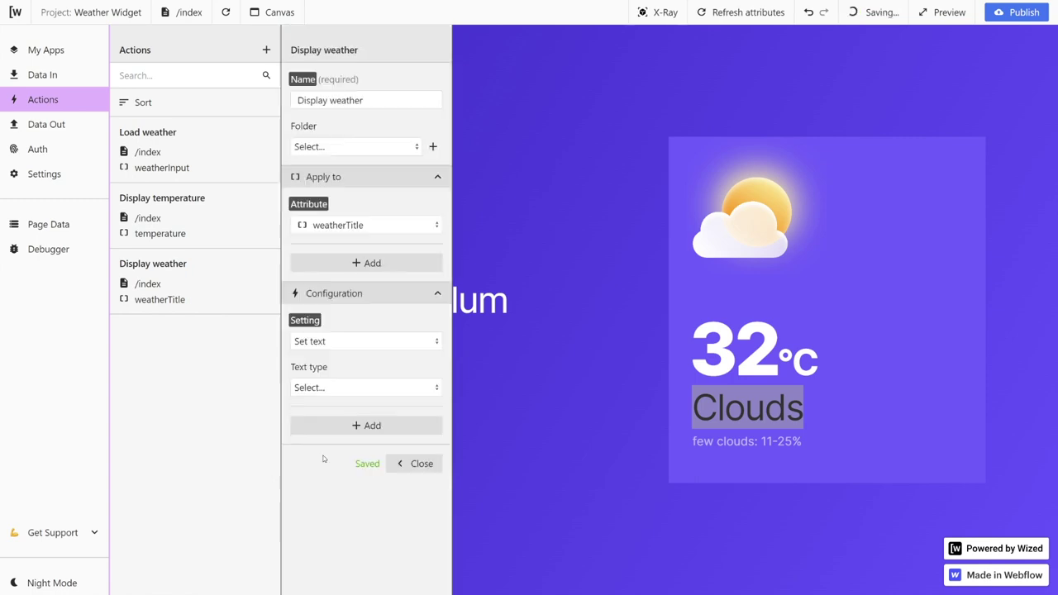
{"action": "left_click", "coordinate": [356, 389]}
{"action": "left_click", "coordinate": [359, 408]}
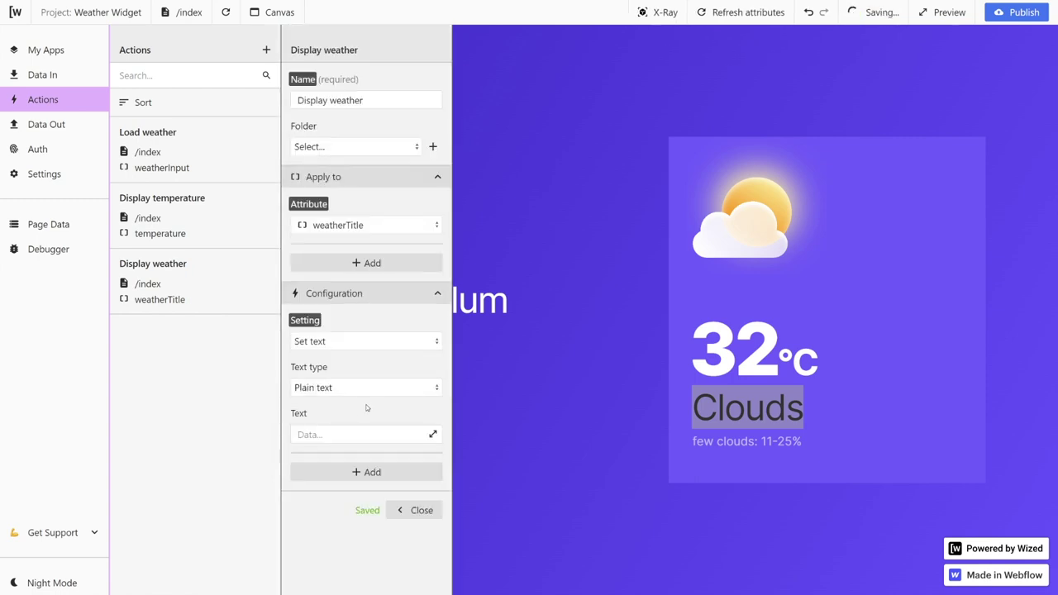
{"action": "left_click", "coordinate": [431, 437]}
{"action": "left_click", "coordinate": [628, 226]}
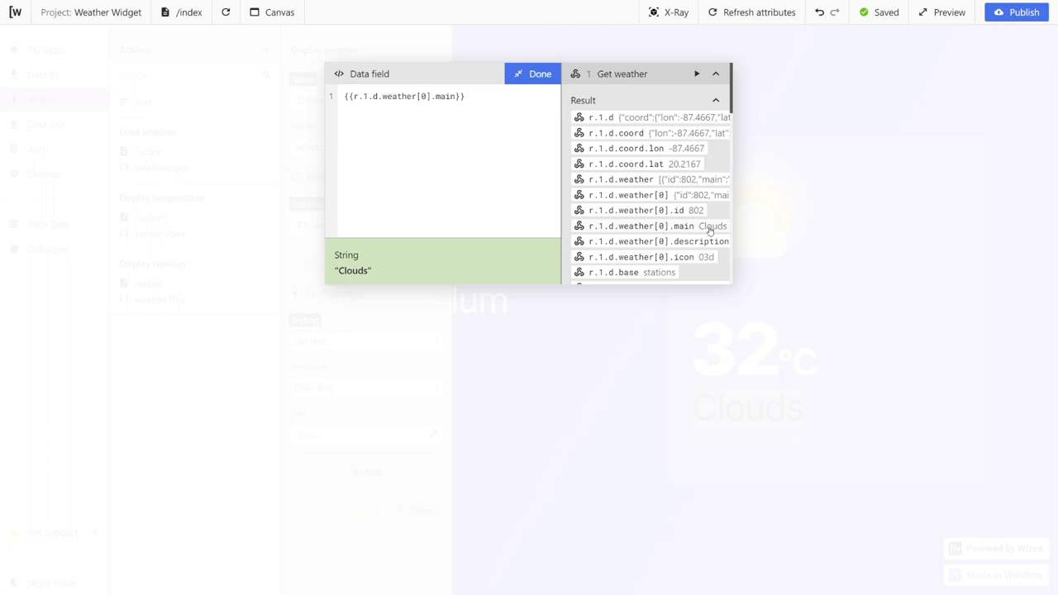
{"action": "left_click", "coordinate": [539, 75]}
{"action": "left_click", "coordinate": [417, 509]}
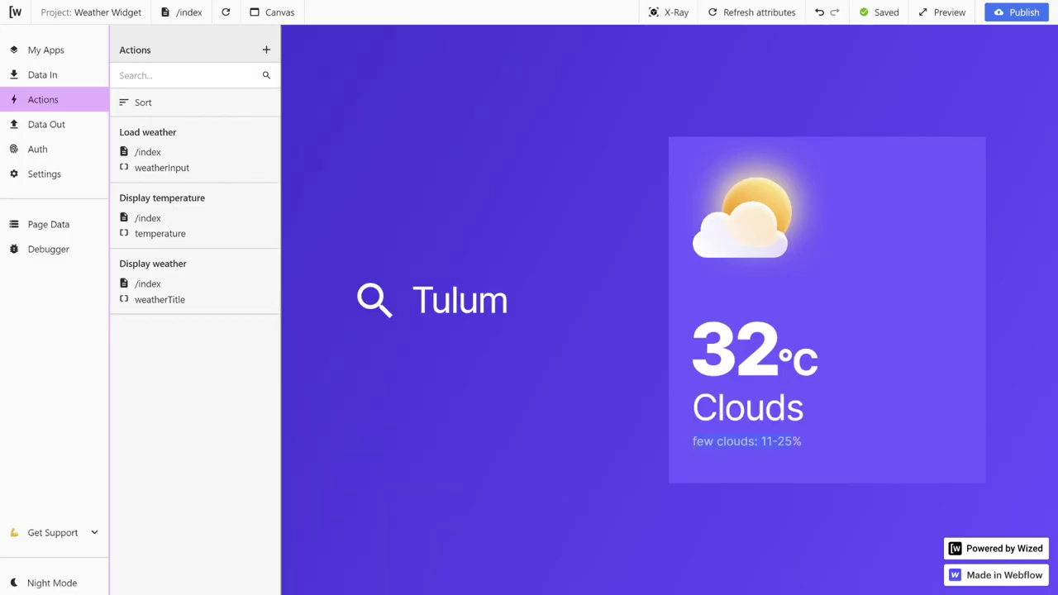
Step: Create an action named Display description and apply it to the weatherDescription attribute
{"action": "left_click", "coordinate": [266, 50]}
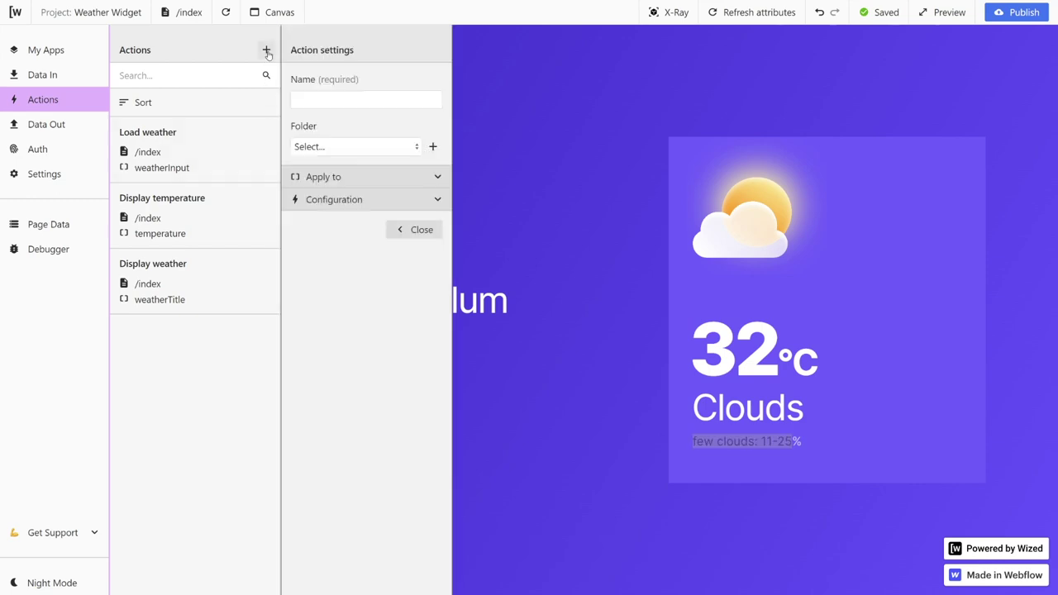
{"action": "type", "text": "D"}
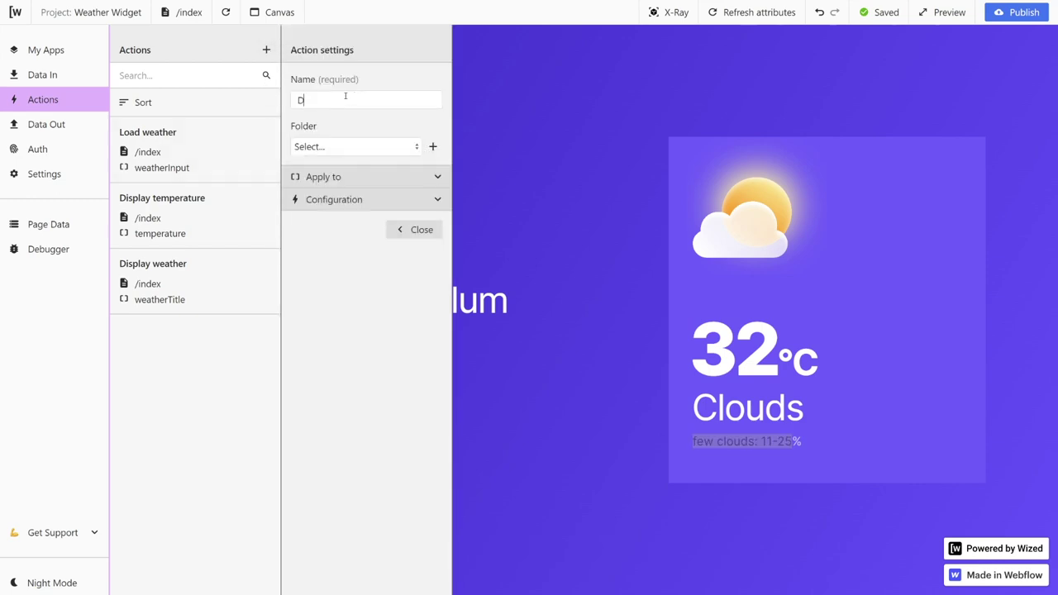
{"action": "type", "text": "isplay description"}
{"action": "left_click", "coordinate": [435, 177]}
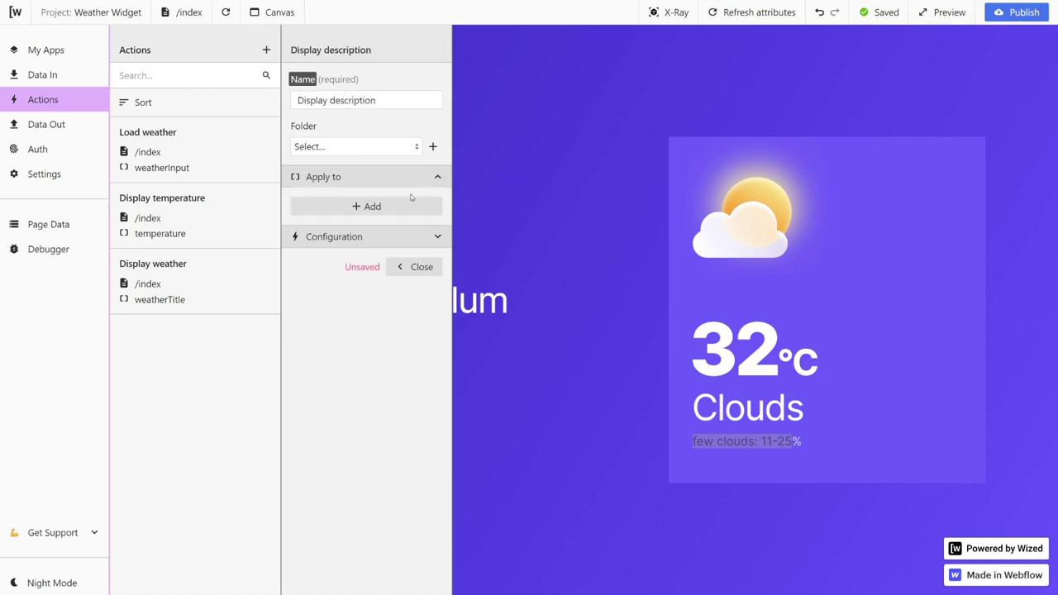
{"action": "left_click", "coordinate": [410, 205]}
{"action": "left_click", "coordinate": [390, 226]}
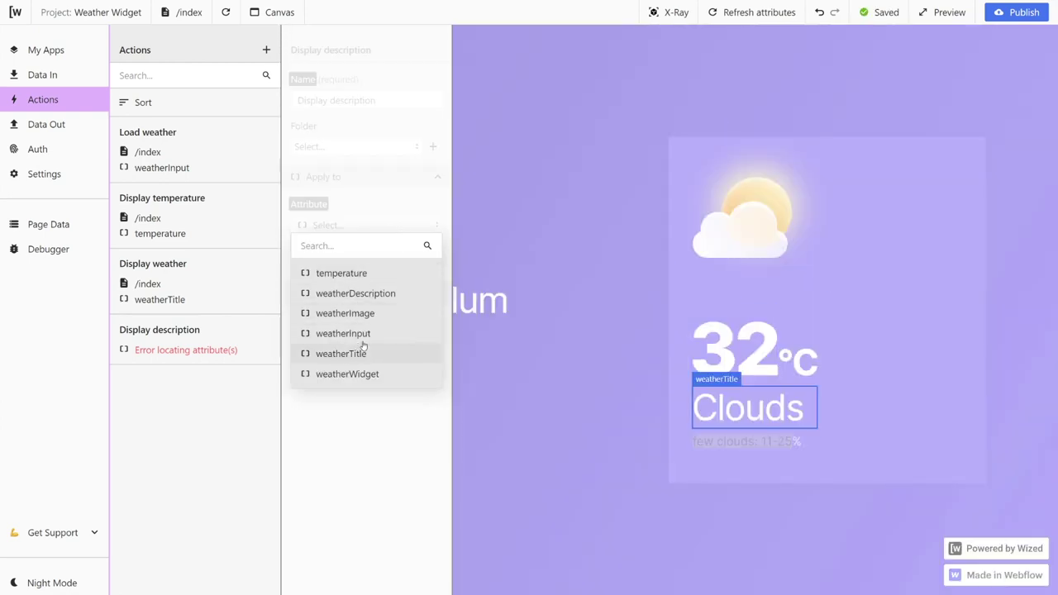
{"action": "left_click", "coordinate": [355, 293]}
Step: Configure the Display description action to set plain text to {{r.1.d.weather[0].description}}
{"action": "left_click", "coordinate": [426, 302]}
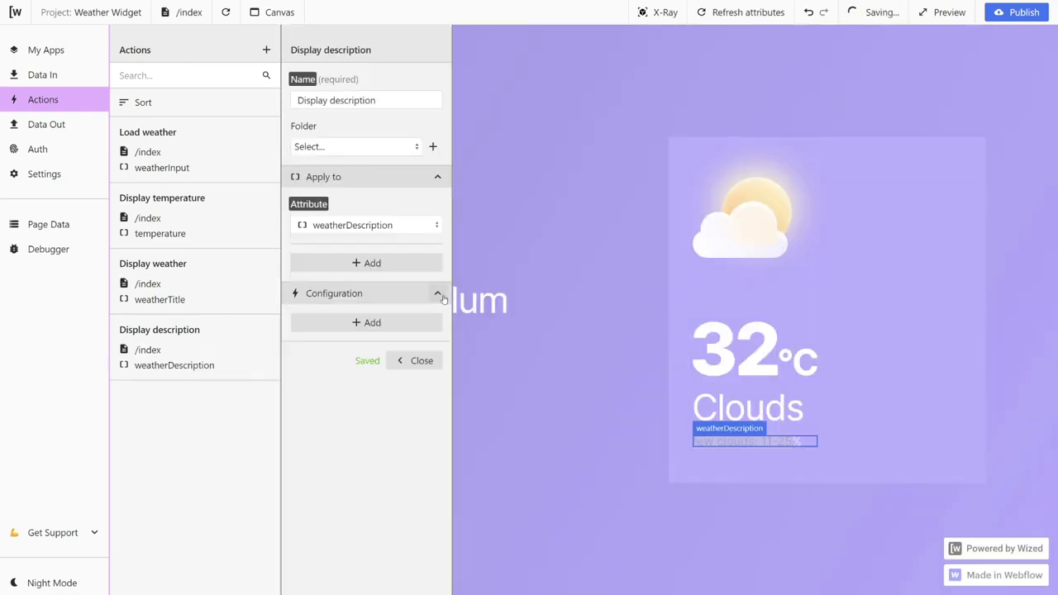
{"action": "left_click", "coordinate": [366, 321]}
{"action": "left_click", "coordinate": [370, 341]}
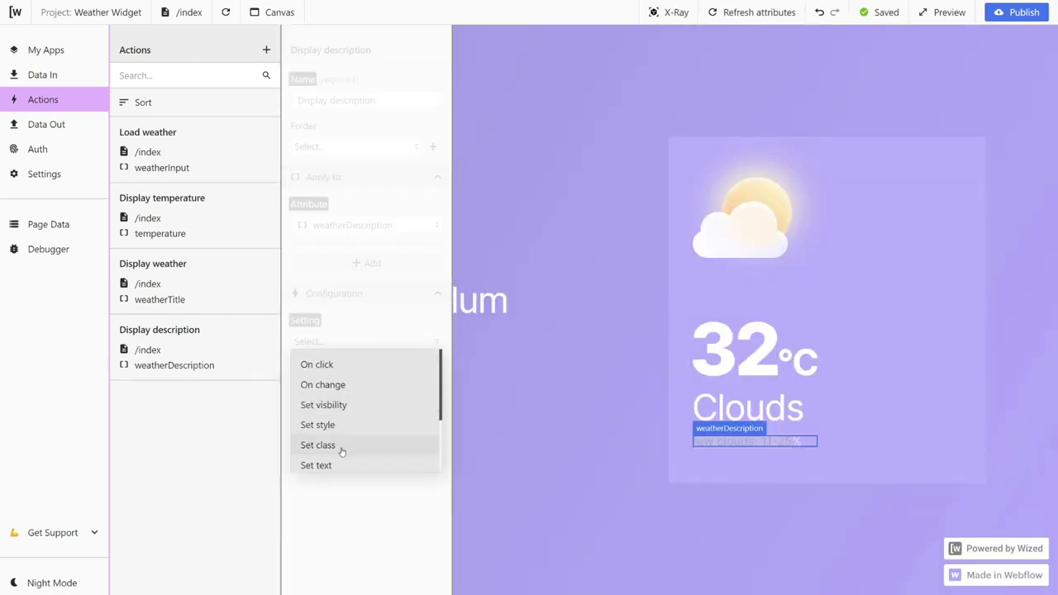
{"action": "left_click", "coordinate": [334, 465]}
{"action": "left_click", "coordinate": [355, 388]}
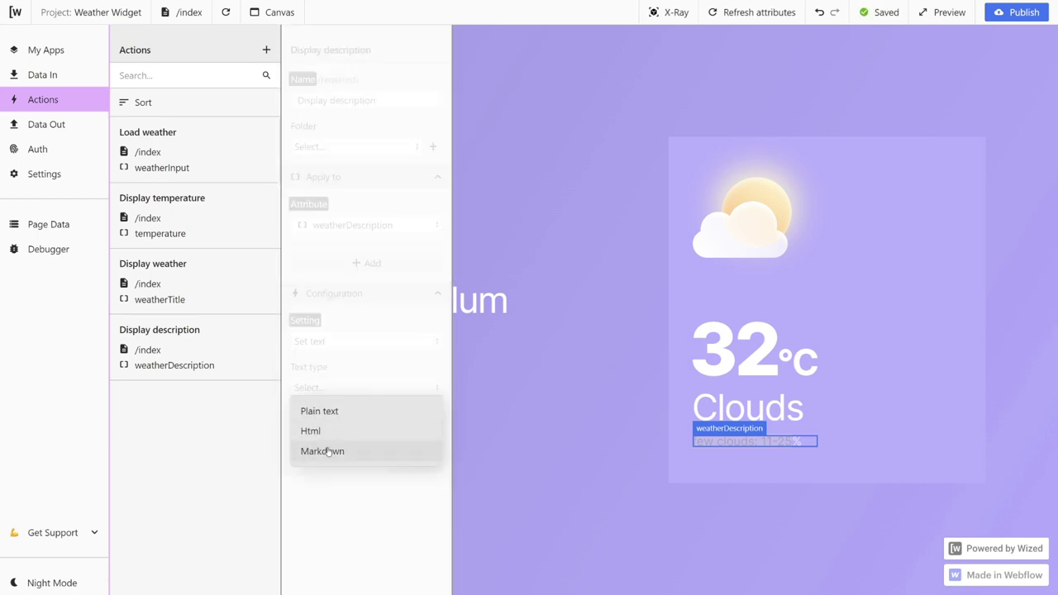
{"action": "left_click", "coordinate": [328, 410]}
{"action": "left_click", "coordinate": [384, 438]}
{"action": "left_click", "coordinate": [432, 434]}
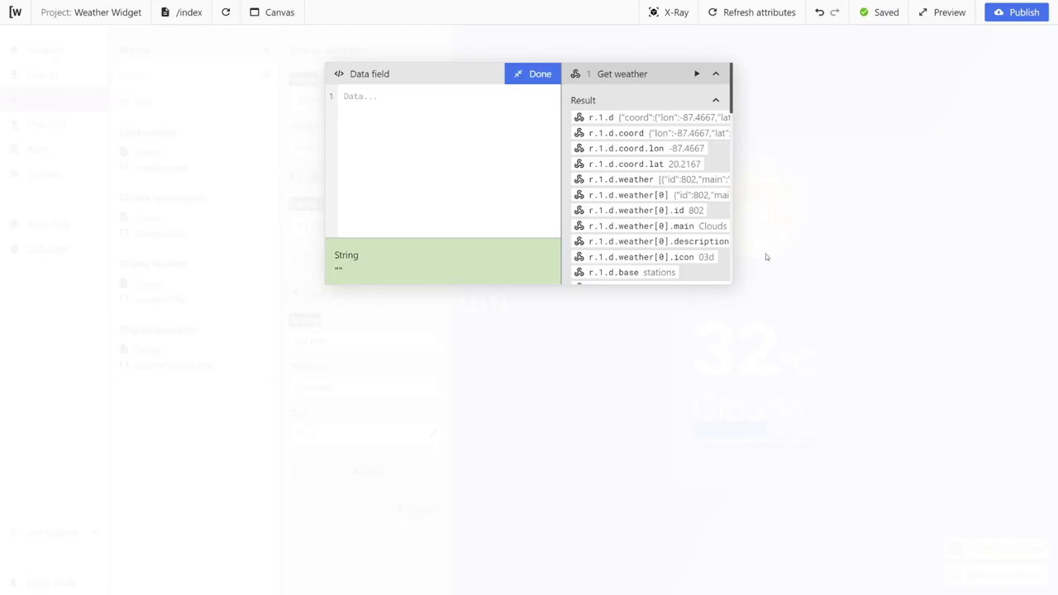
{"action": "scroll", "coordinate": [689, 204], "scroll_direction": "down", "scroll_amount": 1}
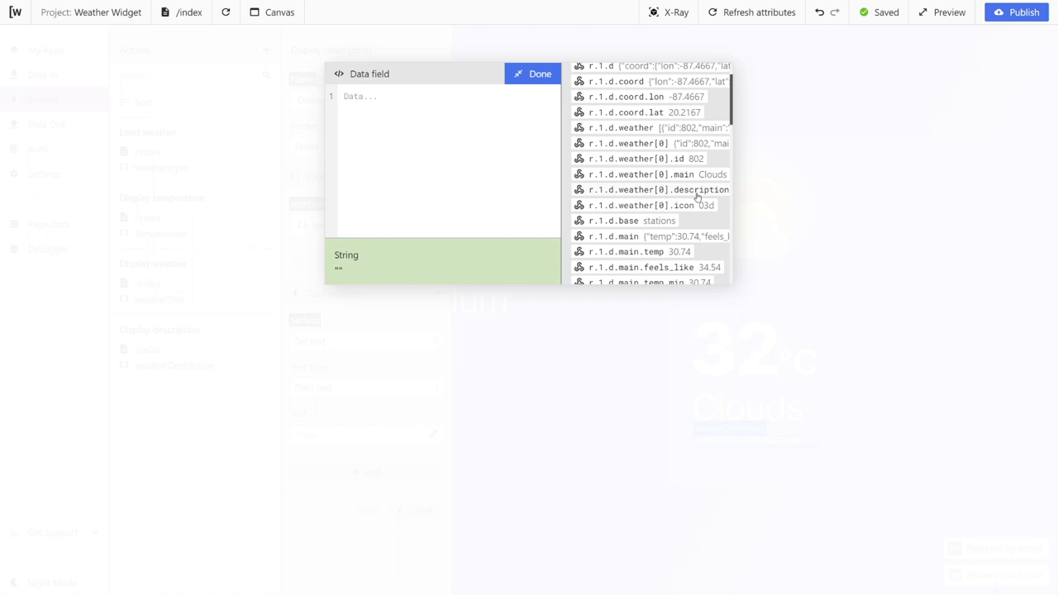
{"action": "scroll", "coordinate": [696, 196], "scroll_direction": "right", "scroll_amount": 3}
{"action": "left_click", "coordinate": [663, 192]}
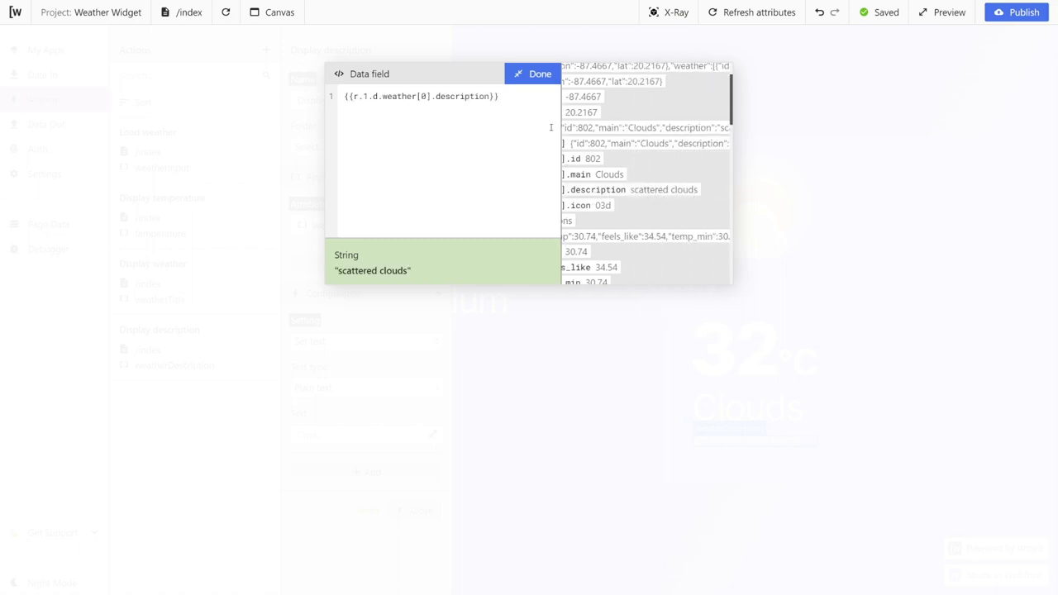
{"action": "left_click", "coordinate": [533, 74]}
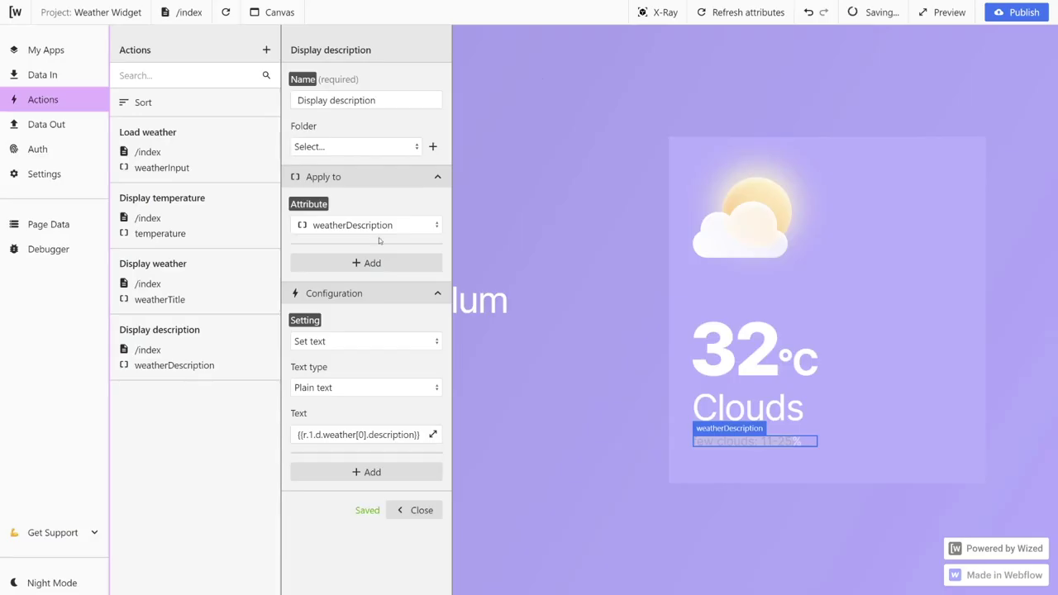
Step: Close the Display description settings, reload the page and test the weather widget with the city Sidney
{"action": "left_click", "coordinate": [415, 509]}
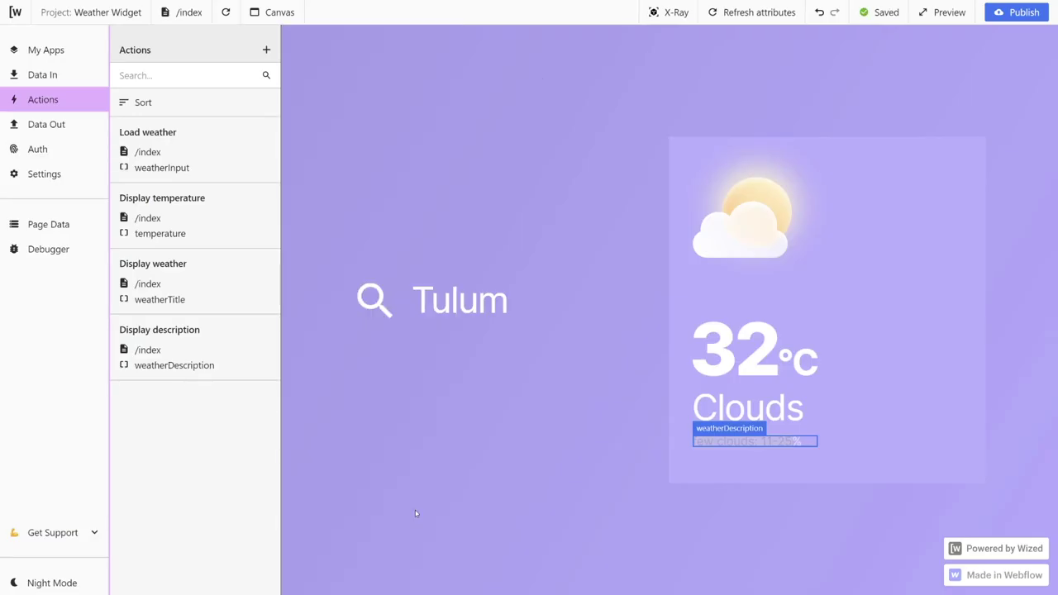
{"action": "left_click", "coordinate": [225, 13]}
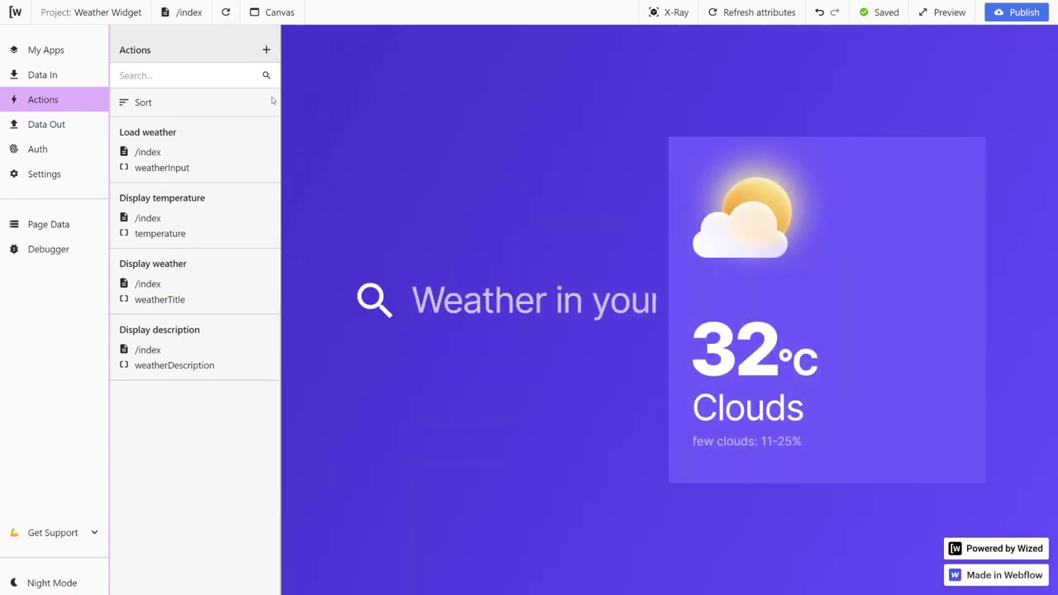
{"action": "left_click", "coordinate": [452, 272]}
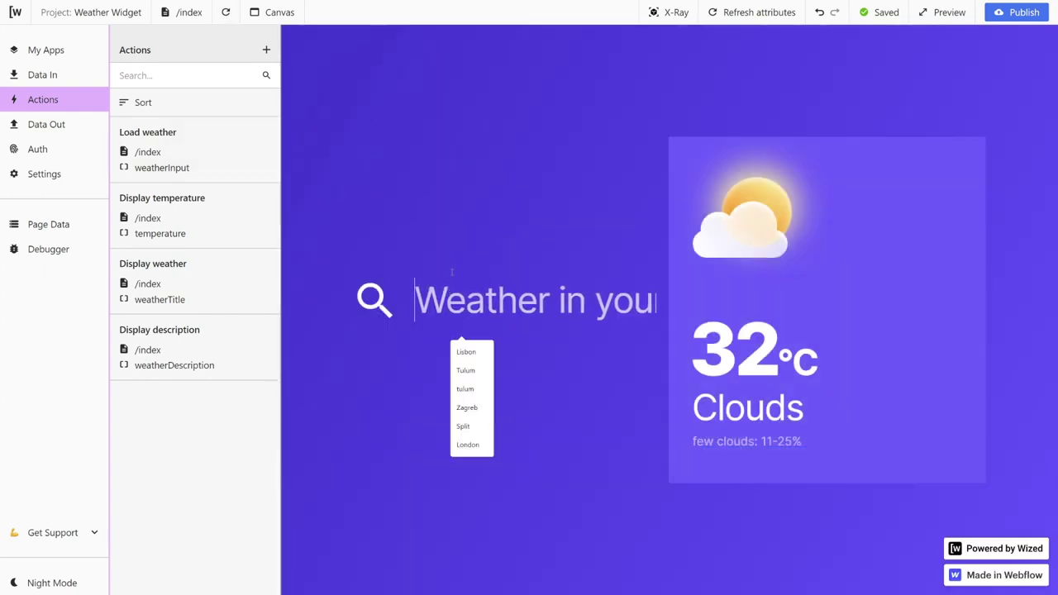
{"action": "type", "text": "Sidn"}
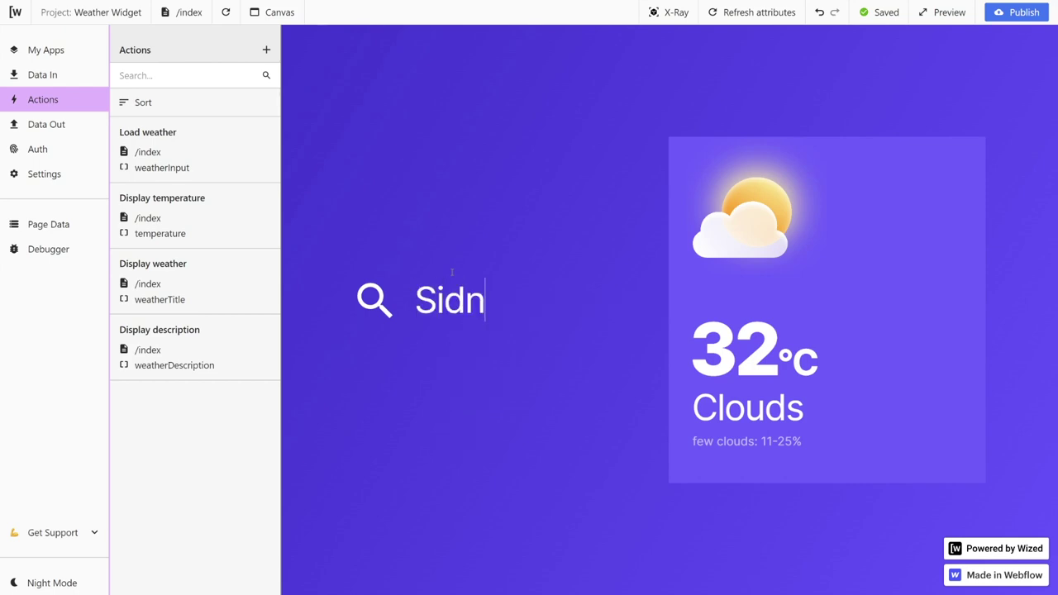
{"action": "type", "text": "ey"}
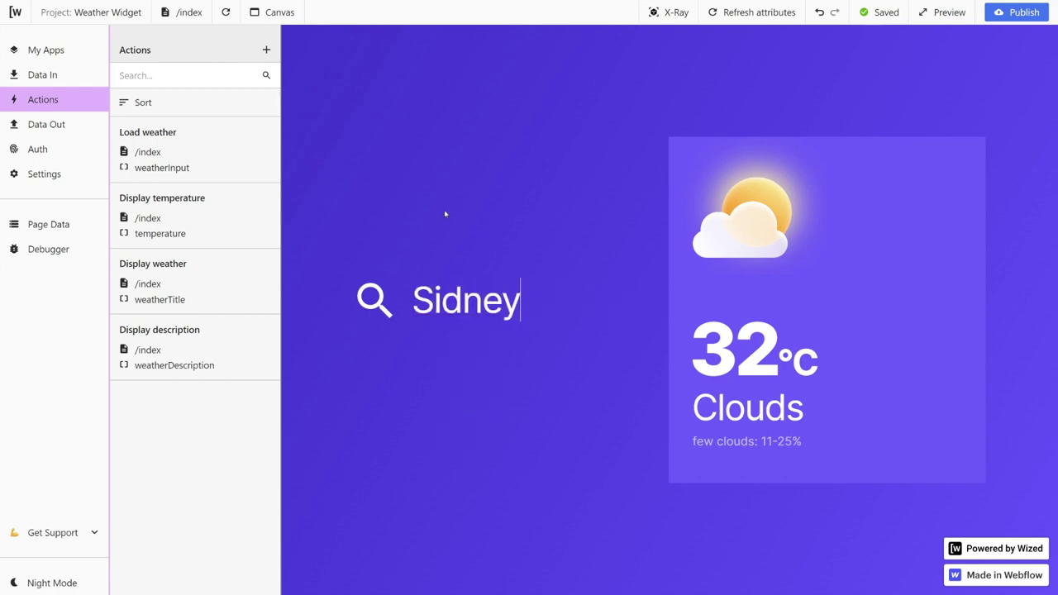
{"action": "key", "text": "Return"}
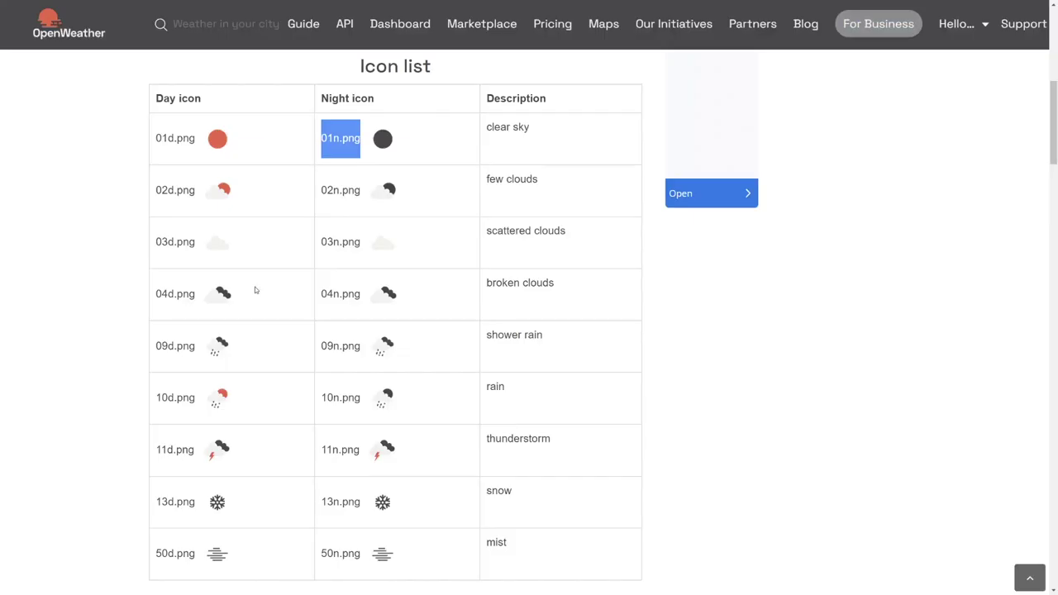
Step: Examine the file names in OpenWeather's icon list and the matching records in the Wized - Weather Widget base in Airtable
{"action": "left_click_drag", "start_coordinate": [154, 346], "coordinate": [174, 345]}
{"action": "left_click", "coordinate": [168, 346]}
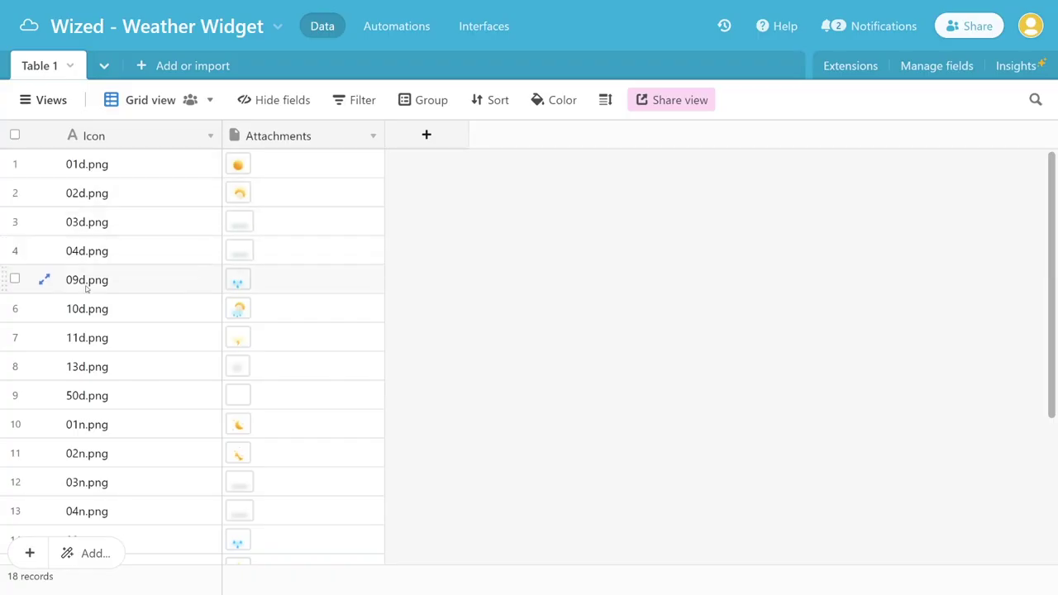
{"action": "scroll", "coordinate": [88, 330], "scroll_direction": "down", "scroll_amount": 3}
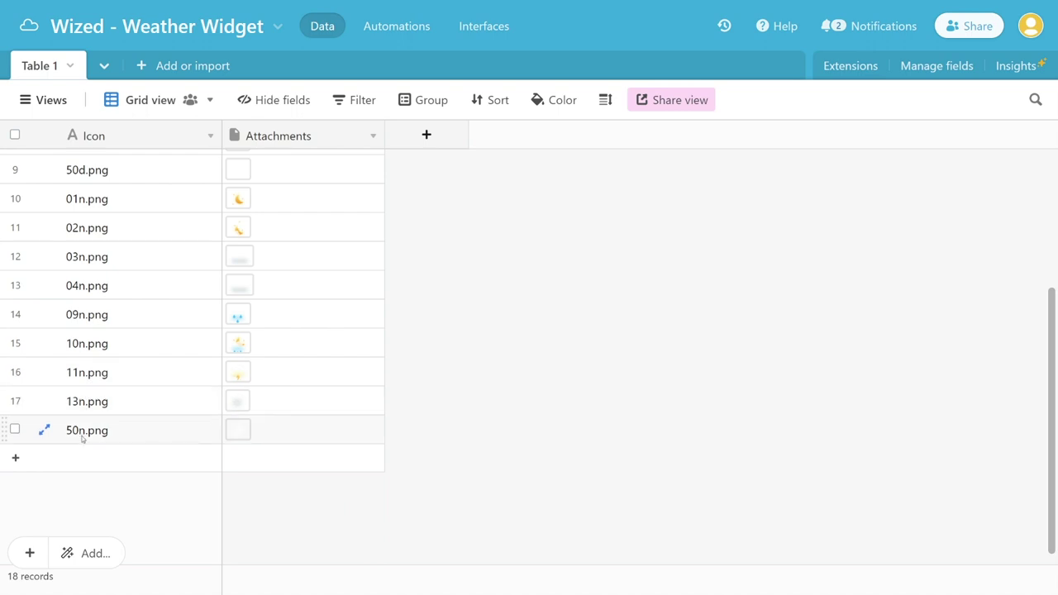
{"action": "scroll", "coordinate": [82, 429], "scroll_direction": "up", "scroll_amount": 3}
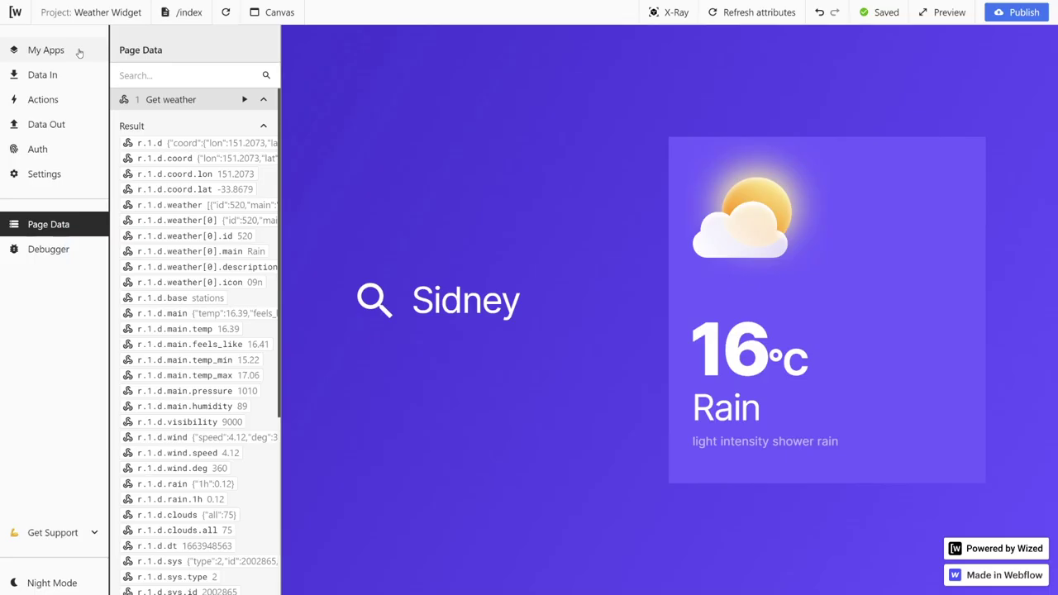
Step: Back in Wized, add a new app named Airtable and set its app type to Airtable
{"action": "left_click", "coordinate": [77, 50]}
{"action": "left_click", "coordinate": [265, 49]}
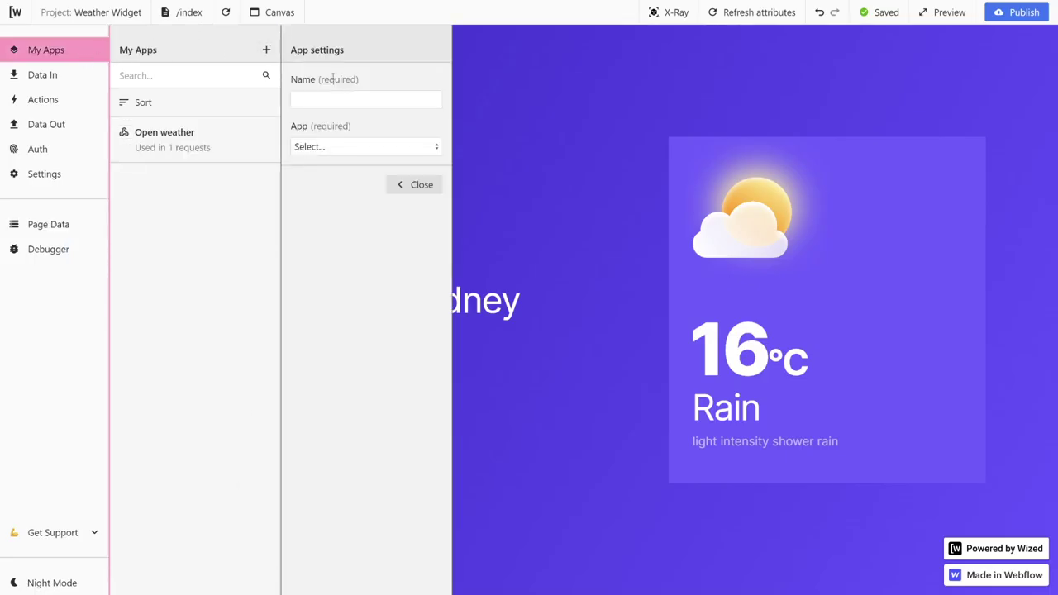
{"action": "type", "text": "Airtable"}
{"action": "left_click", "coordinate": [337, 144]}
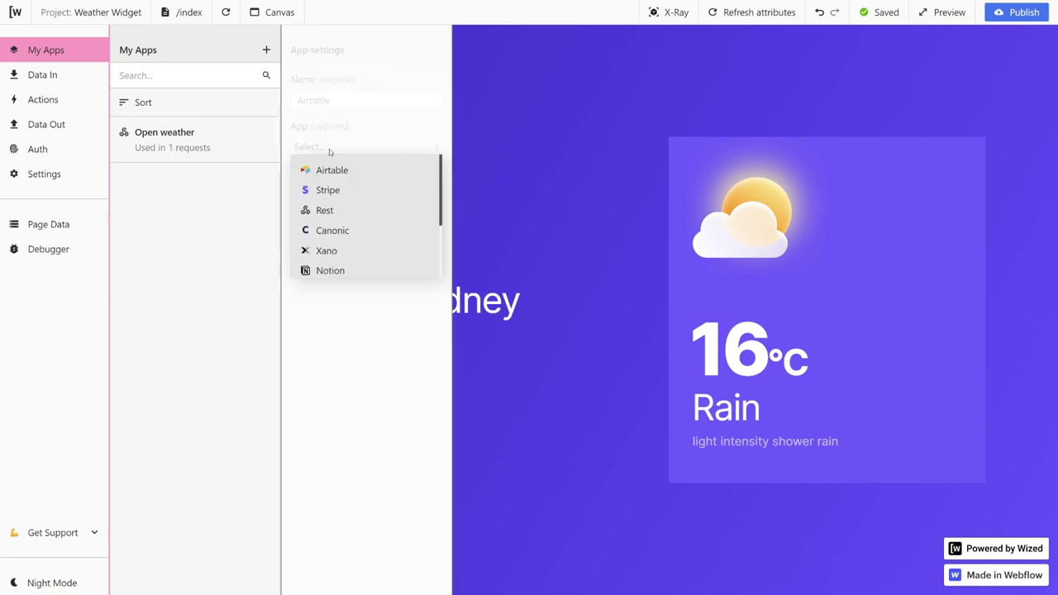
{"action": "left_click", "coordinate": [339, 172]}
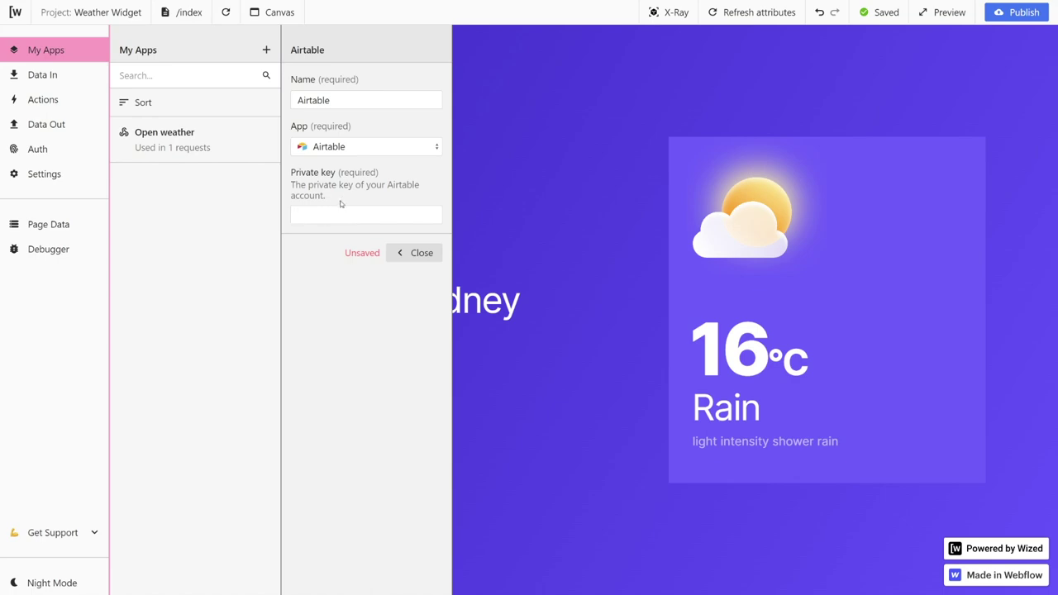
Step: Copy the personal API key from the Airtable account page, paste it as the Wized Airtable app's private key, and close its settings
{"action": "key", "text": "alt+Tab"}
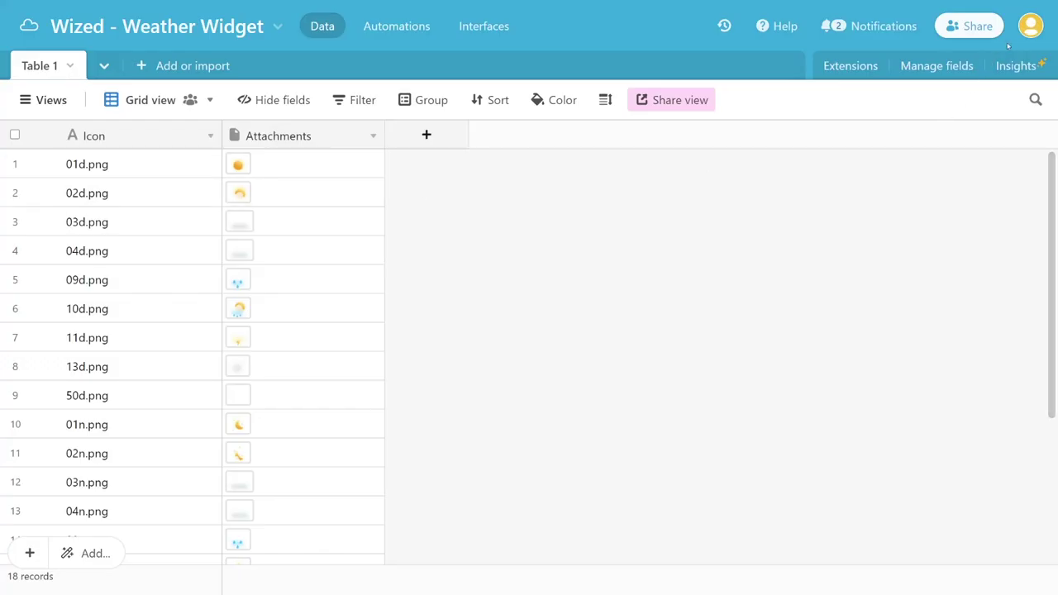
{"action": "left_click", "coordinate": [1030, 28]}
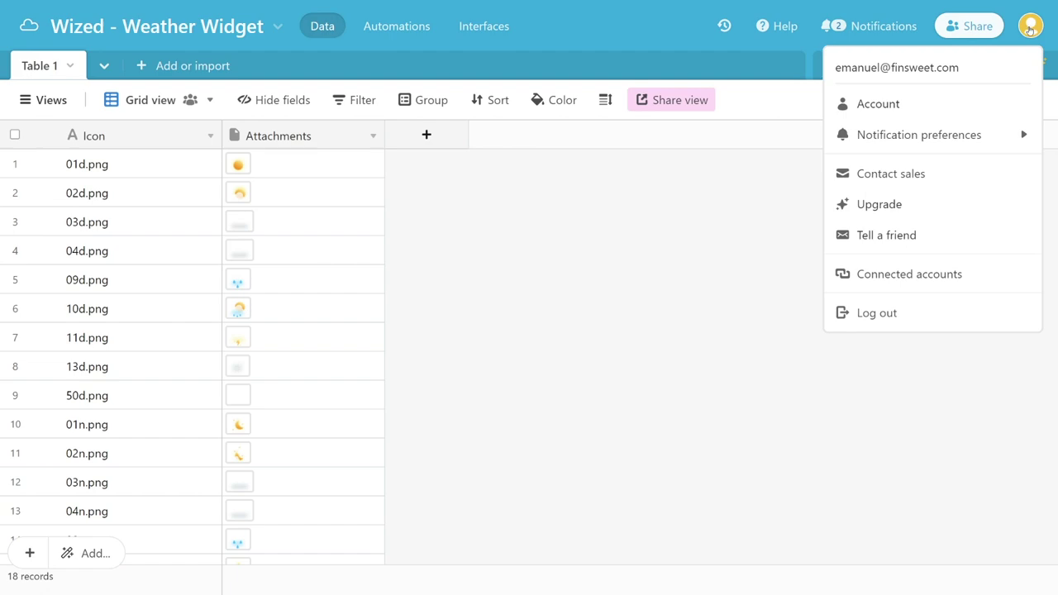
{"action": "left_click", "coordinate": [878, 104]}
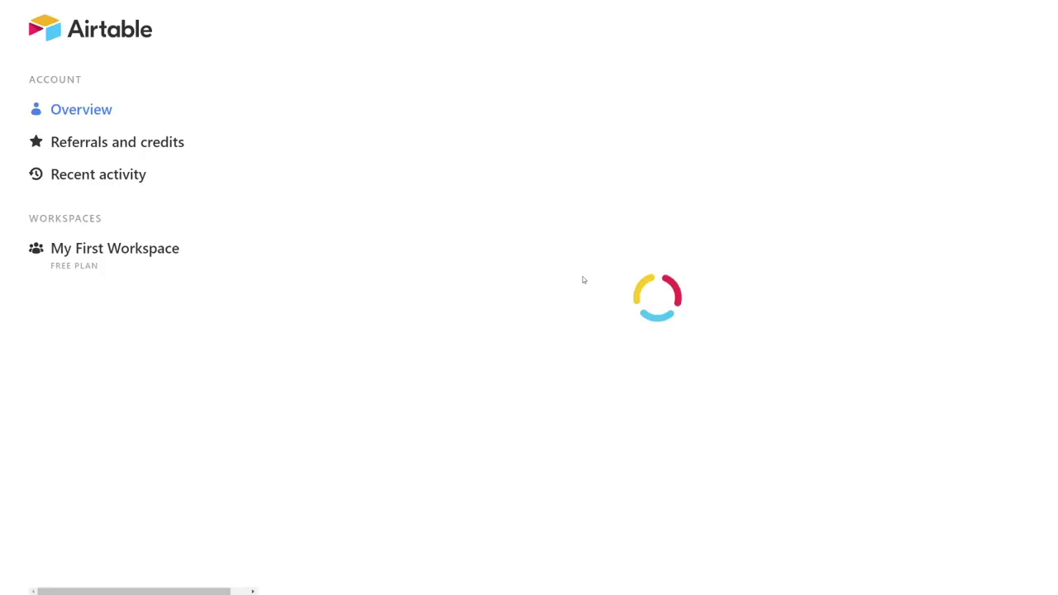
{"action": "scroll", "coordinate": [465, 283], "scroll_direction": "down", "scroll_amount": 3}
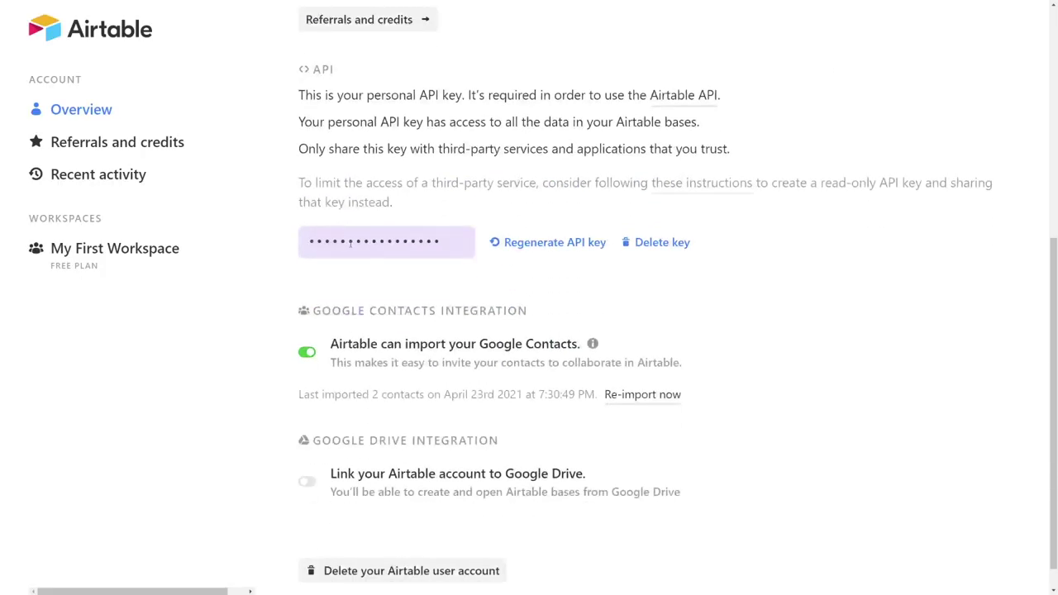
{"action": "left_click", "coordinate": [350, 243]}
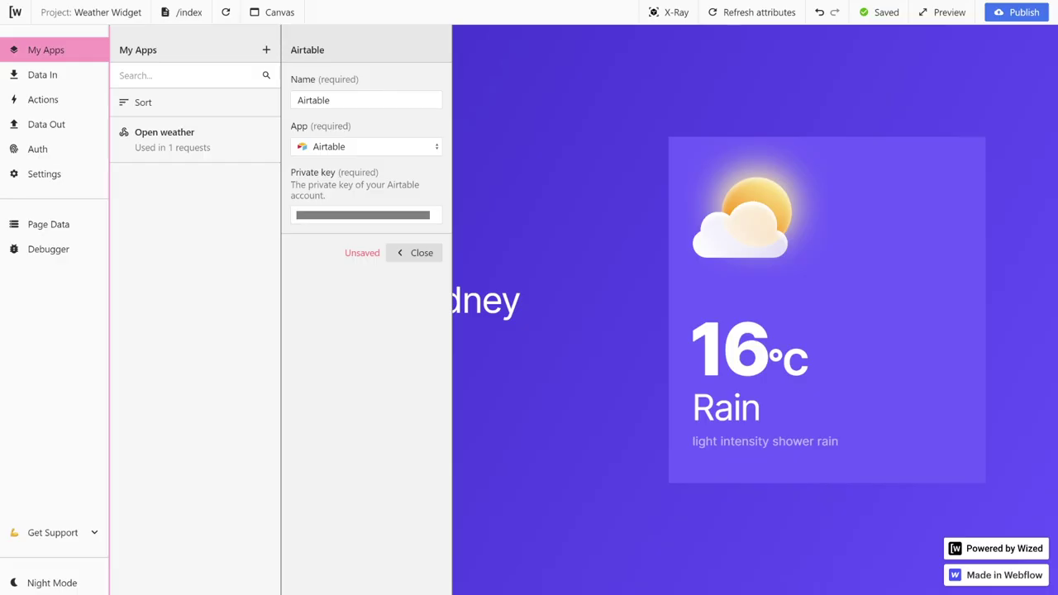
{"action": "left_click", "coordinate": [417, 253]}
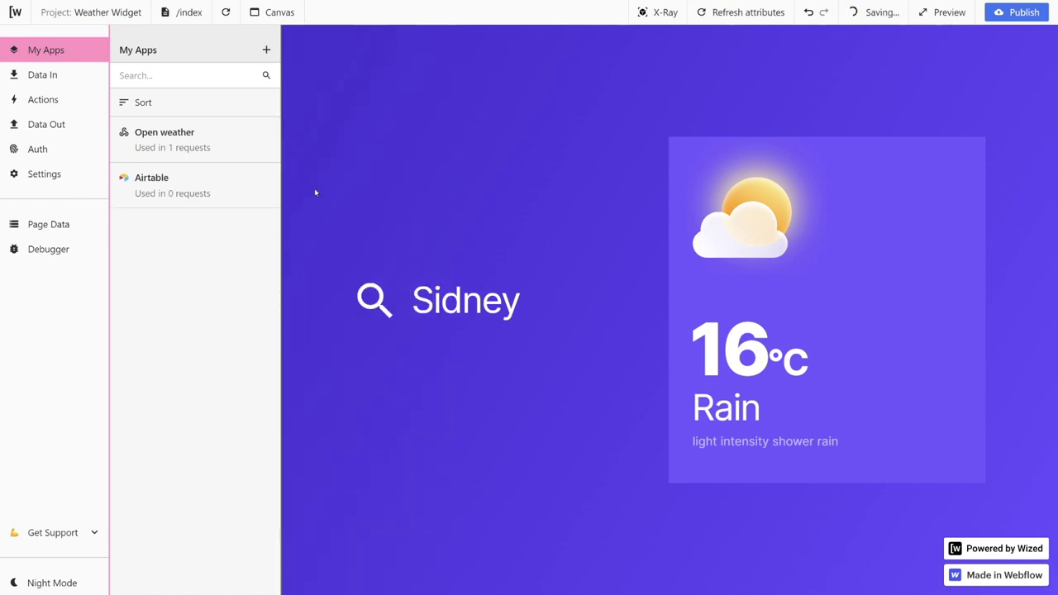
Step: Create a Data In request named Get icon that uses the Airtable app
{"action": "left_click", "coordinate": [61, 80]}
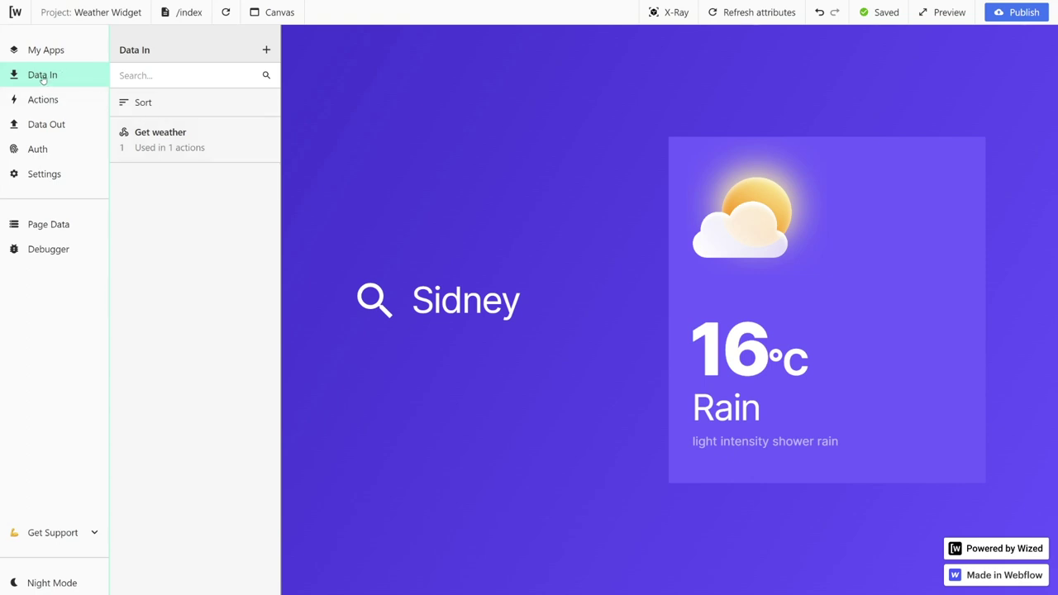
{"action": "left_click", "coordinate": [266, 51]}
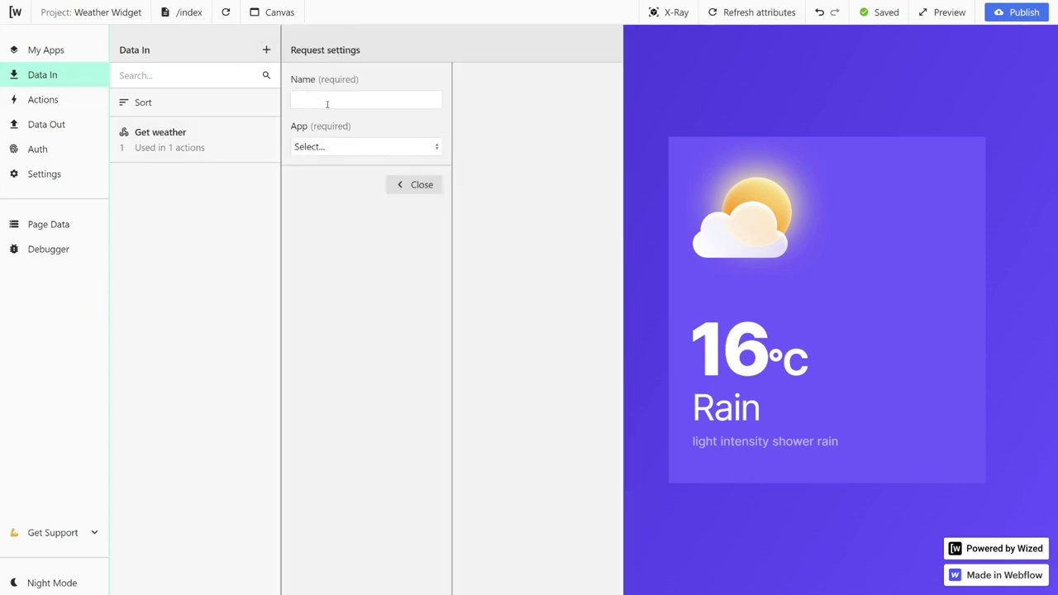
{"action": "type", "text": "Get icon"}
{"action": "left_click", "coordinate": [330, 147]}
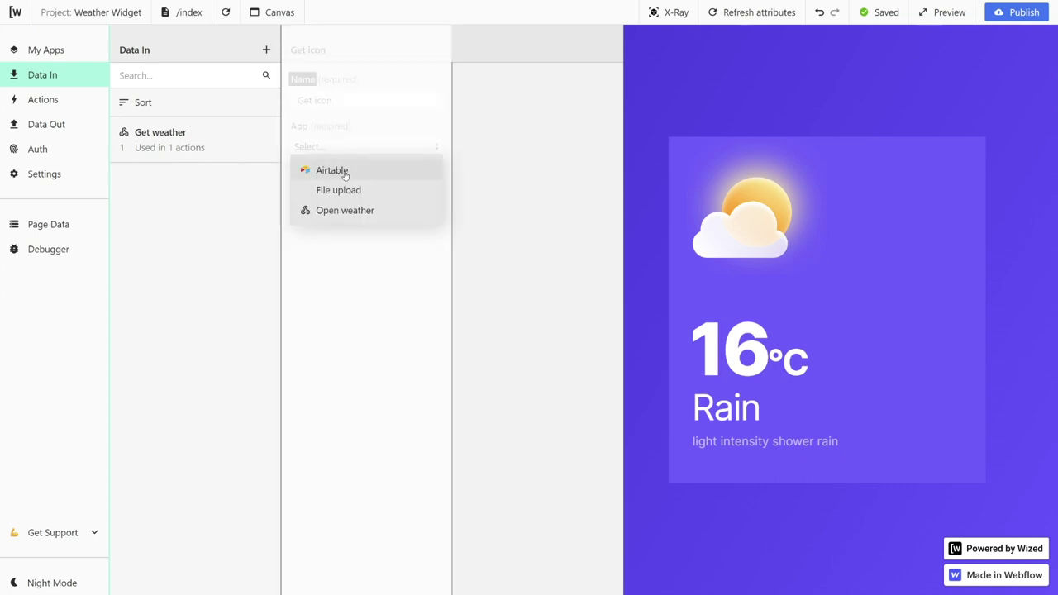
{"action": "left_click", "coordinate": [345, 170]}
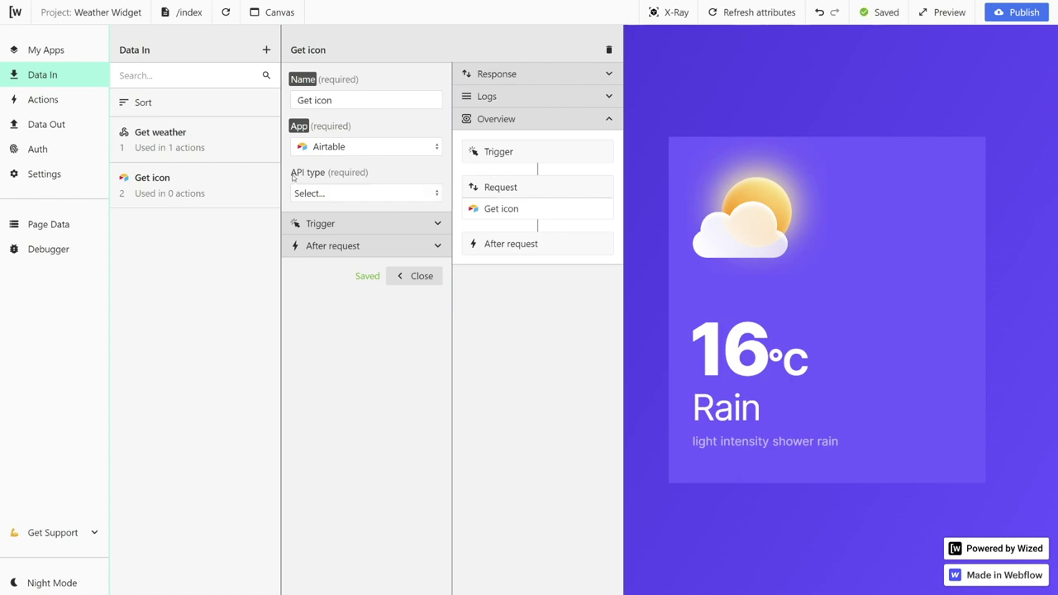
Step: Set the Get icon request's API type to Database and its method to Get item list
{"action": "left_click", "coordinate": [328, 192]}
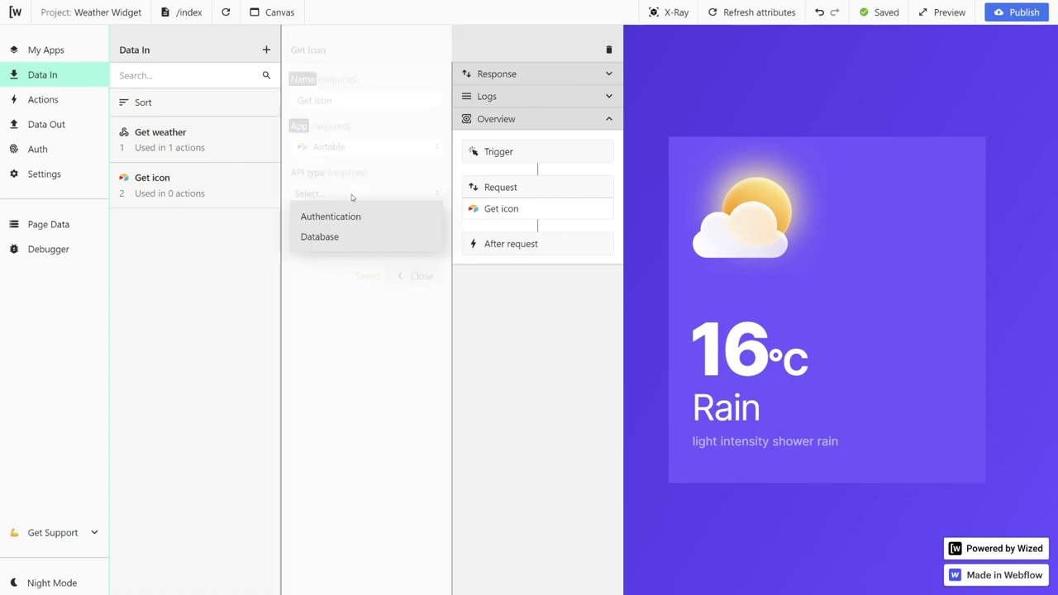
{"action": "left_click", "coordinate": [332, 239]}
{"action": "left_click", "coordinate": [363, 243]}
{"action": "left_click", "coordinate": [338, 281]}
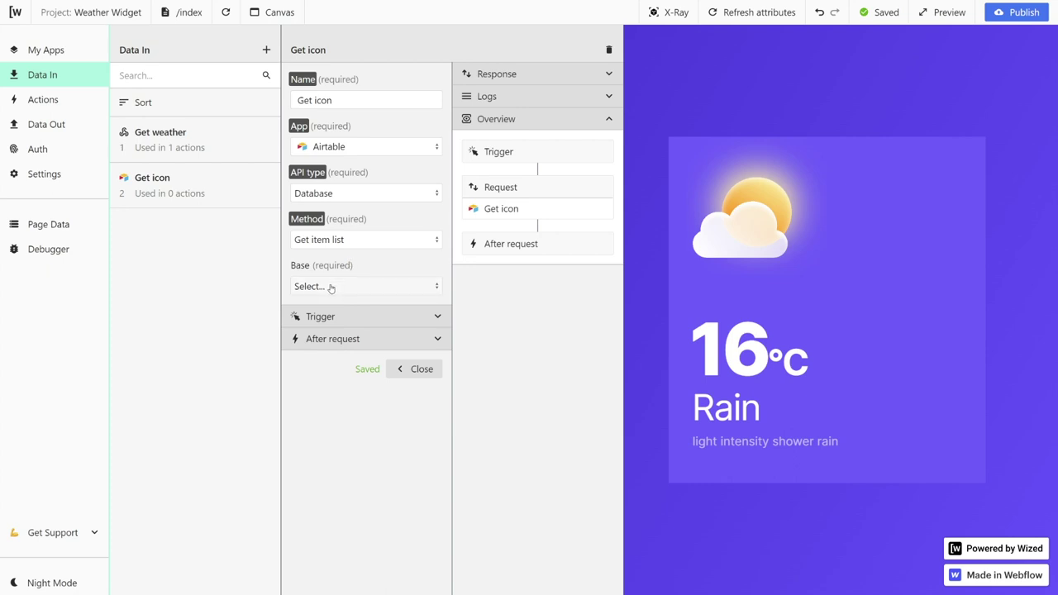
Step: Set the Get icon request's base to Wized - Weather Widget and its table to Table 1
{"action": "left_click", "coordinate": [336, 286]}
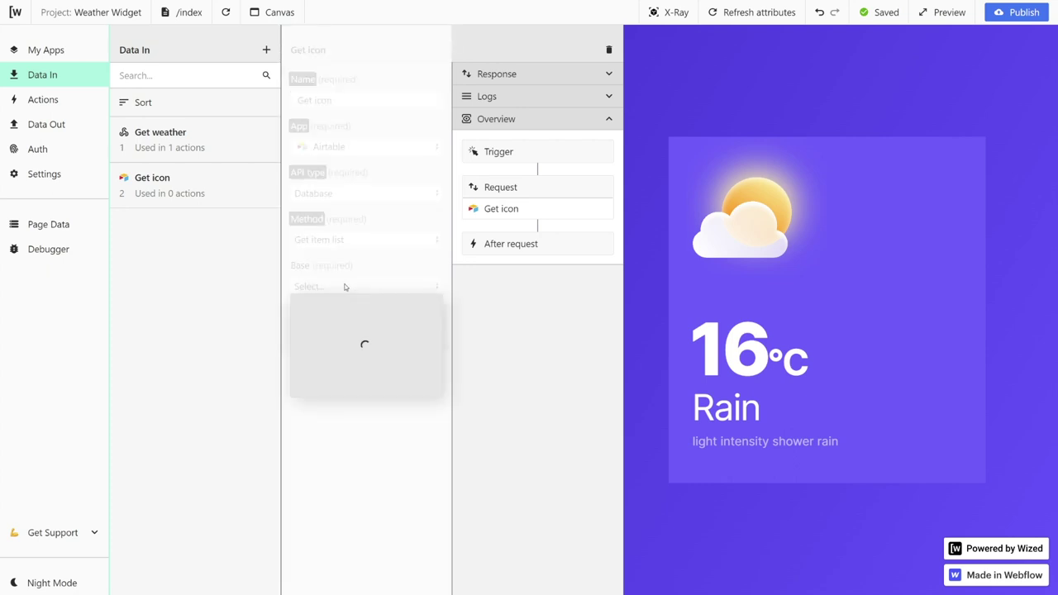
{"action": "scroll", "coordinate": [361, 327], "scroll_direction": "down", "scroll_amount": 1}
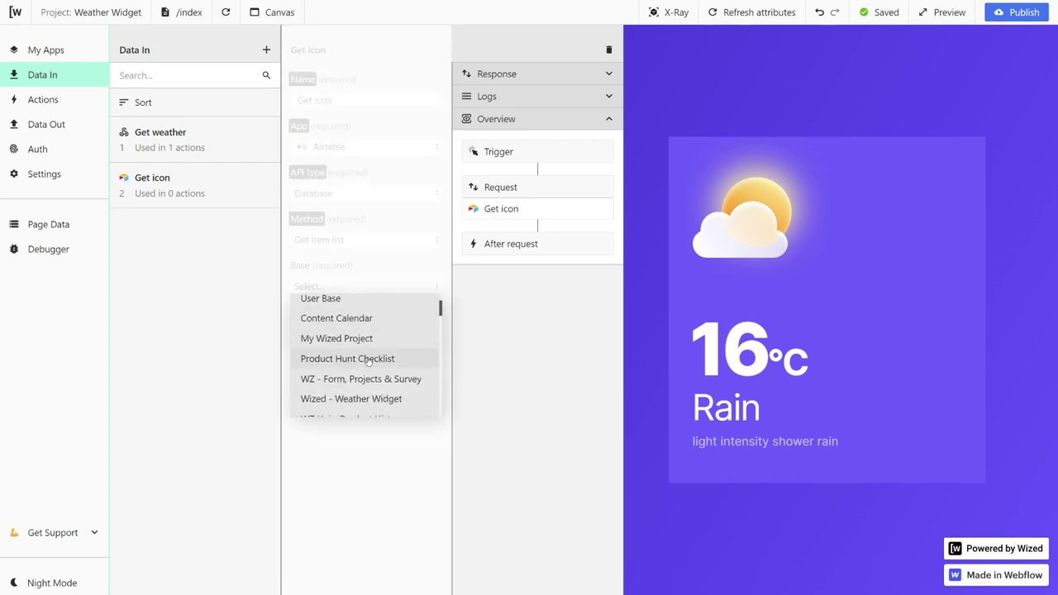
{"action": "scroll", "coordinate": [366, 347], "scroll_direction": "down", "scroll_amount": 2}
{"action": "left_click", "coordinate": [367, 348]}
{"action": "left_click", "coordinate": [369, 334]}
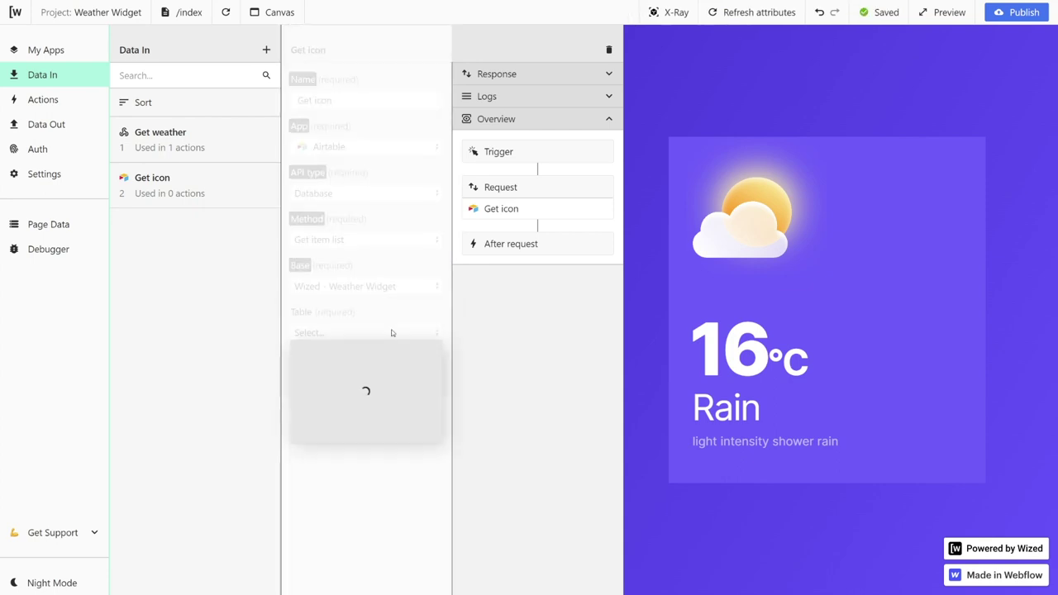
{"action": "left_click", "coordinate": [339, 356]}
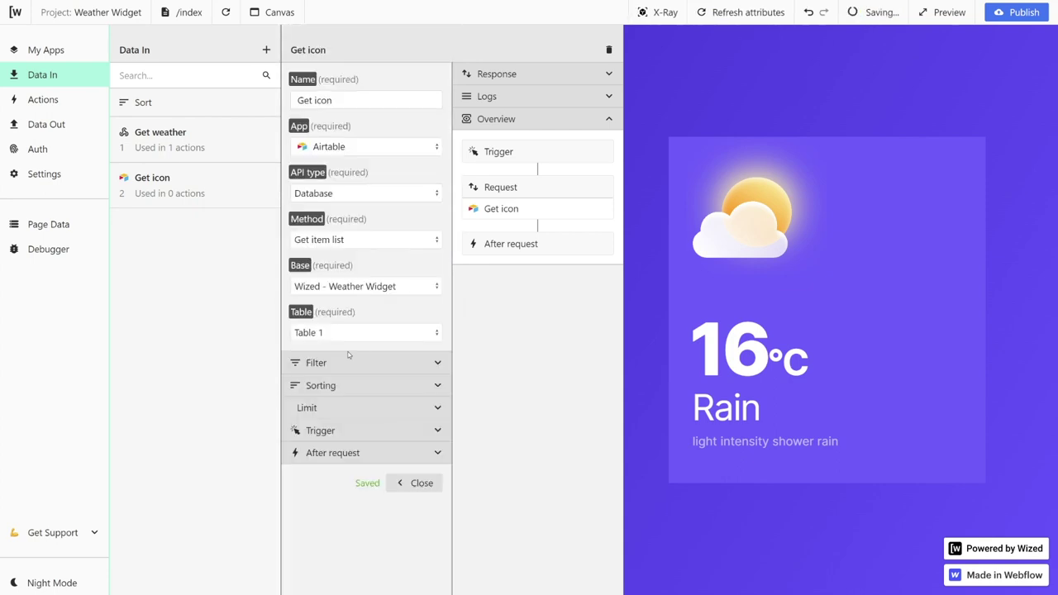
Step: Set the filter view of the Get icon request to Grid view
{"action": "left_click", "coordinate": [439, 366]}
{"action": "scroll", "coordinate": [363, 376], "scroll_direction": "down", "scroll_amount": 1}
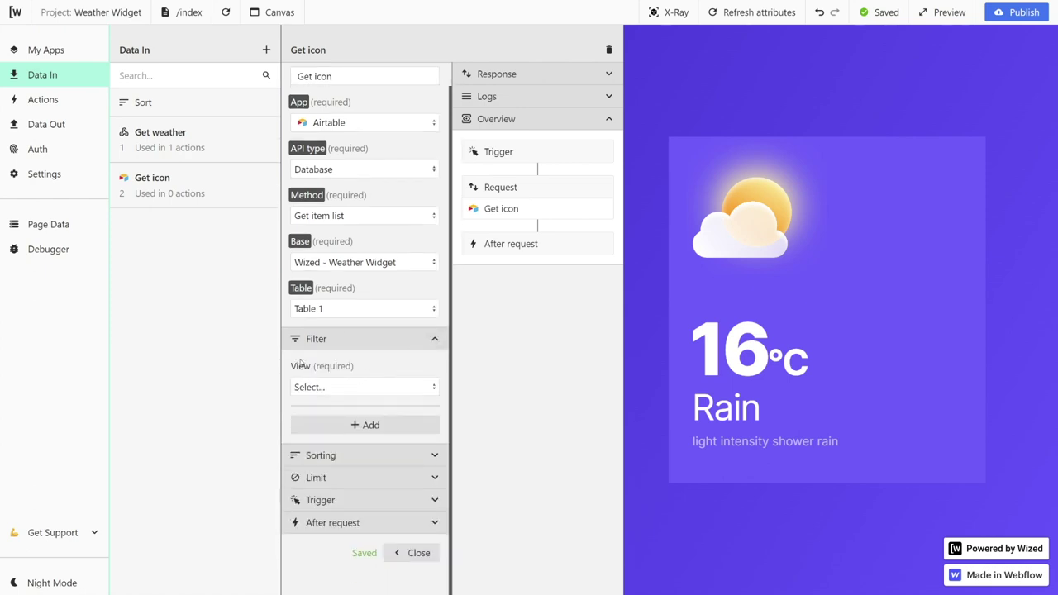
{"action": "left_click", "coordinate": [334, 386]}
{"action": "left_click", "coordinate": [323, 408]}
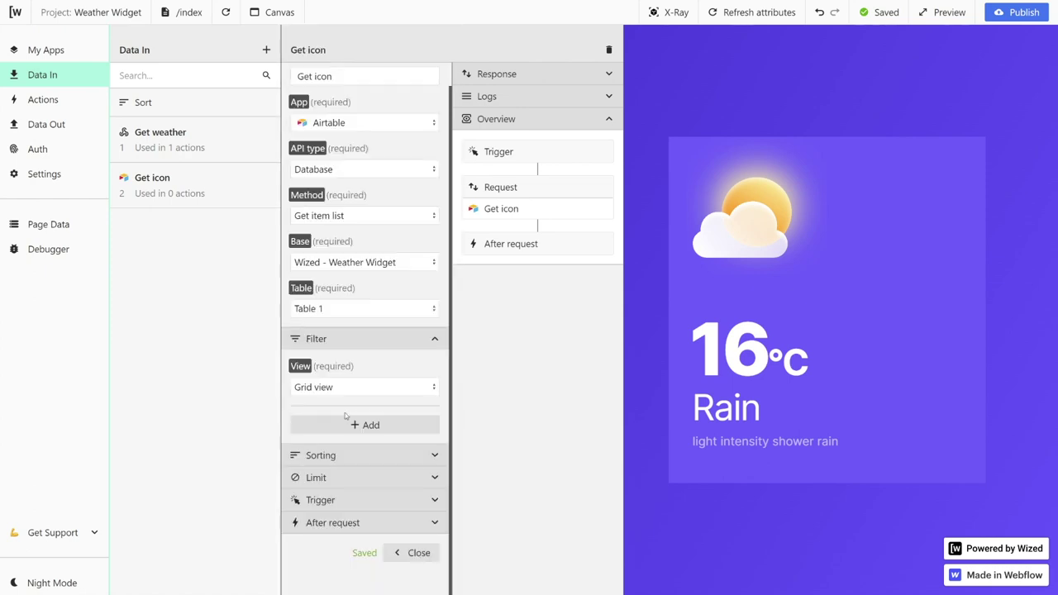
Step: Add a filter to the Get icon request that includes records if Icon (singleLineText) uses the Equals condition
{"action": "left_click", "coordinate": [364, 425]}
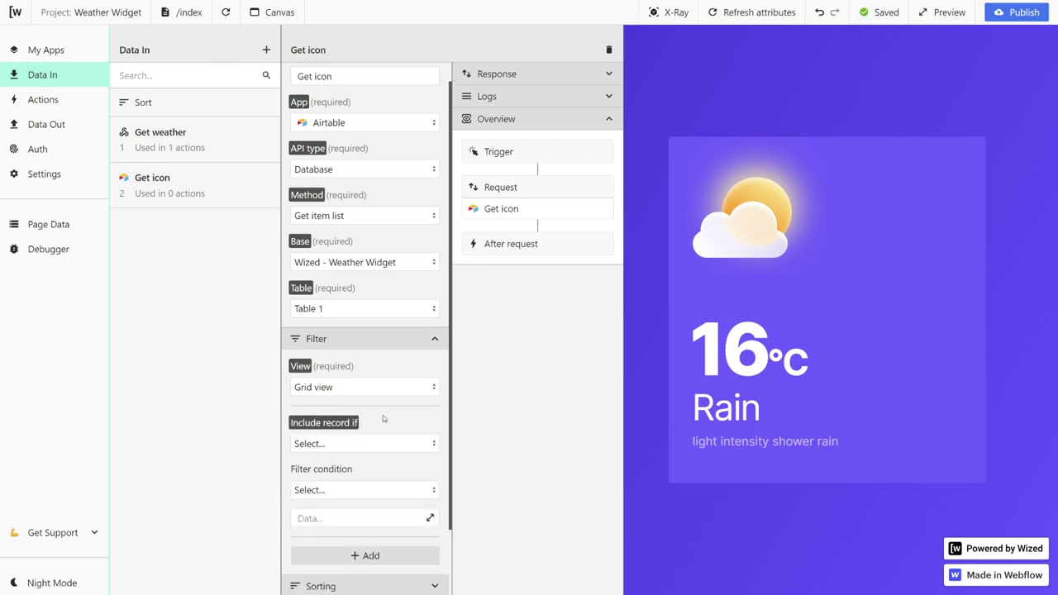
{"action": "scroll", "coordinate": [382, 418], "scroll_direction": "down", "scroll_amount": 3}
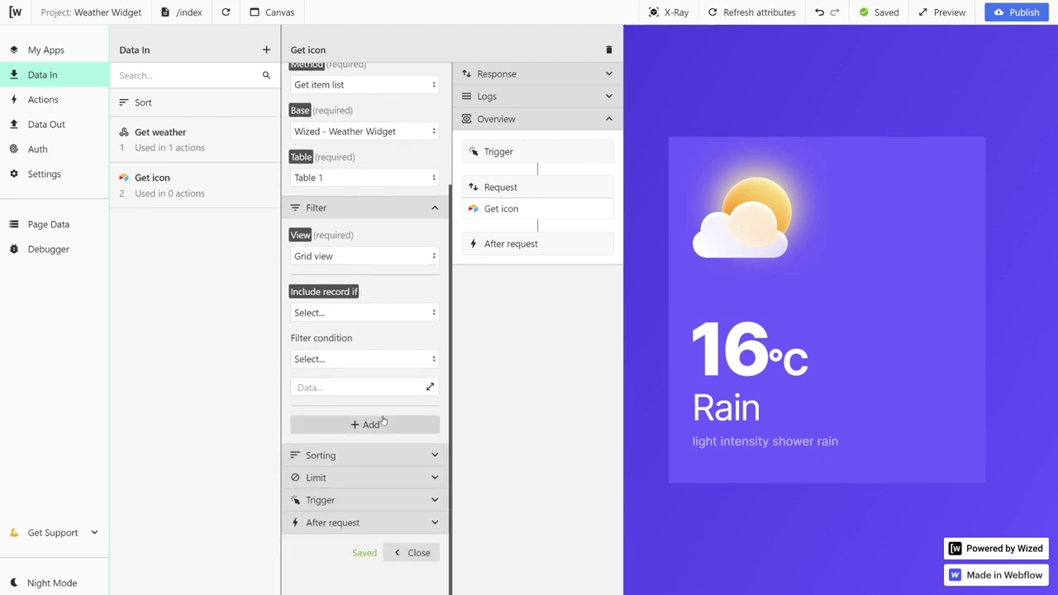
{"action": "left_click", "coordinate": [352, 314]}
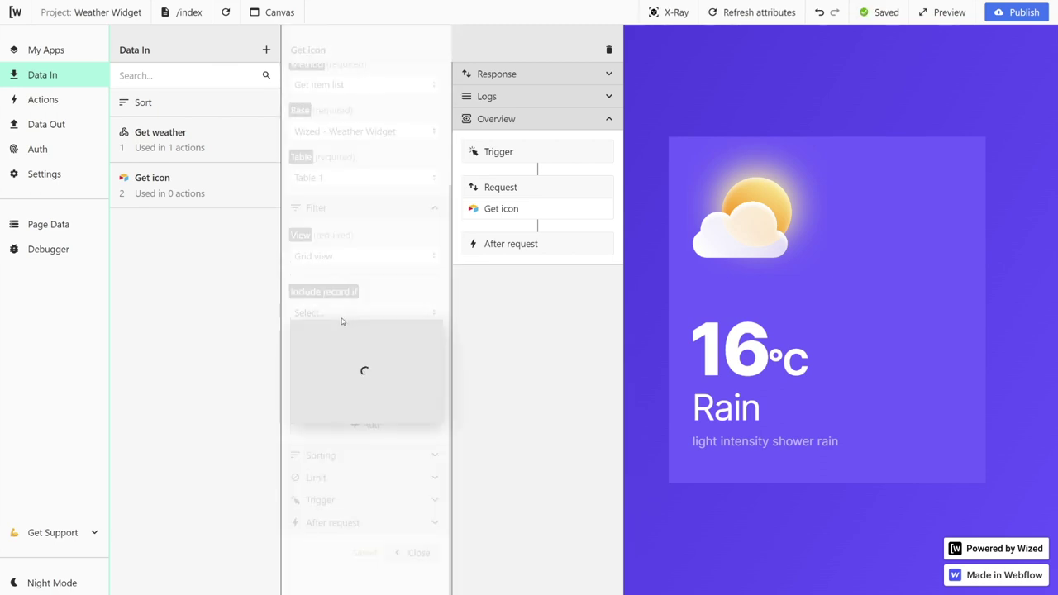
{"action": "left_click", "coordinate": [339, 337]}
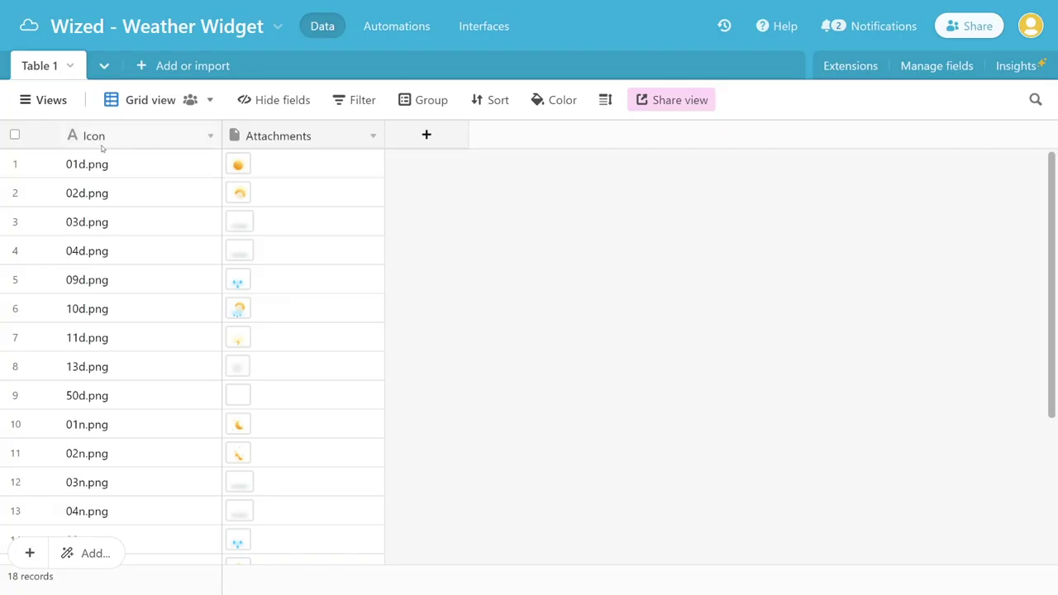
{"action": "left_click", "coordinate": [327, 355]}
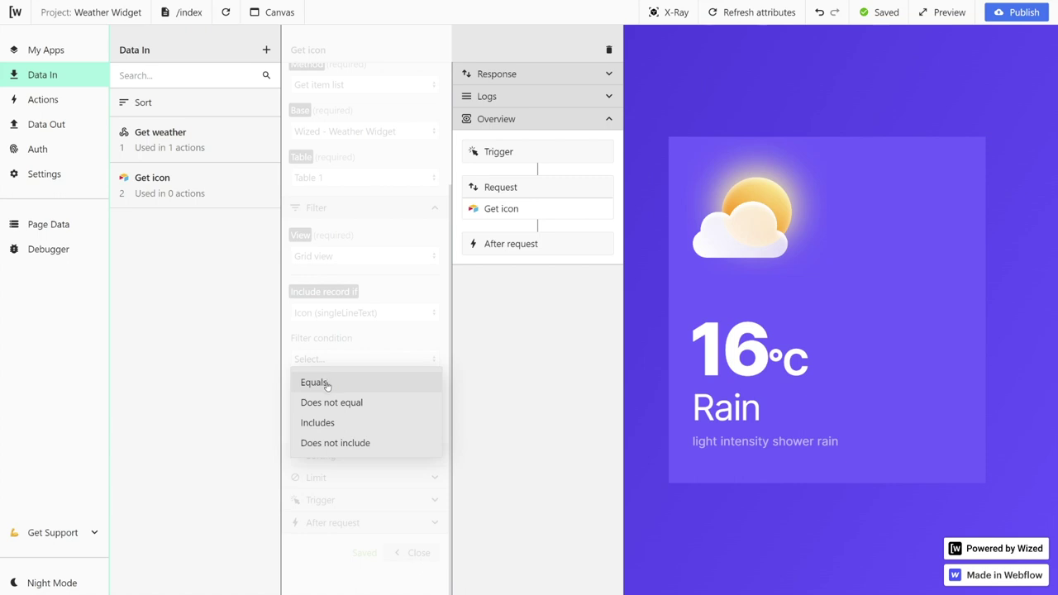
{"action": "left_click", "coordinate": [328, 383]}
{"action": "left_click", "coordinate": [328, 384]}
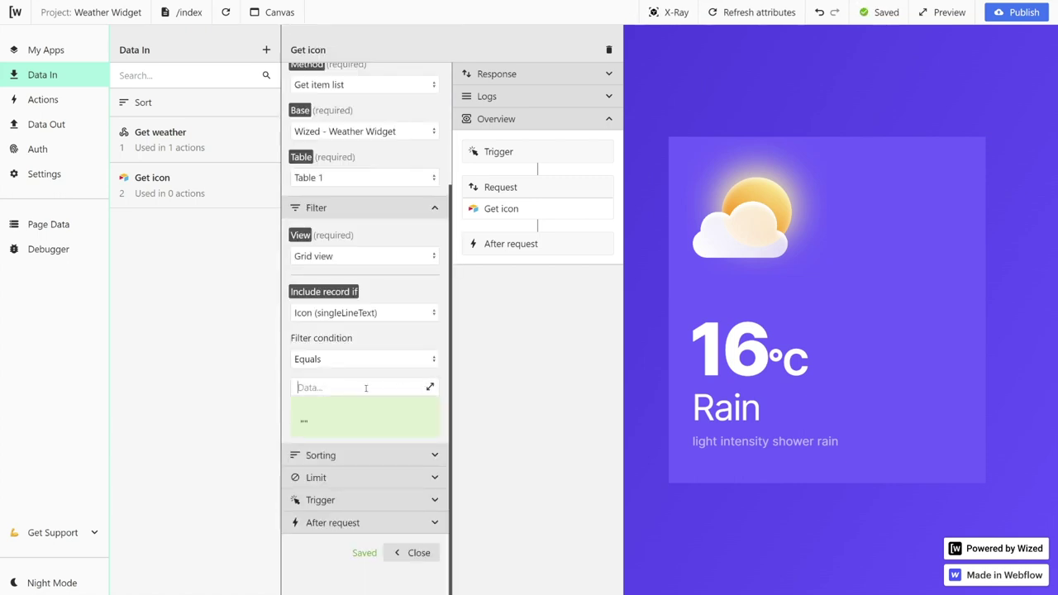
Step: Set the Icon filter's comparison value to the Get weather icon code followed by .png: {{r.1.d.weather[0].icon}}.png
{"action": "left_click", "coordinate": [429, 387]}
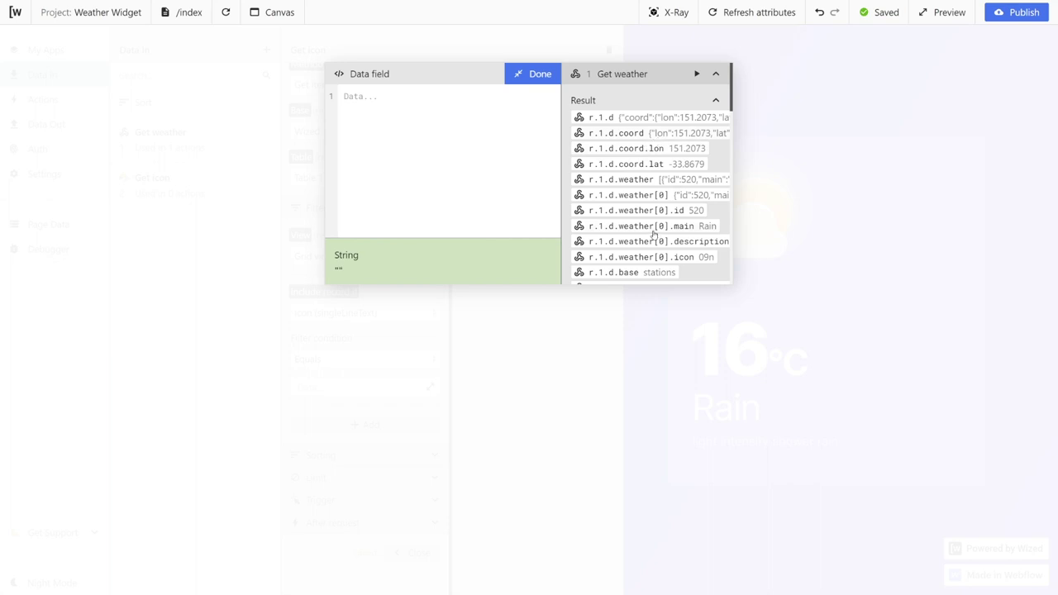
{"action": "scroll", "coordinate": [656, 224], "scroll_direction": "down", "scroll_amount": 1}
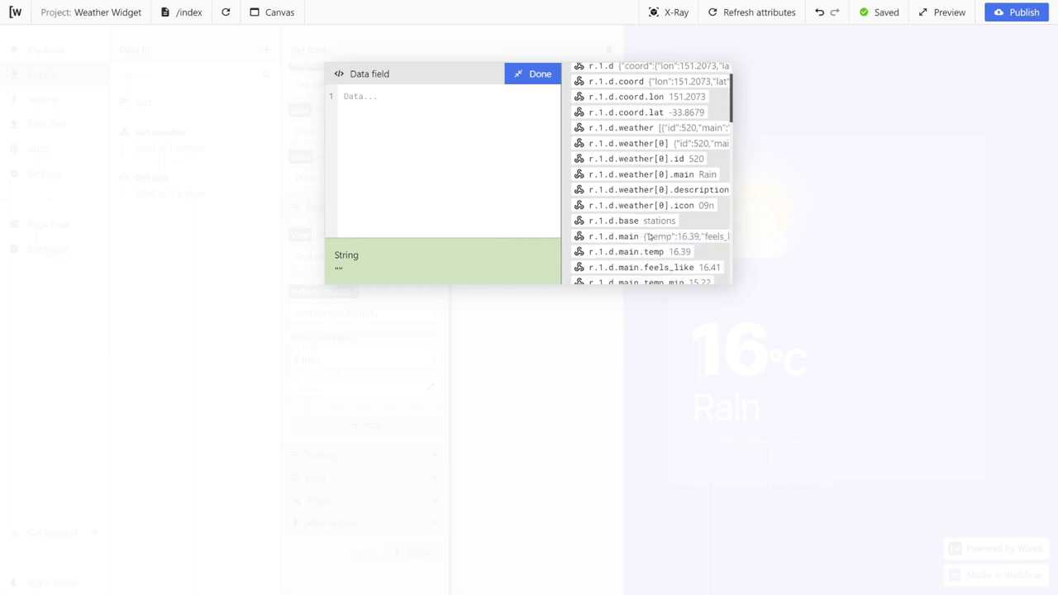
{"action": "left_click", "coordinate": [708, 209]}
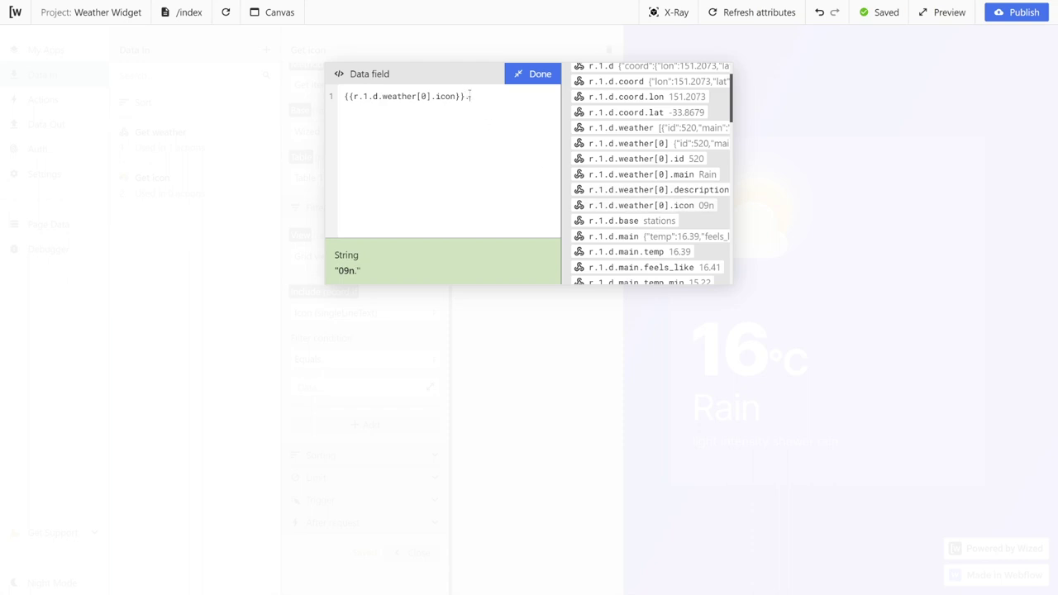
{"action": "type", "text": ".png"}
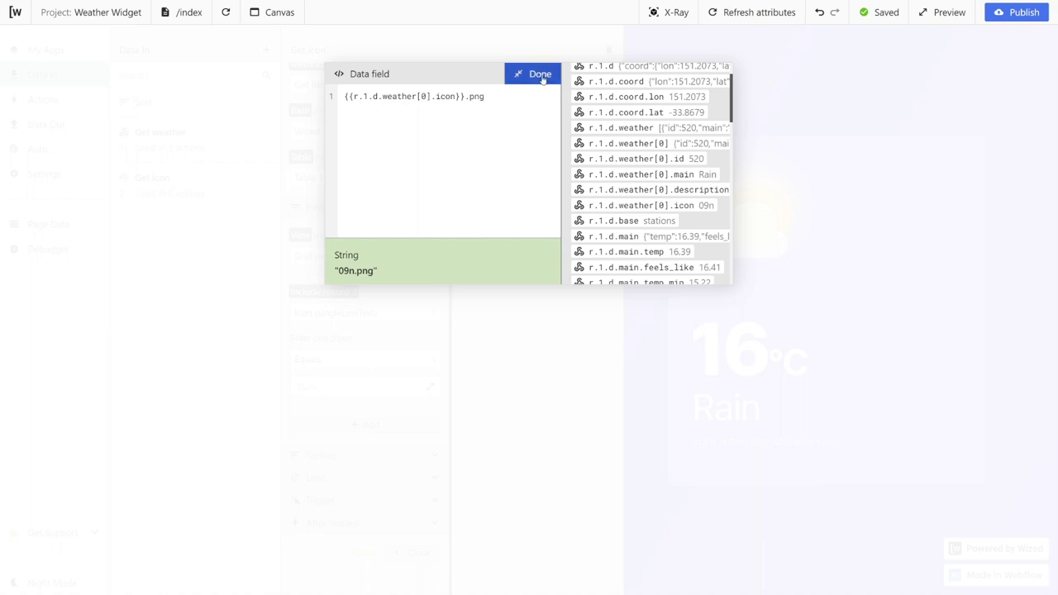
{"action": "left_click", "coordinate": [538, 75]}
Step: Run the Get icon request, examine the returned attachment URL against the filter value, and close the request
{"action": "left_click", "coordinate": [609, 74]}
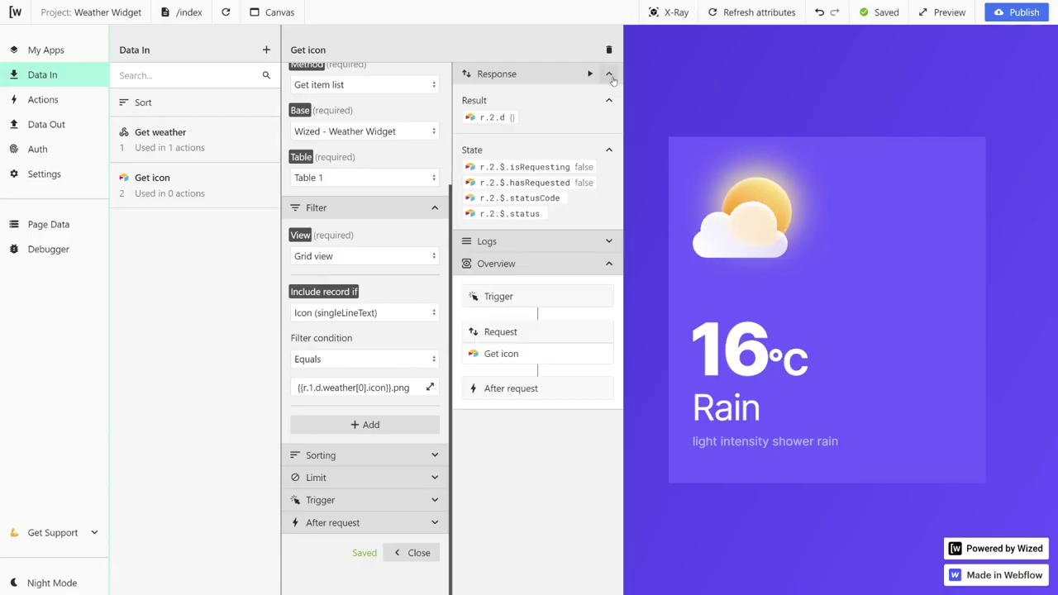
{"action": "left_click", "coordinate": [589, 74]}
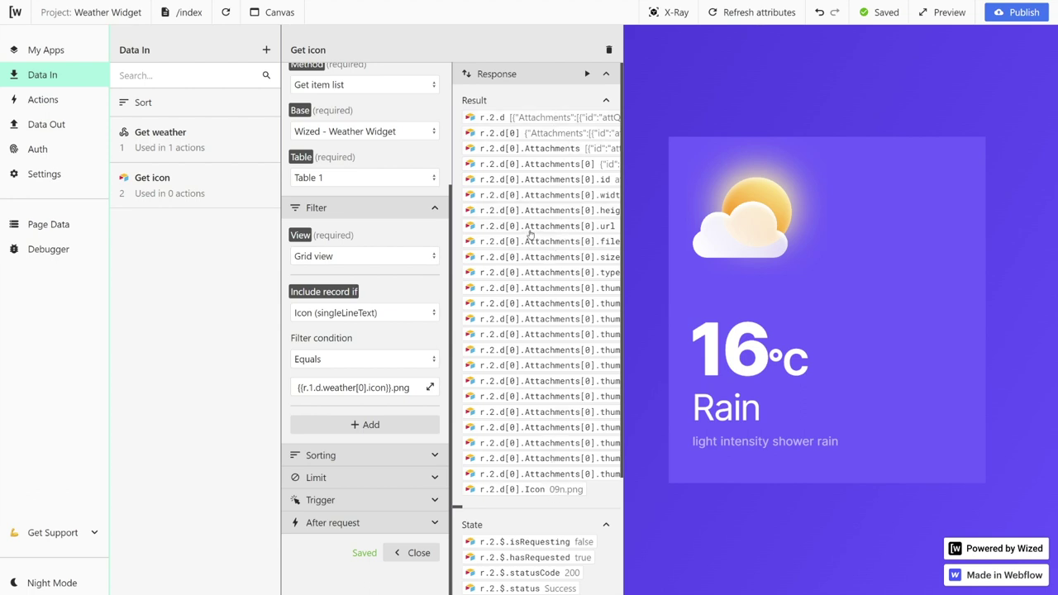
{"action": "scroll", "coordinate": [569, 231], "scroll_direction": "right", "scroll_amount": 5}
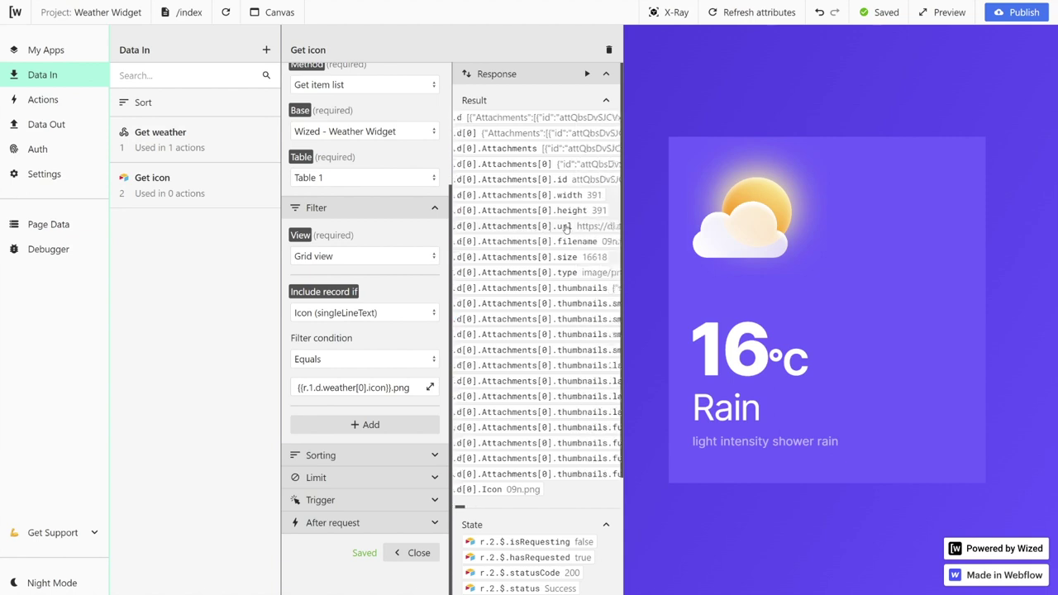
{"action": "scroll", "coordinate": [538, 228], "scroll_direction": "right", "scroll_amount": 5}
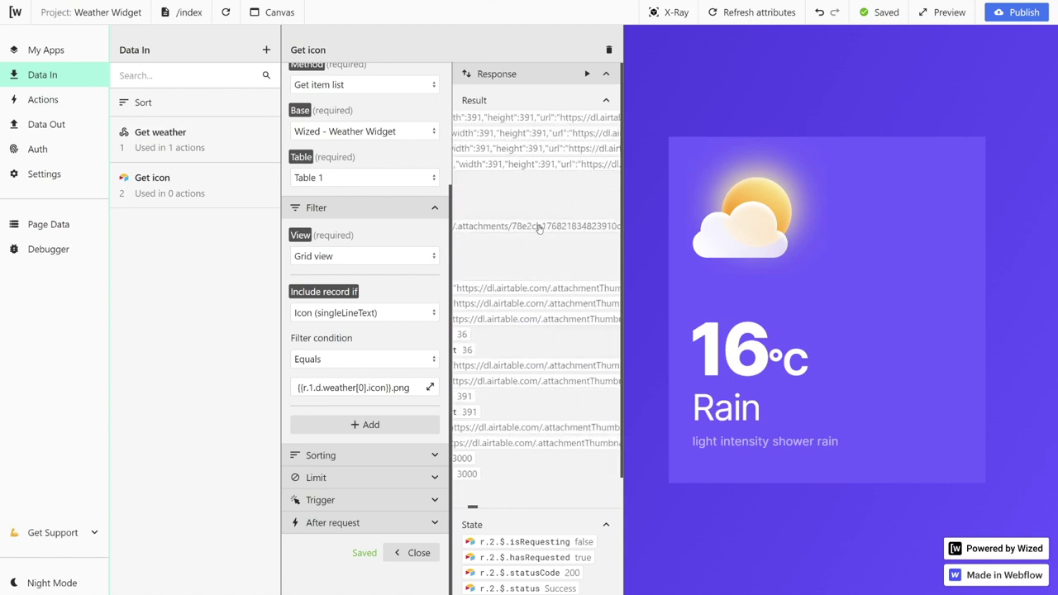
{"action": "scroll", "coordinate": [538, 229], "scroll_direction": "left", "scroll_amount": 10}
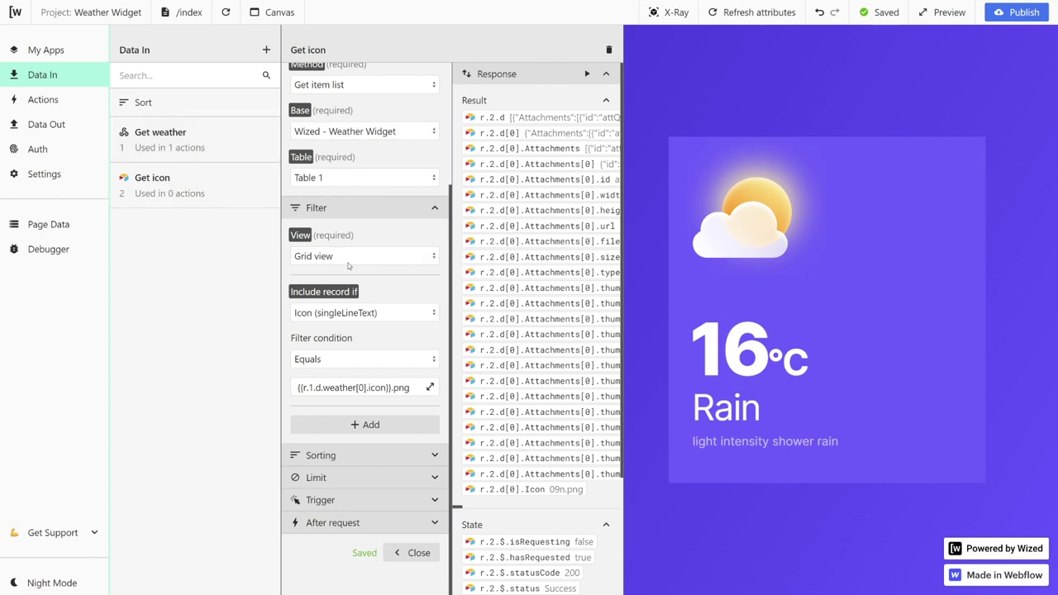
{"action": "left_click", "coordinate": [303, 386]}
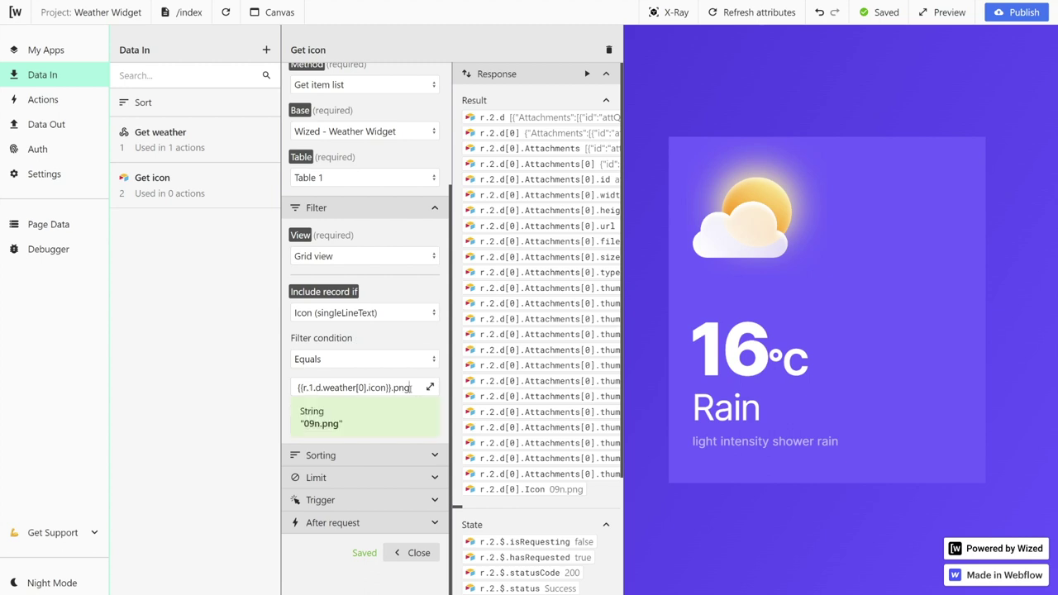
{"action": "left_click", "coordinate": [418, 553]}
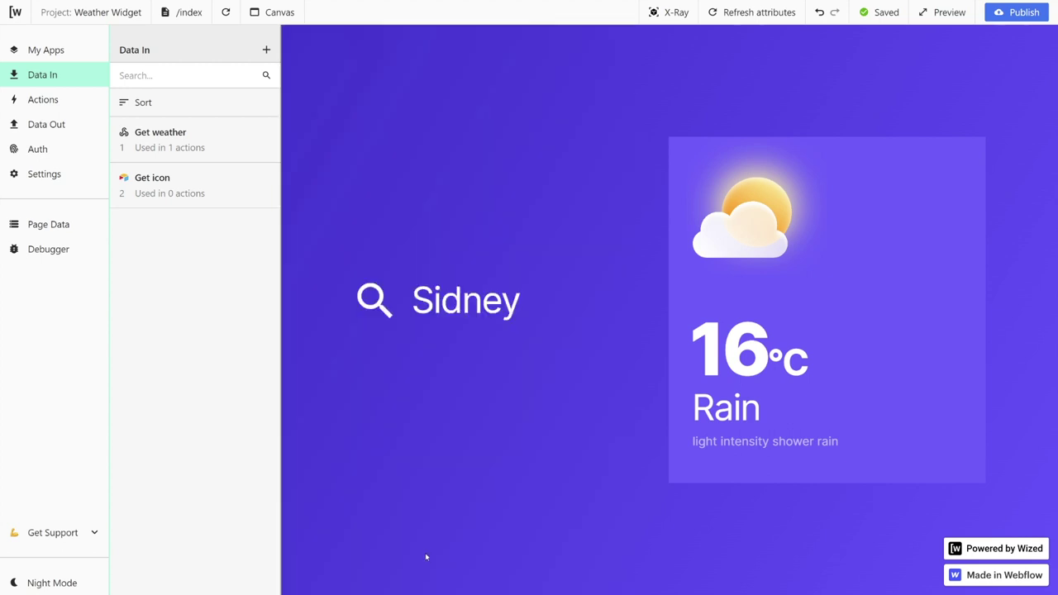
Step: Add an after-request action to Get weather that performs the Get icon request
{"action": "left_click", "coordinate": [229, 139]}
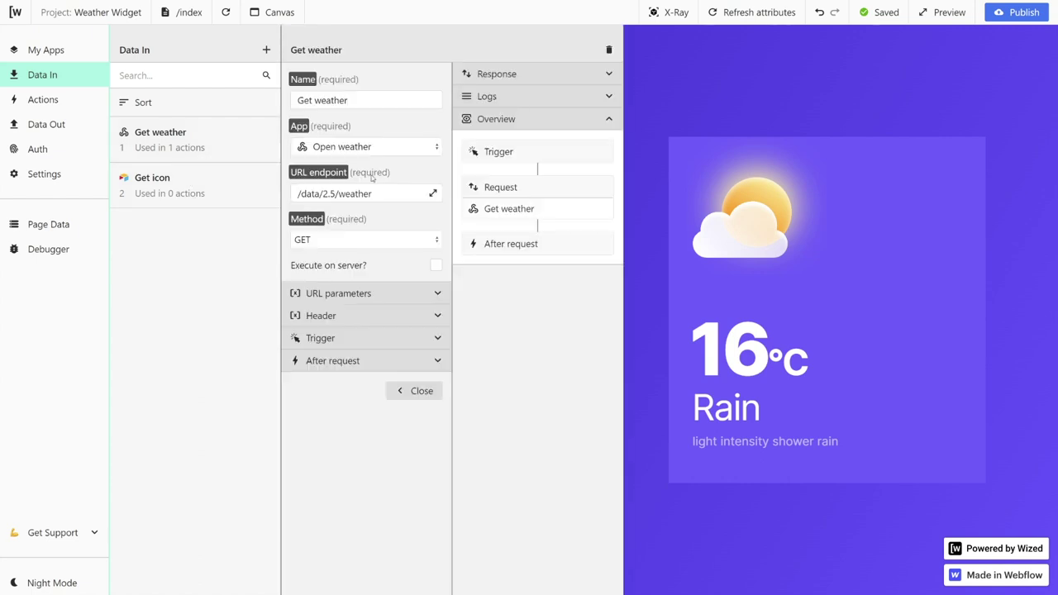
{"action": "left_click", "coordinate": [422, 364]}
{"action": "left_click", "coordinate": [350, 409]}
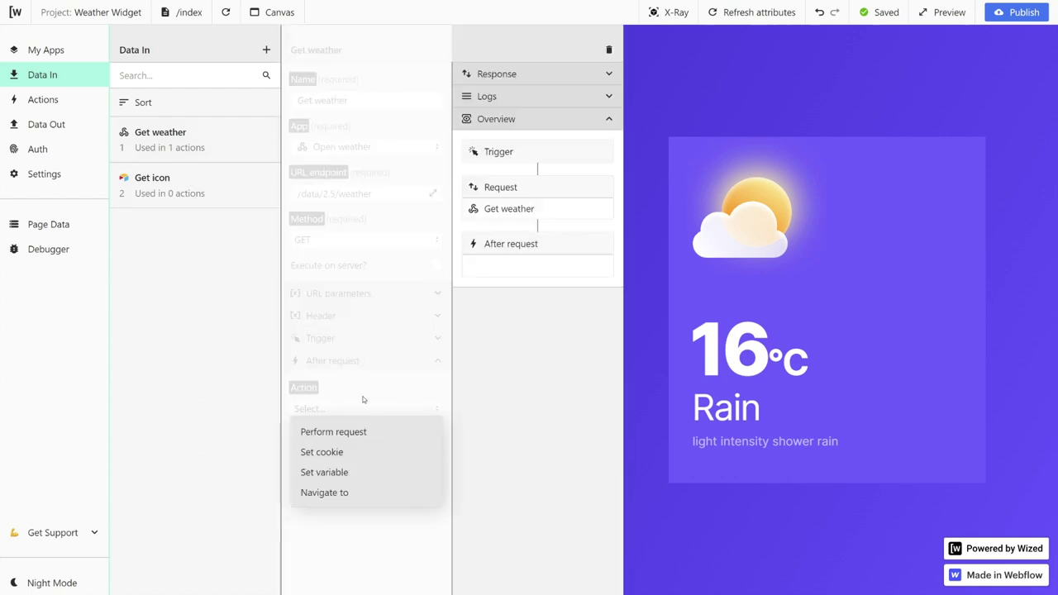
{"action": "left_click", "coordinate": [355, 432]}
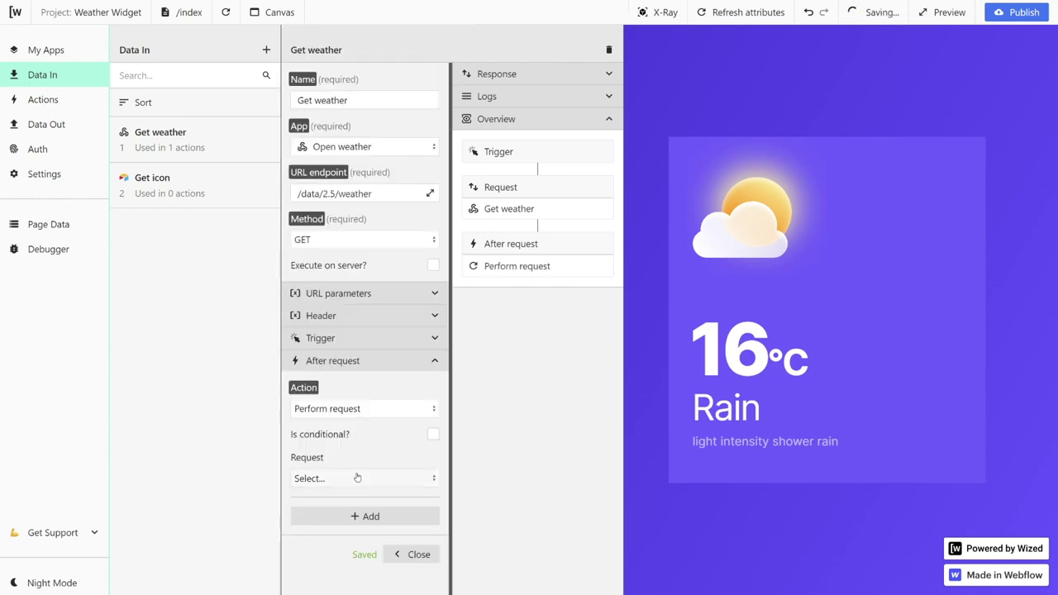
{"action": "left_click", "coordinate": [357, 478]}
{"action": "left_click", "coordinate": [346, 520]}
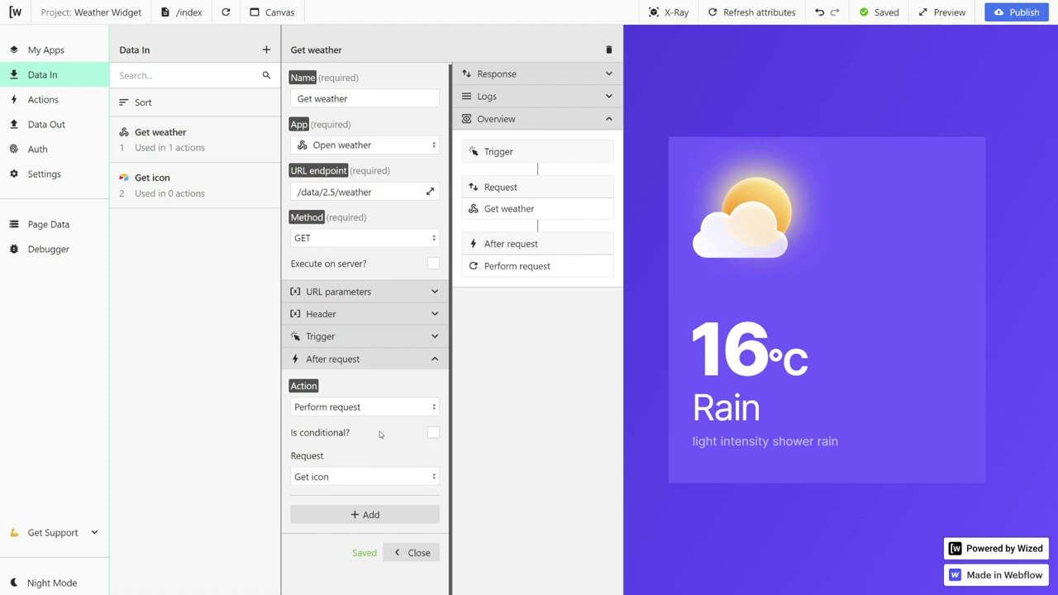
Step: Make the Get weather after-request action conditional on {{r.1.$.statusCode === 200}} and close the request
{"action": "left_click", "coordinate": [432, 434]}
{"action": "scroll", "coordinate": [364, 451], "scroll_direction": "down", "scroll_amount": 1}
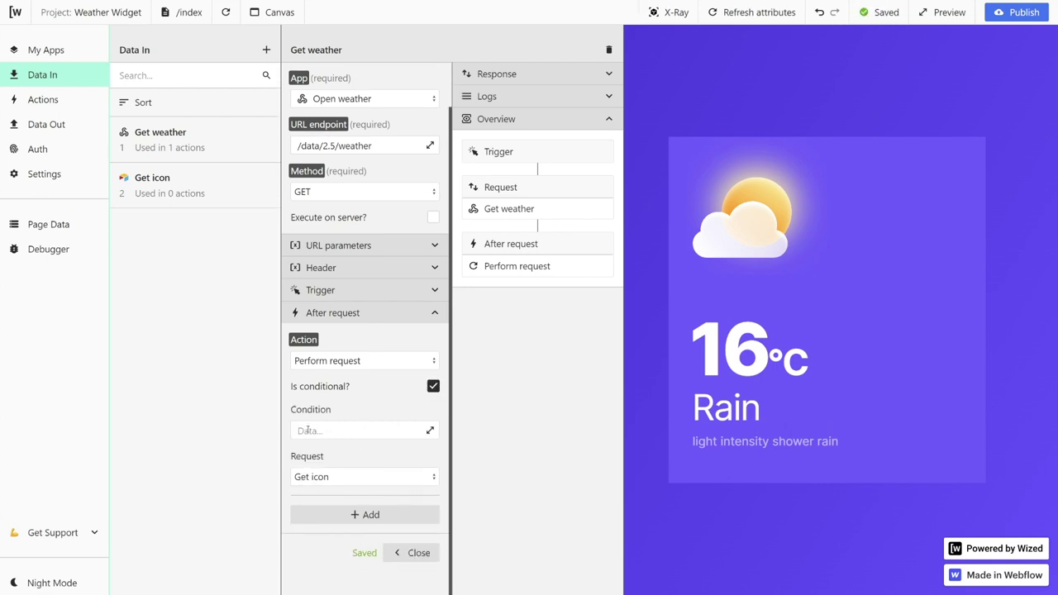
{"action": "left_click", "coordinate": [430, 433]}
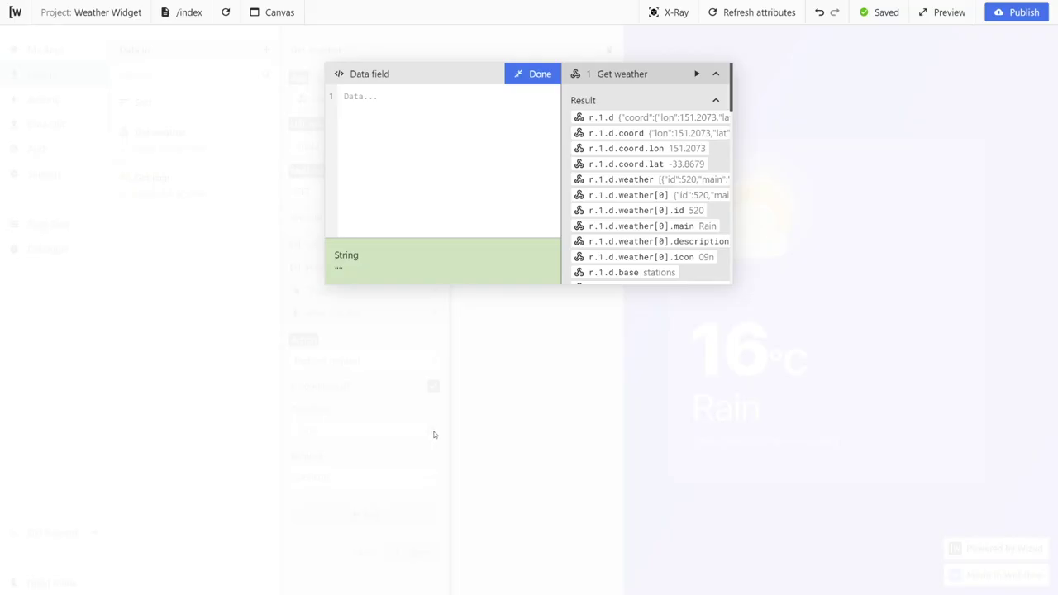
{"action": "left_click", "coordinate": [716, 101]}
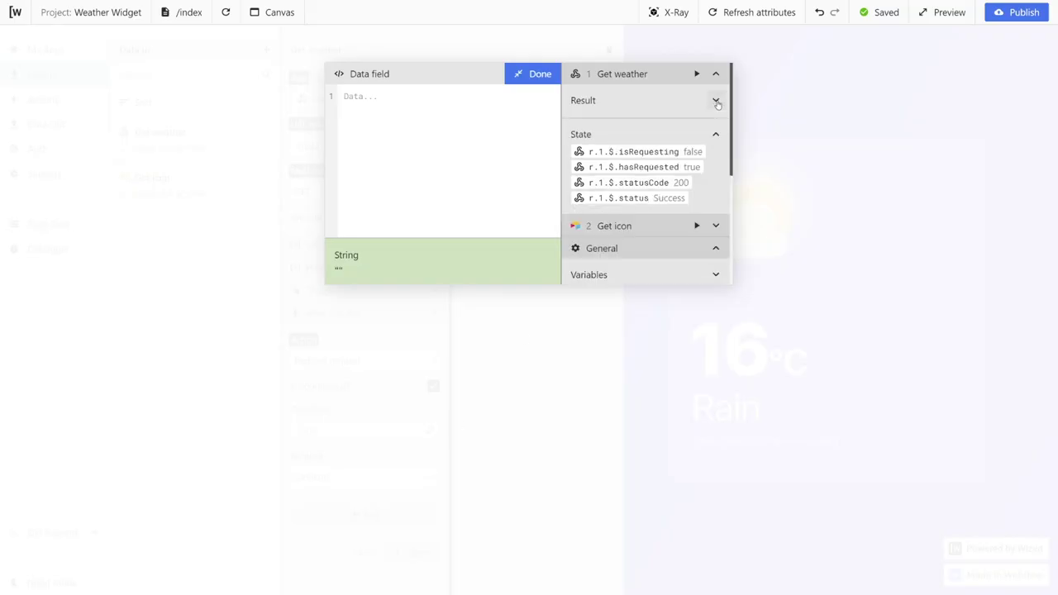
{"action": "left_click", "coordinate": [644, 183]}
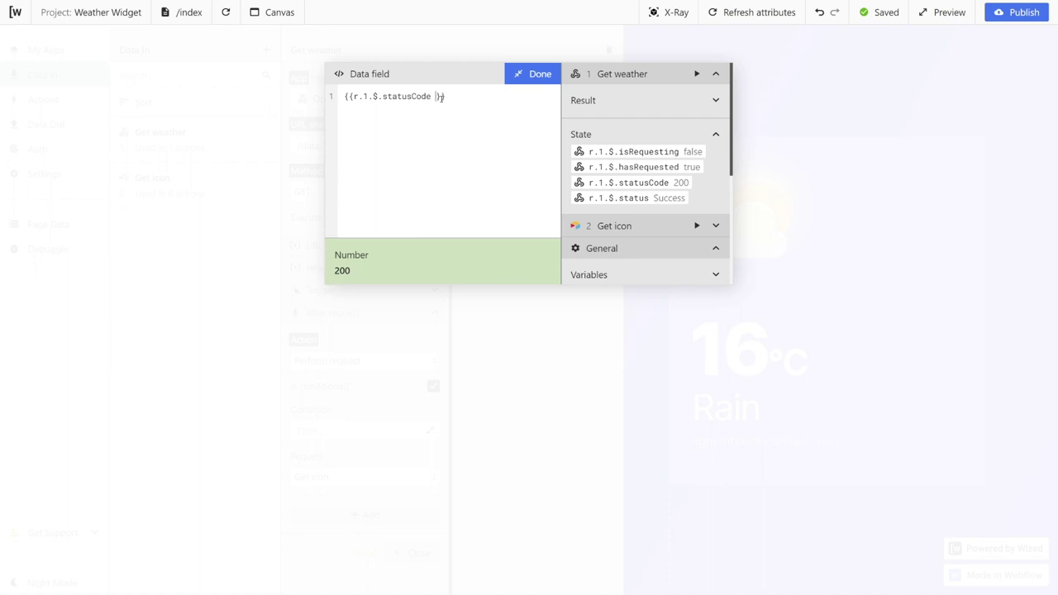
{"action": "type", "text": "=== "}
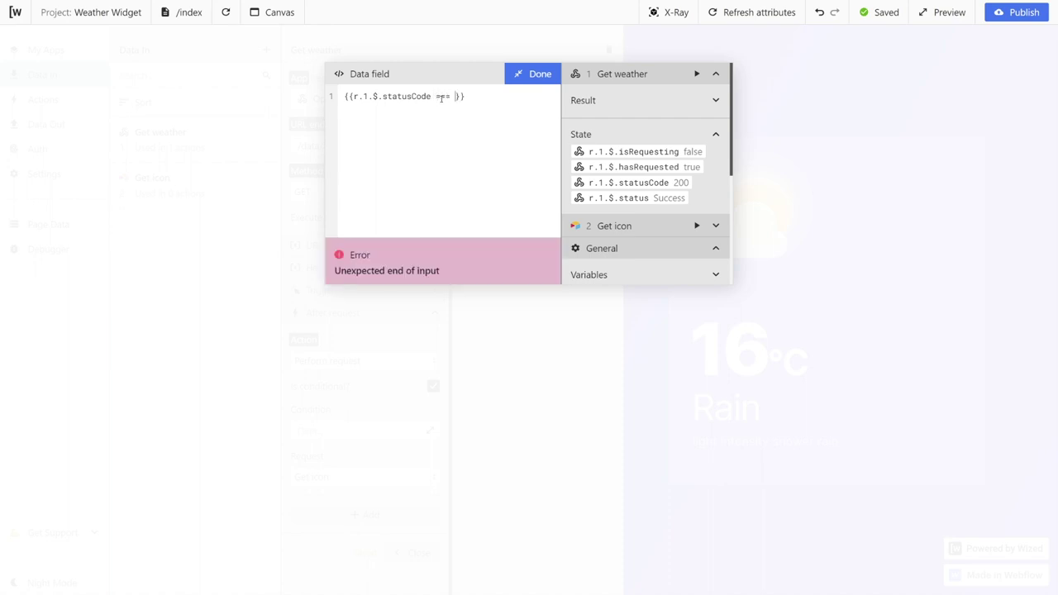
{"action": "type", "text": "200"}
{"action": "left_click_drag", "start_coordinate": [352, 96], "coordinate": [471, 96]}
{"action": "left_click", "coordinate": [471, 96]}
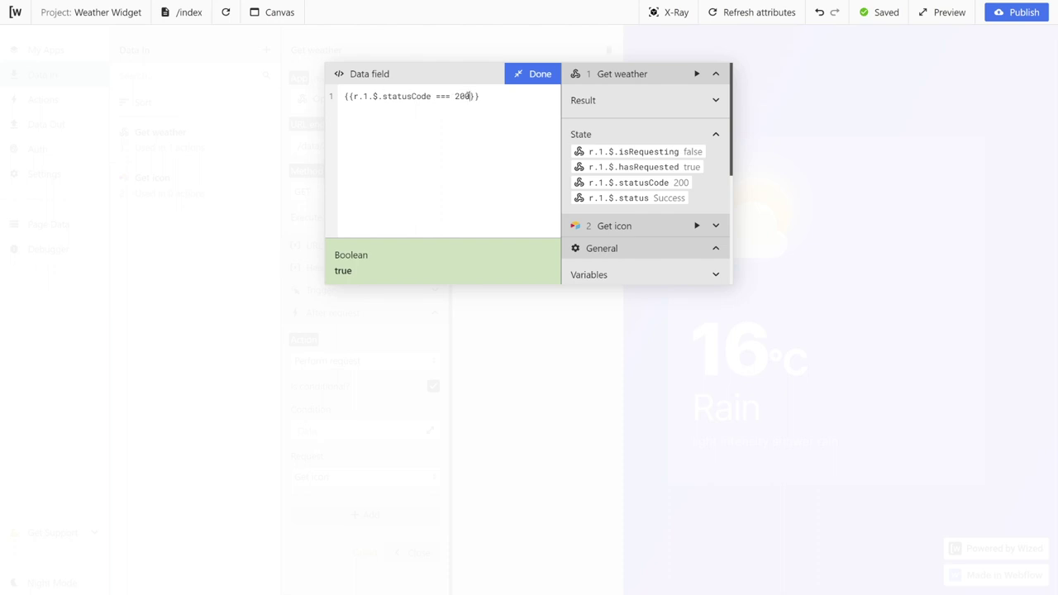
{"action": "left_click", "coordinate": [539, 74]}
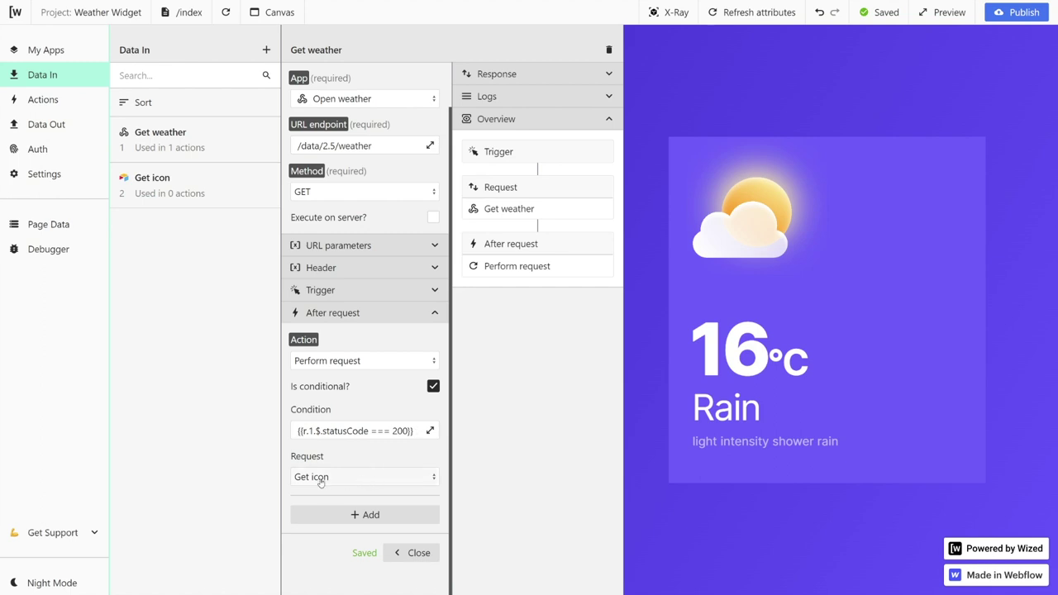
{"action": "left_click", "coordinate": [424, 558]}
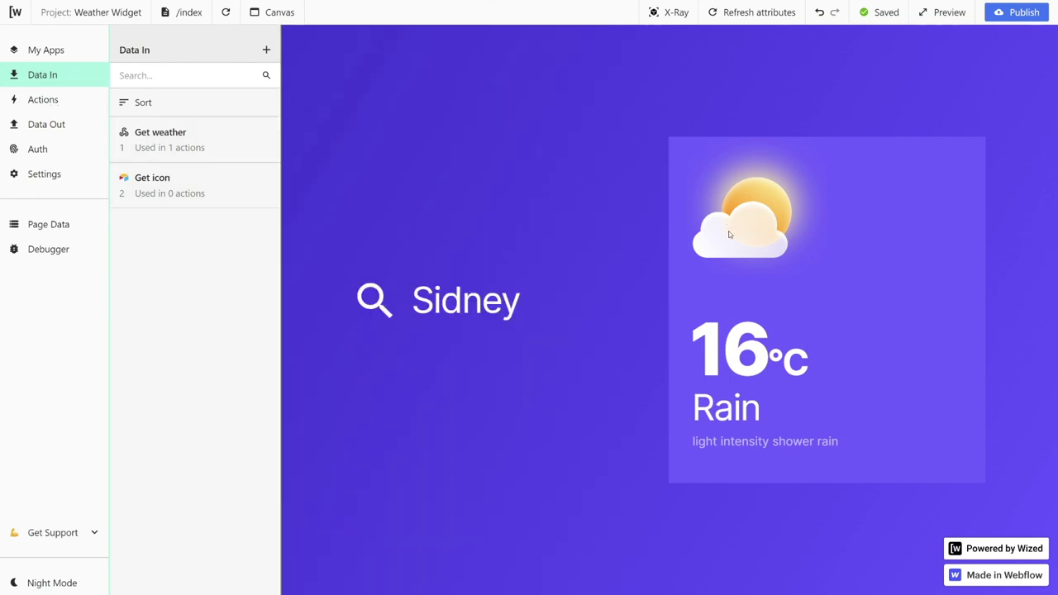
Step: Create an action named Display icon and apply it to the weatherImage attribute
{"action": "left_click", "coordinate": [58, 100]}
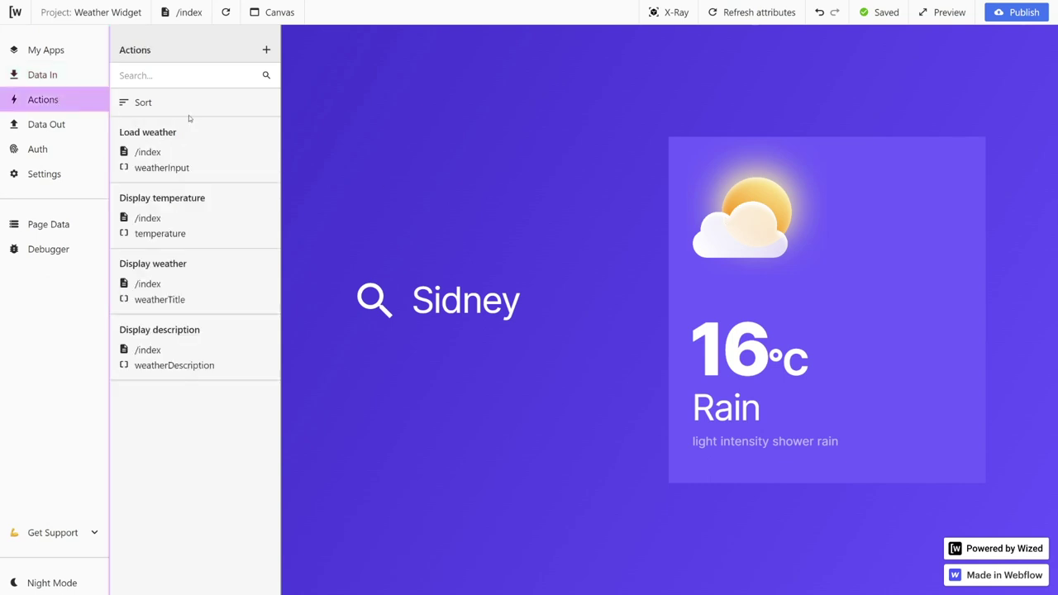
{"action": "left_click", "coordinate": [266, 50]}
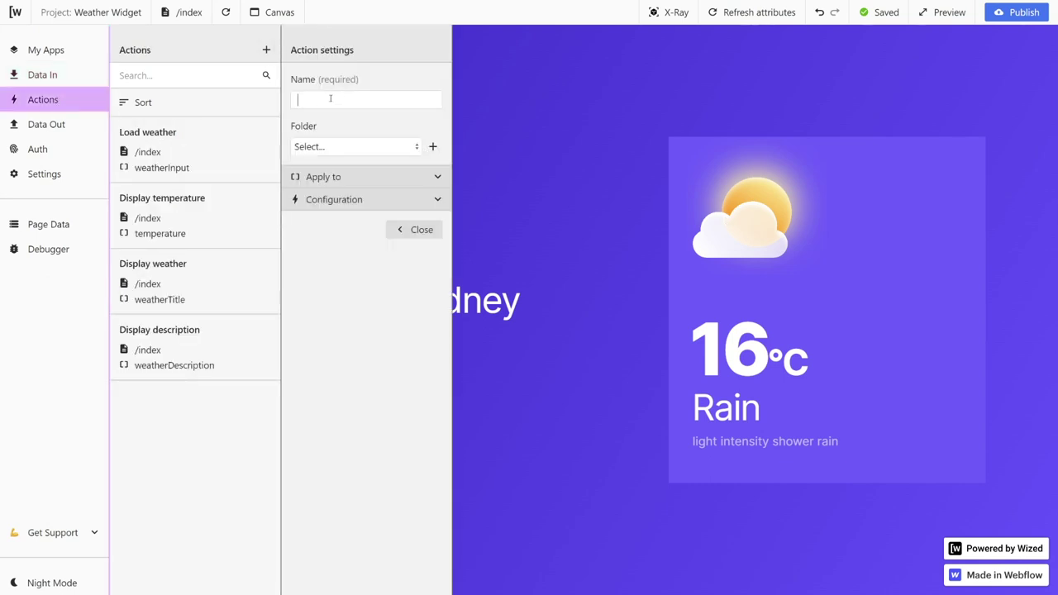
{"action": "type", "text": "Display icon"}
{"action": "left_click", "coordinate": [364, 176]}
{"action": "left_click", "coordinate": [367, 205]}
{"action": "left_click", "coordinate": [381, 224]}
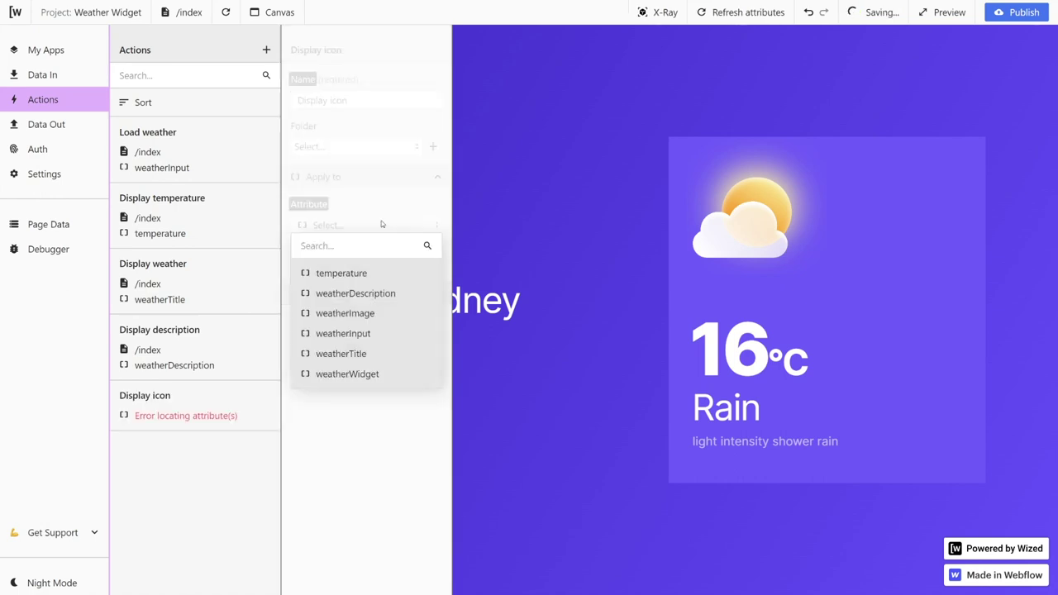
{"action": "left_click", "coordinate": [364, 313]}
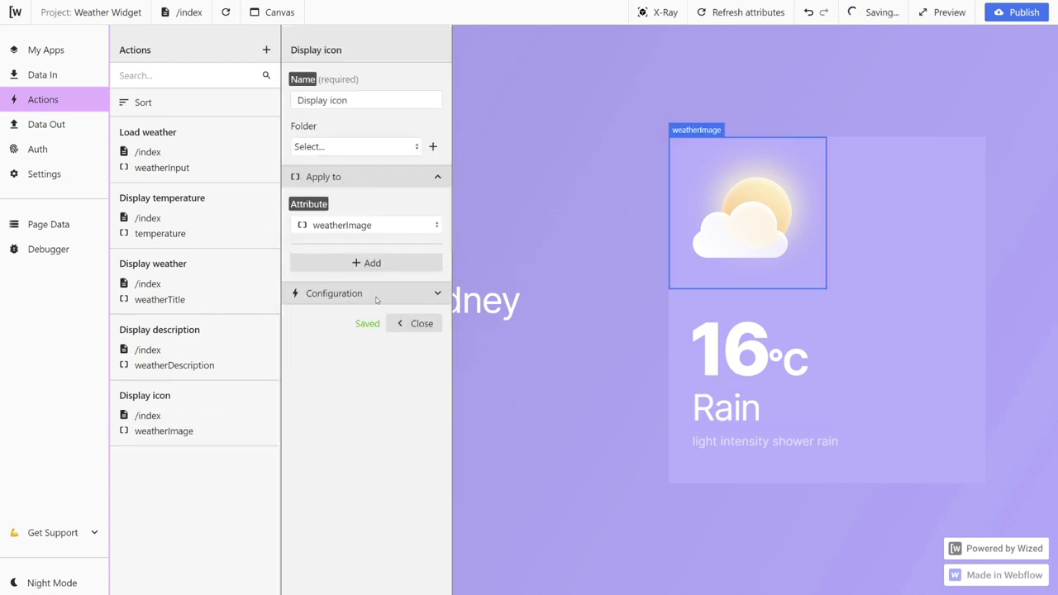
Step: Add a Set HTML attribute configuration to the Display icon action with src as its key
{"action": "left_click", "coordinate": [408, 299]}
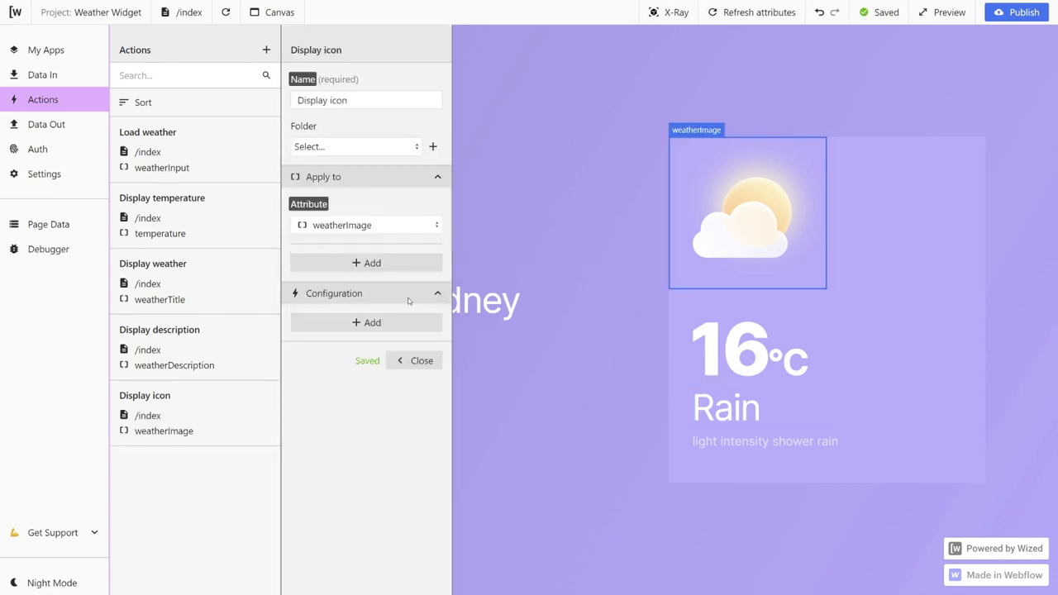
{"action": "left_click", "coordinate": [370, 323]}
{"action": "left_click", "coordinate": [351, 342]}
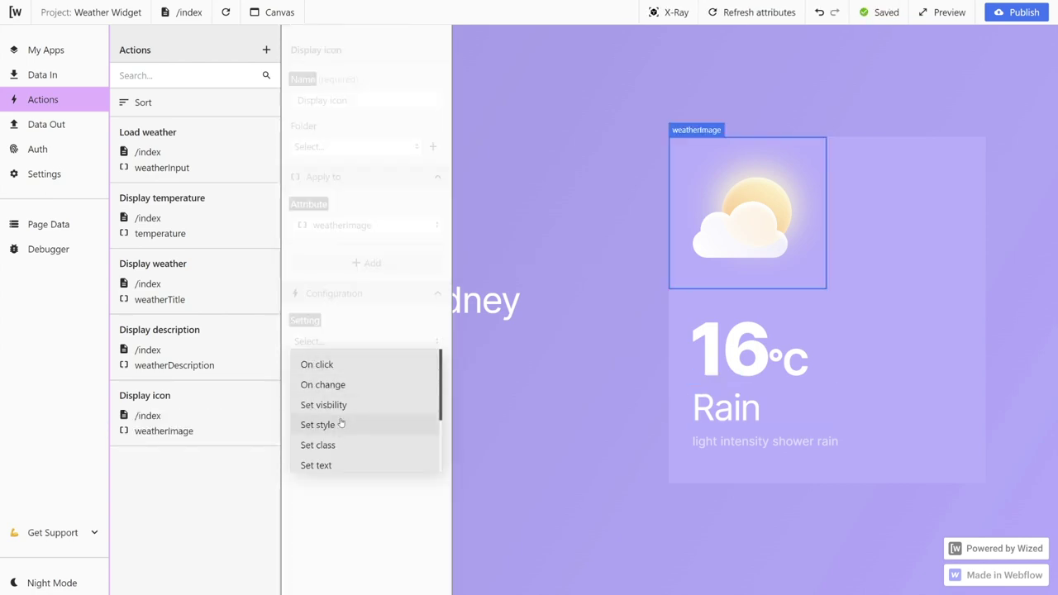
{"action": "scroll", "coordinate": [343, 438], "scroll_direction": "down", "scroll_amount": 3}
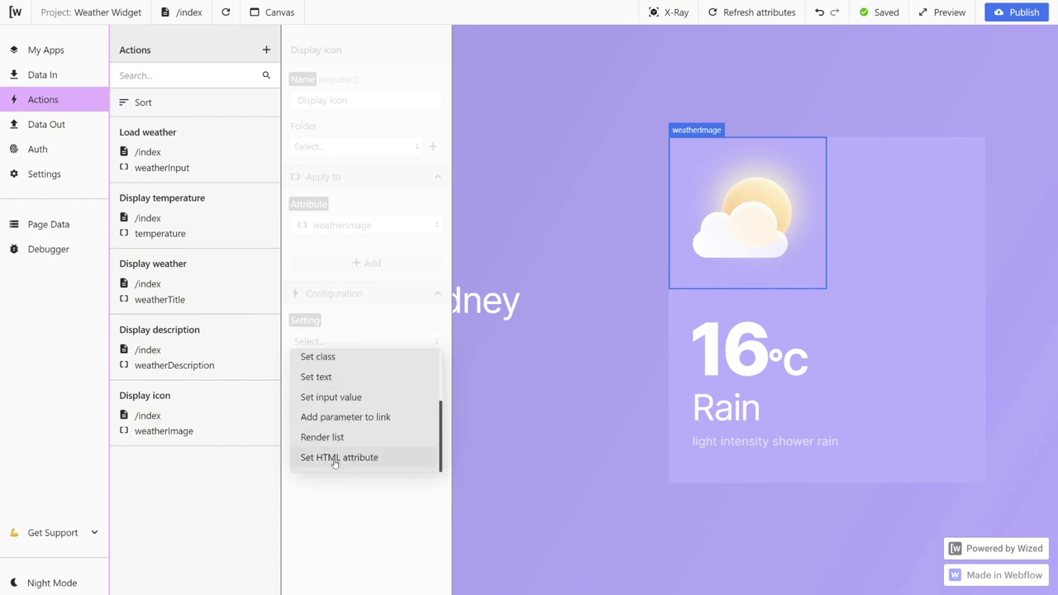
{"action": "left_click", "coordinate": [335, 456]}
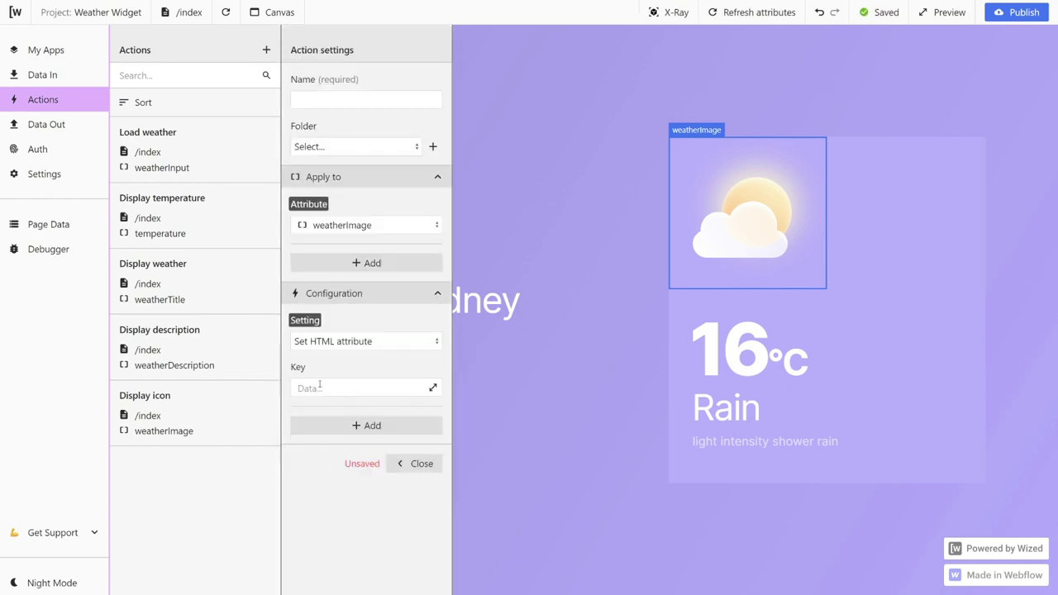
{"action": "left_click", "coordinate": [311, 388]}
{"action": "type", "text": "src"}
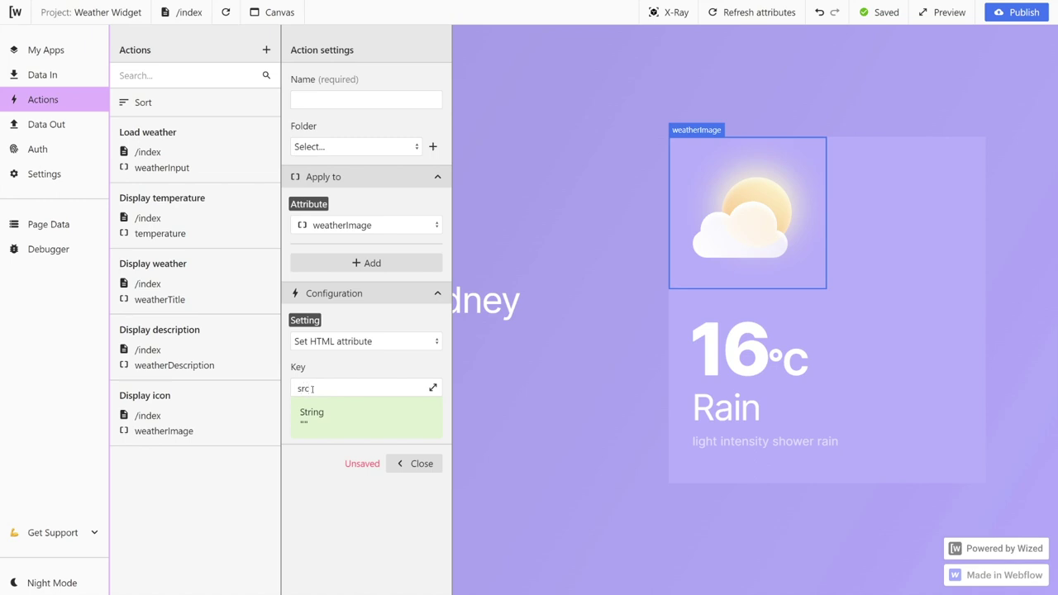
{"action": "left_click", "coordinate": [334, 375]}
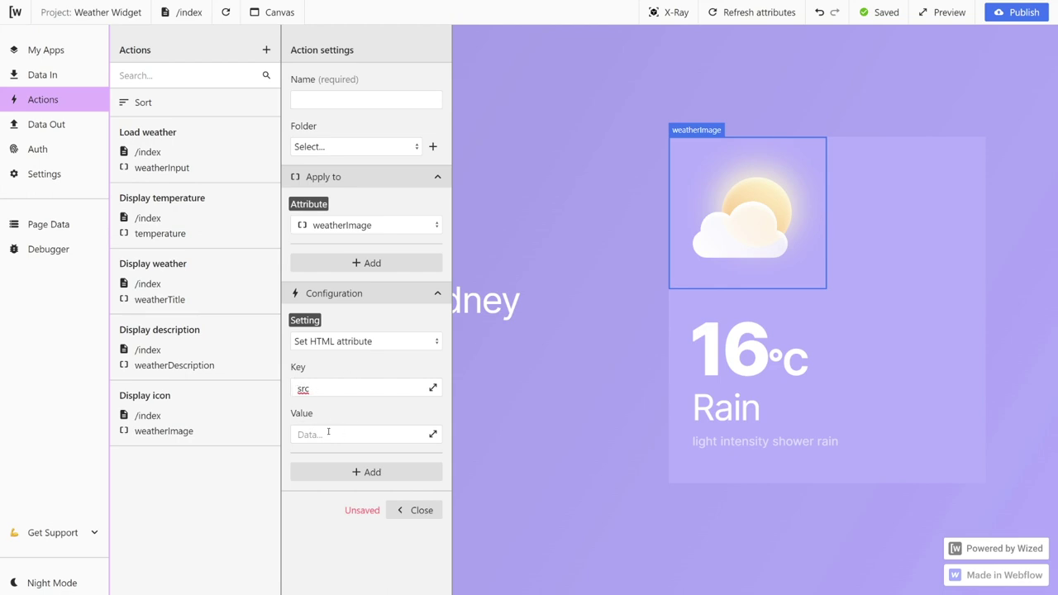
Step: Set the src value to the Get icon attachment URL, {{r.2.d[0].Attachments[0].url}}, and close the Display icon action
{"action": "left_click", "coordinate": [328, 431]}
{"action": "left_click", "coordinate": [432, 434]}
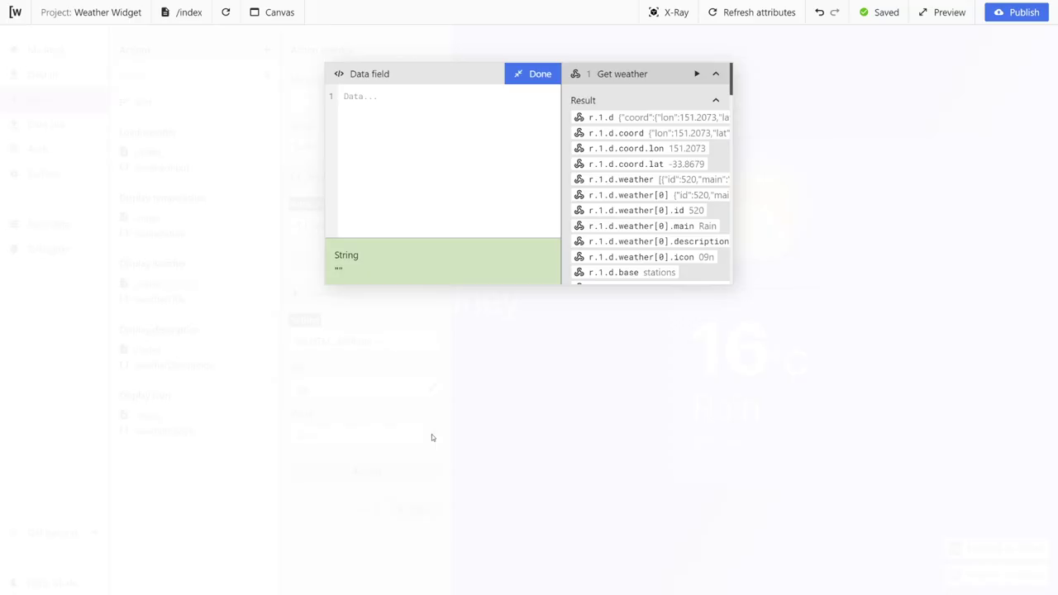
{"action": "left_click", "coordinate": [715, 100]}
{"action": "left_click", "coordinate": [716, 74]}
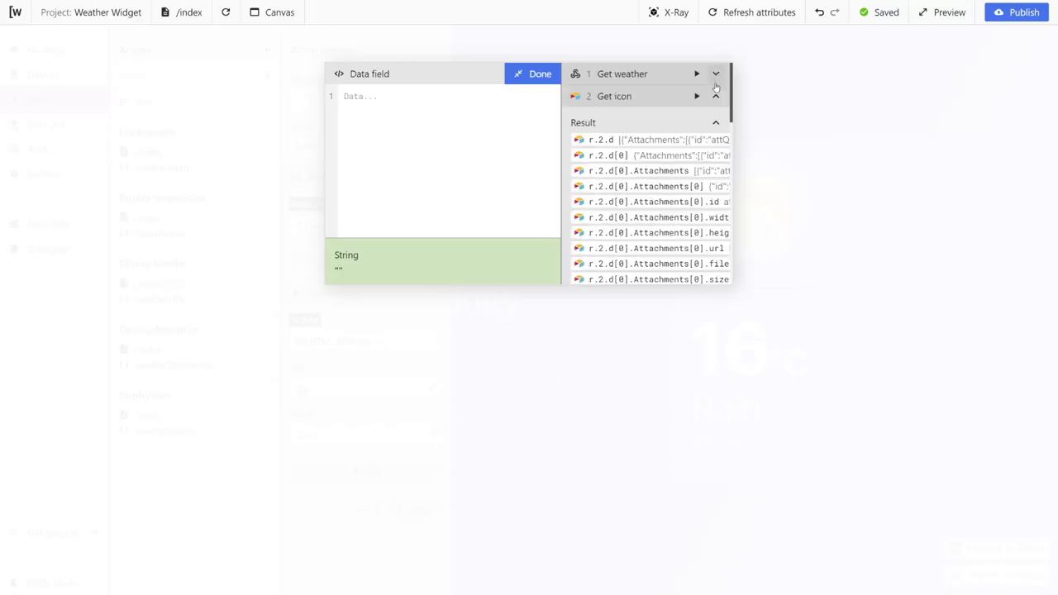
{"action": "scroll", "coordinate": [653, 141], "scroll_direction": "down", "scroll_amount": 1}
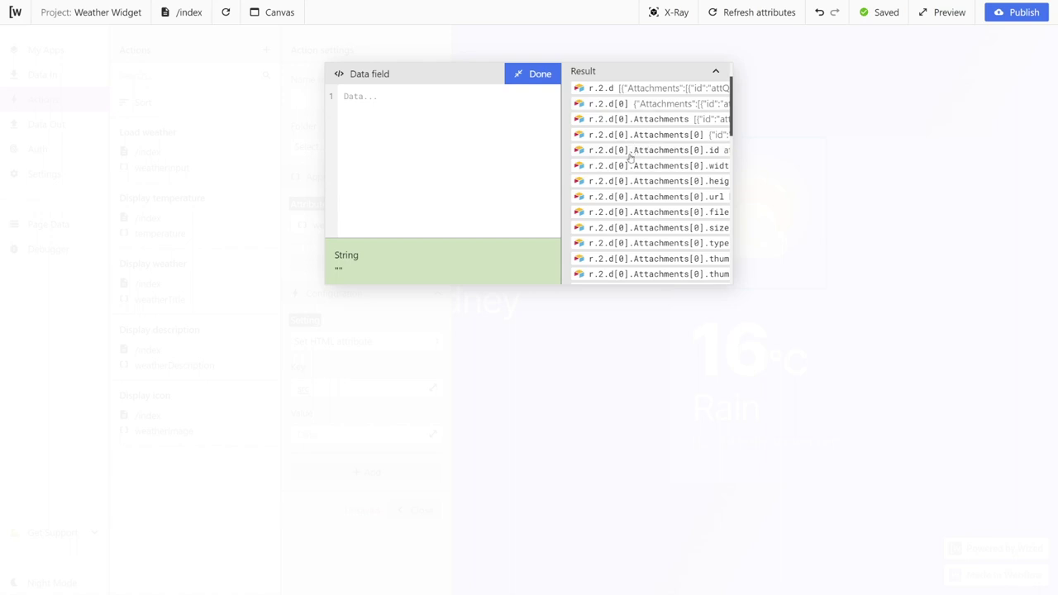
{"action": "left_click", "coordinate": [712, 202]}
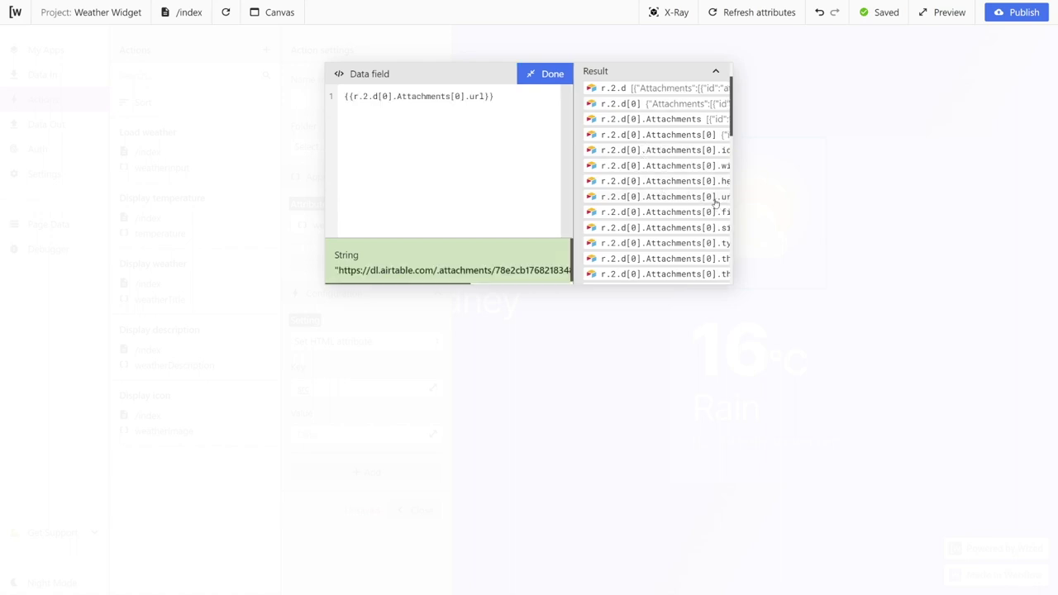
{"action": "left_click", "coordinate": [552, 74]}
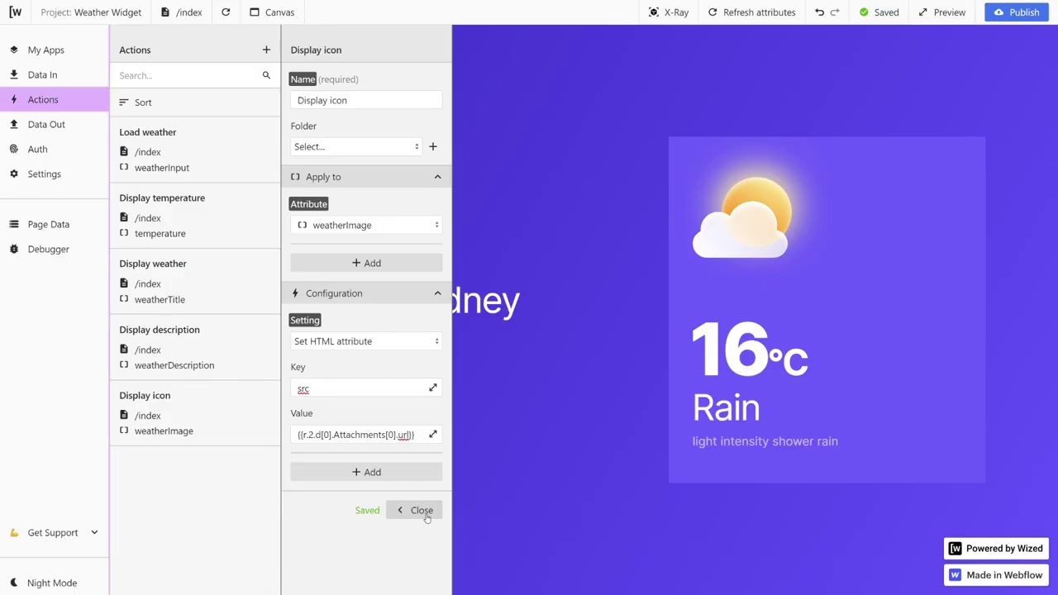
{"action": "left_click", "coordinate": [425, 515]}
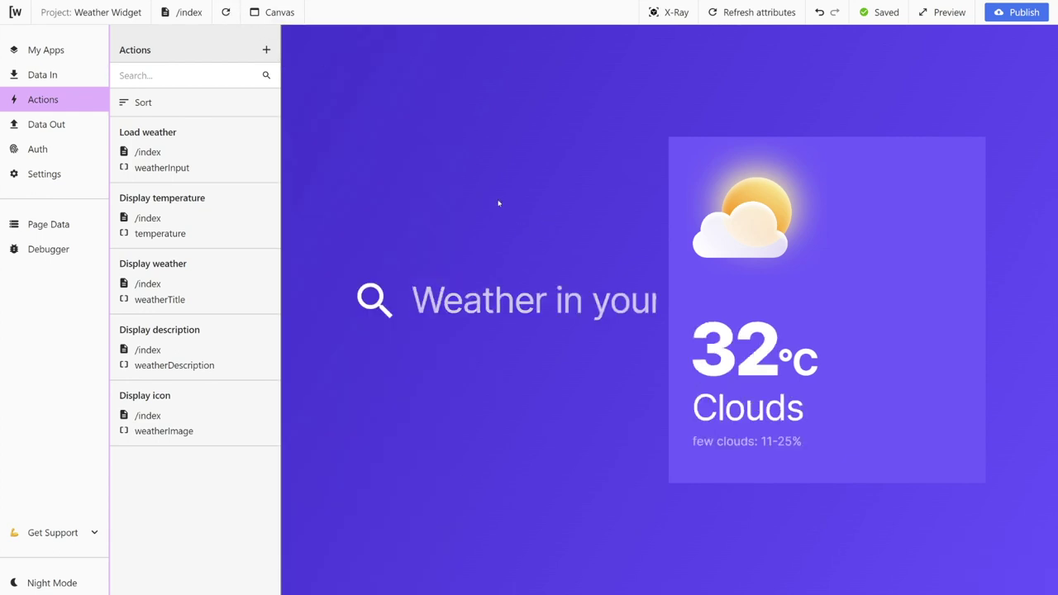
Step: Test the weather widget with the city Lisbon and clear the city input
{"action": "left_click", "coordinate": [463, 300]}
{"action": "type", "text": "Lisbon"}
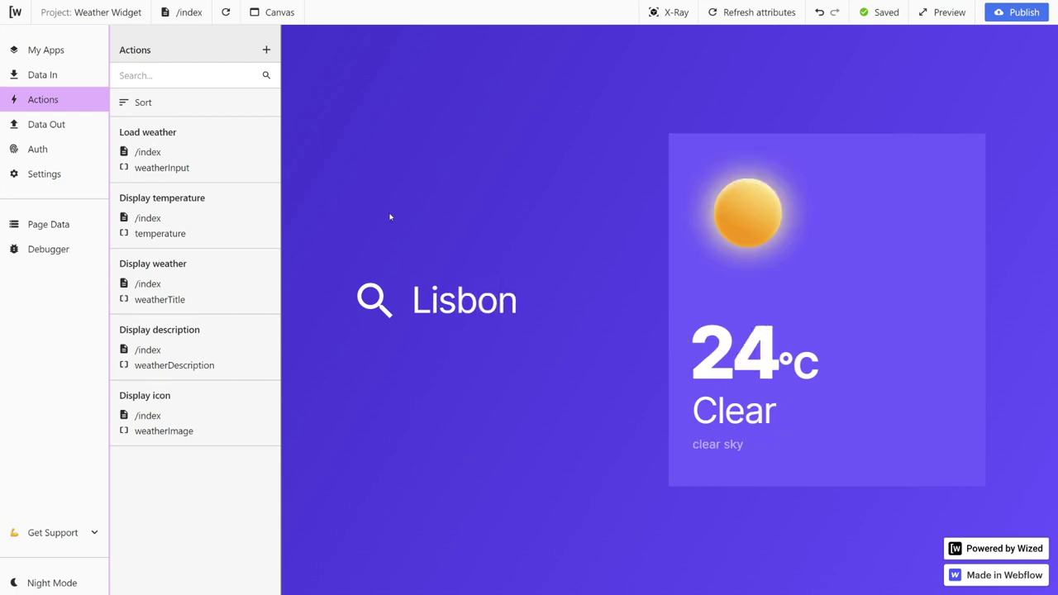
{"action": "double_click", "coordinate": [528, 299]}
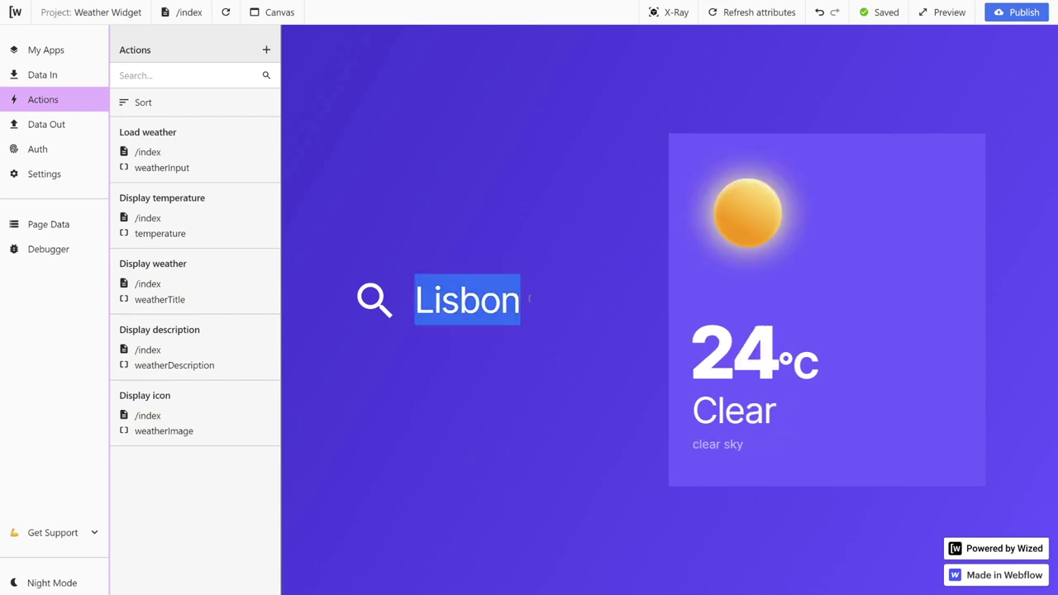
{"action": "key", "text": "BackSpace"}
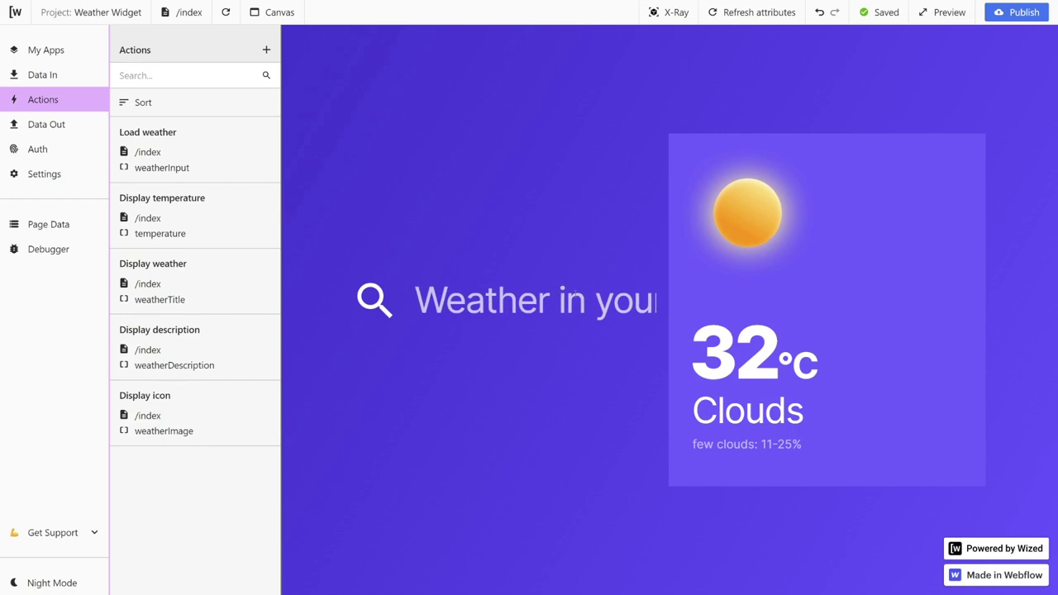
Step: Create an action named Show/Hide weather and apply it to the weatherWidget attribute
{"action": "left_click", "coordinate": [267, 50]}
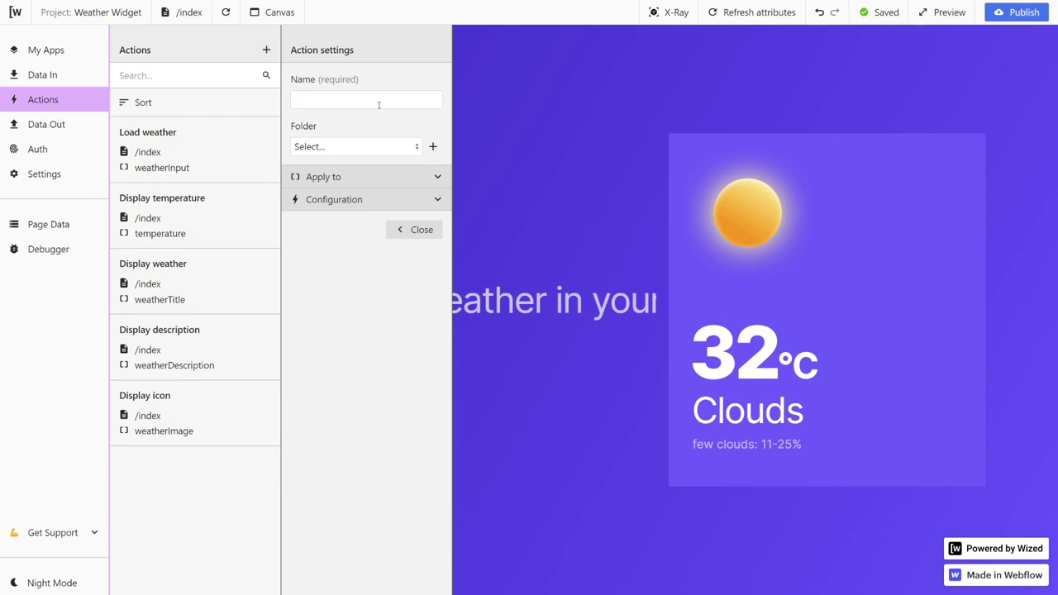
{"action": "type", "text": "Show/Hide weather"}
{"action": "left_click", "coordinate": [437, 176]}
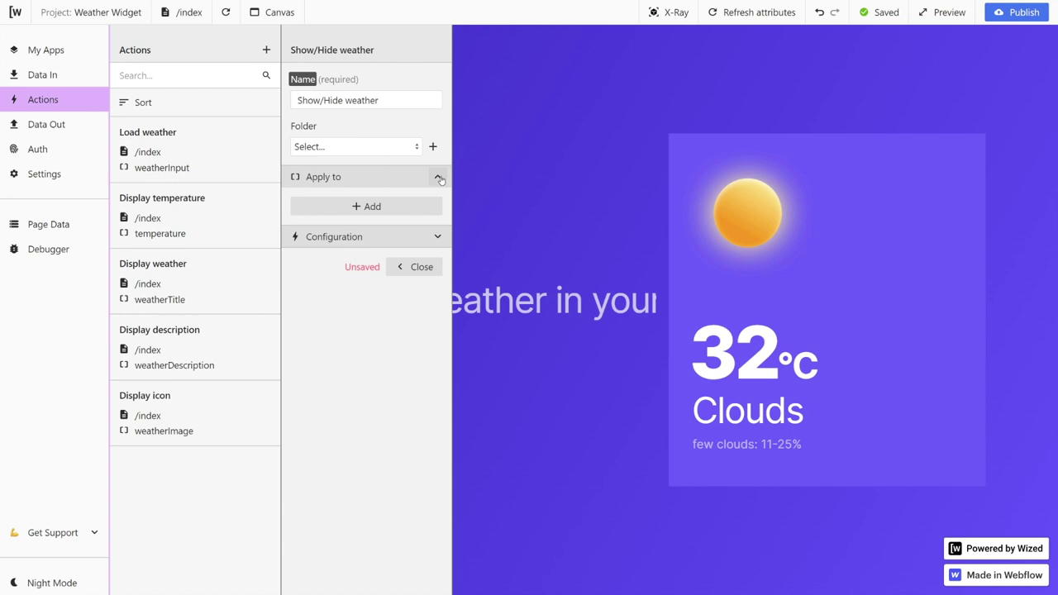
{"action": "left_click", "coordinate": [376, 225]}
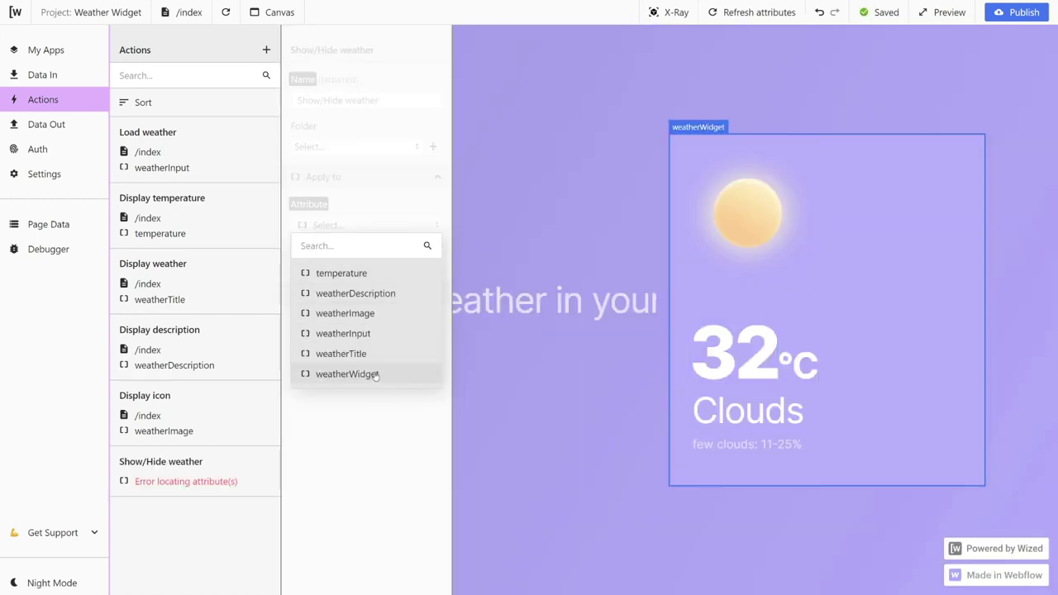
{"action": "left_click", "coordinate": [376, 374]}
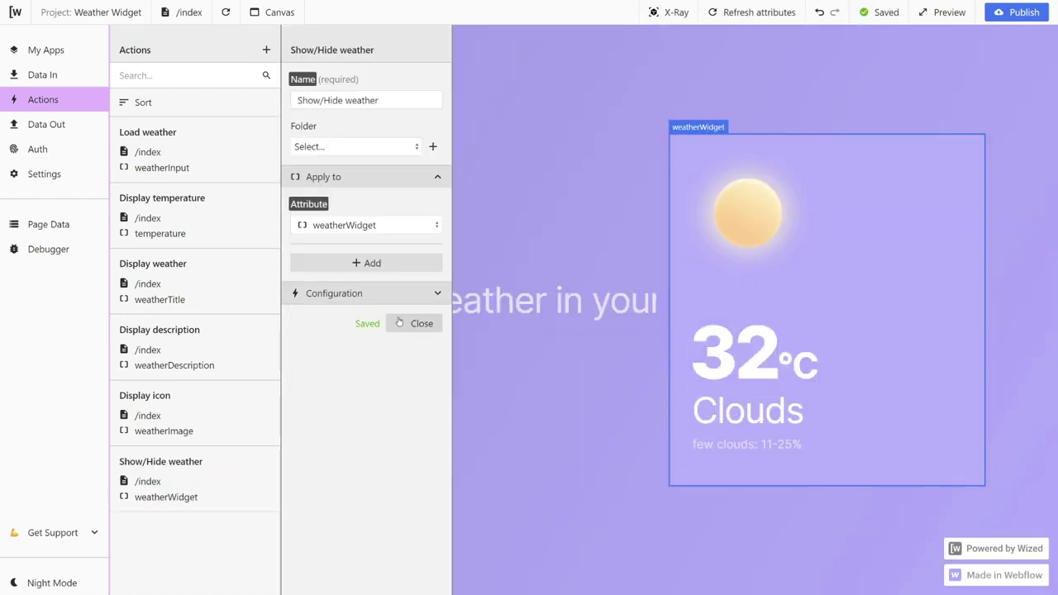
Step: Add a Set visbility configuration to the Show/Hide weather action
{"action": "left_click", "coordinate": [436, 295]}
{"action": "left_click", "coordinate": [389, 323]}
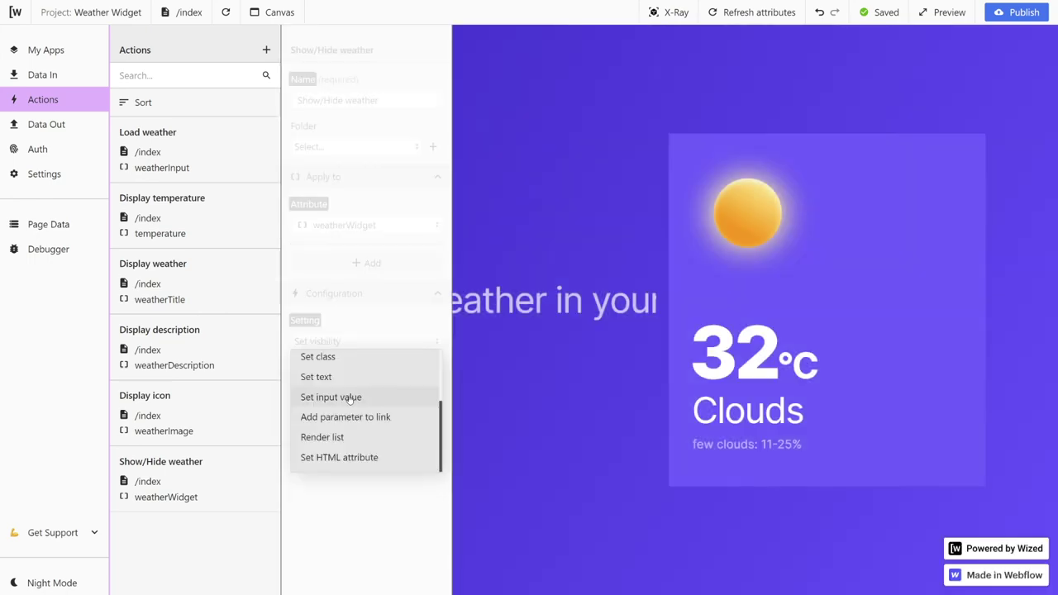
{"action": "scroll", "coordinate": [351, 401], "scroll_direction": "down", "scroll_amount": 2}
{"action": "scroll", "coordinate": [351, 405], "scroll_direction": "up", "scroll_amount": 2}
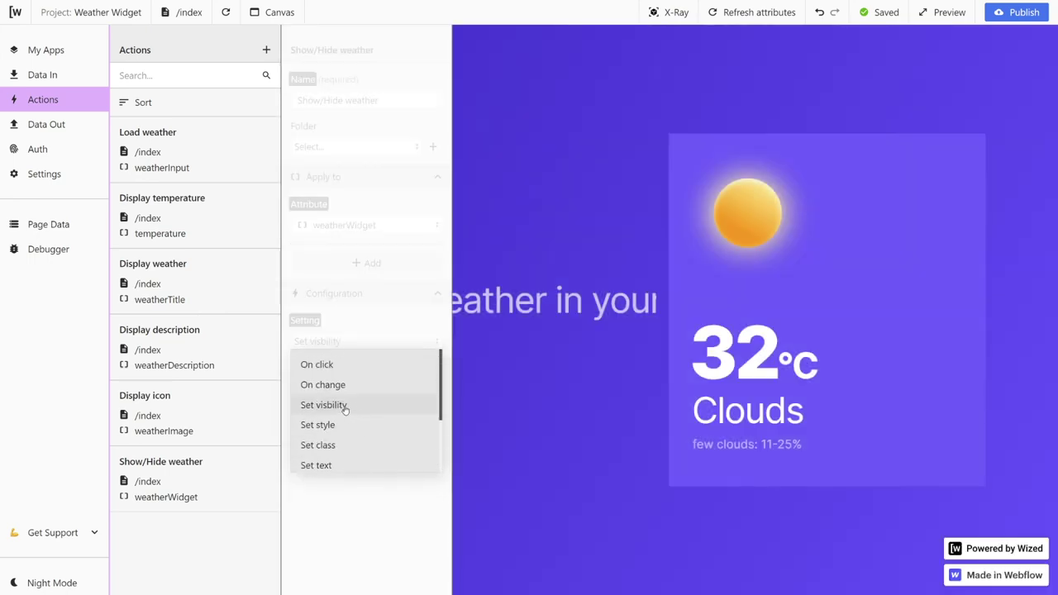
{"action": "left_click", "coordinate": [349, 405]}
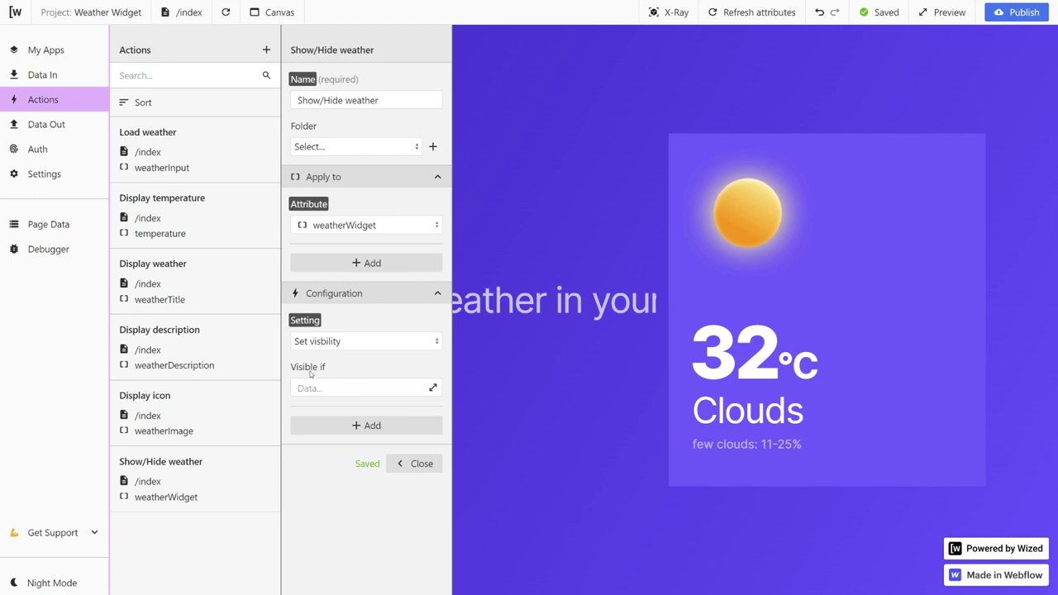
Step: Set the Visible if condition to {{r.1.$.hasRequested && !r.1.$.isRequesting}} using the Get weather request states
{"action": "left_click", "coordinate": [432, 388]}
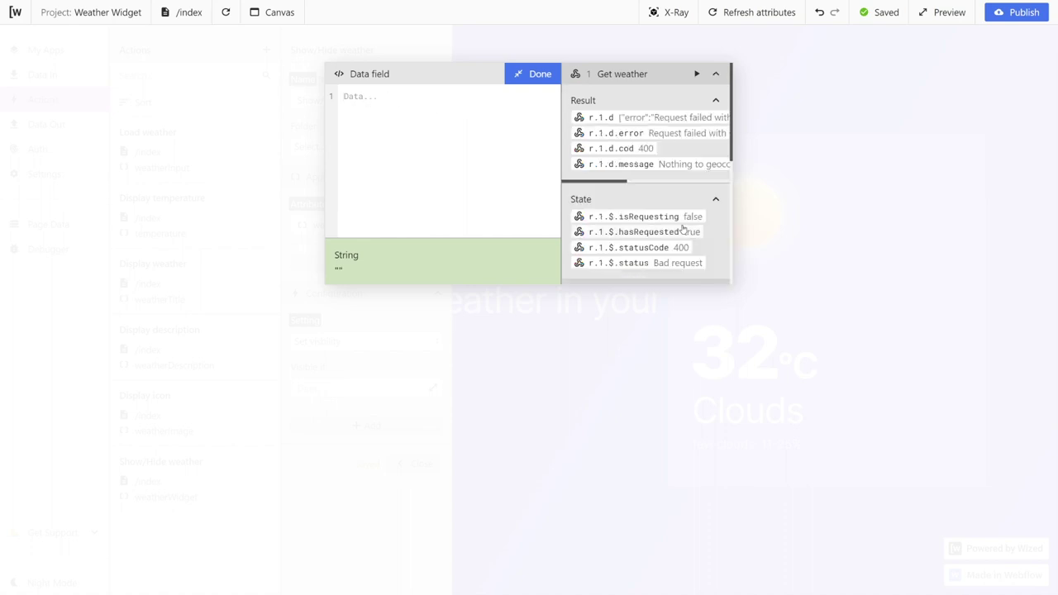
{"action": "left_click", "coordinate": [634, 234]}
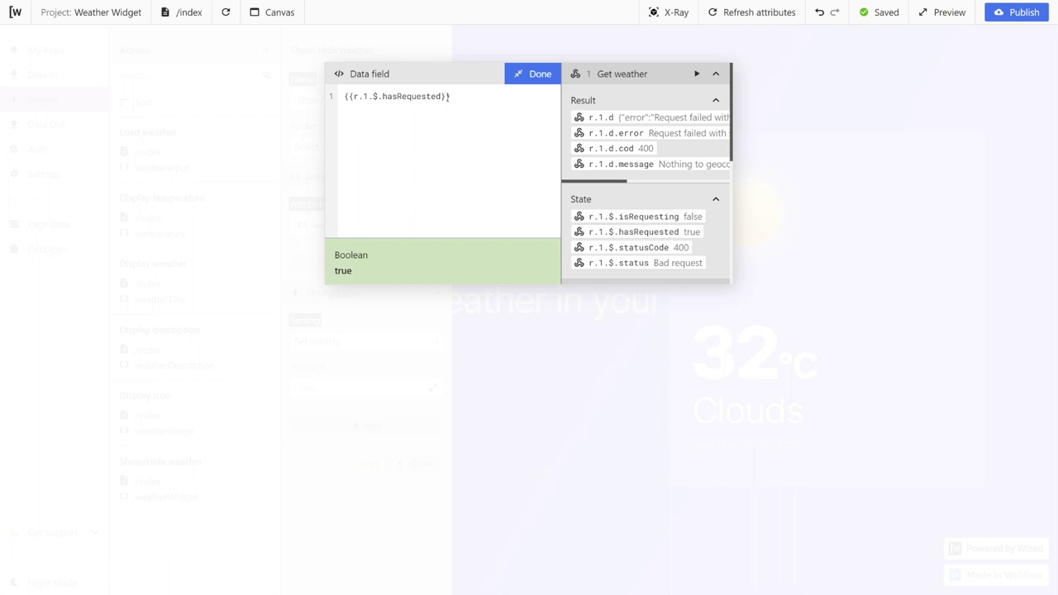
{"action": "type", "text": "&&"}
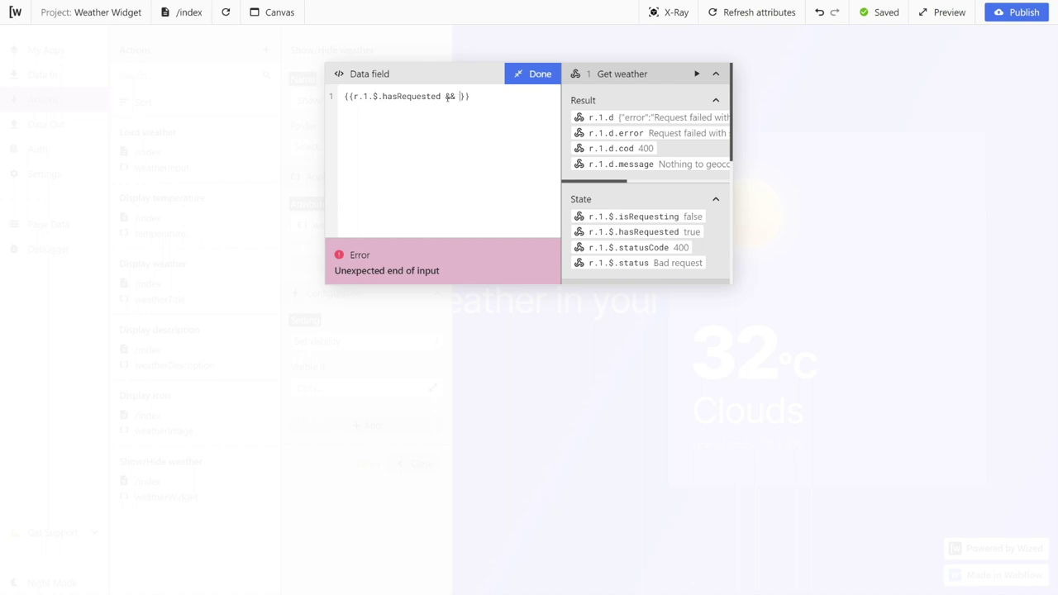
{"action": "left_click", "coordinate": [636, 216]}
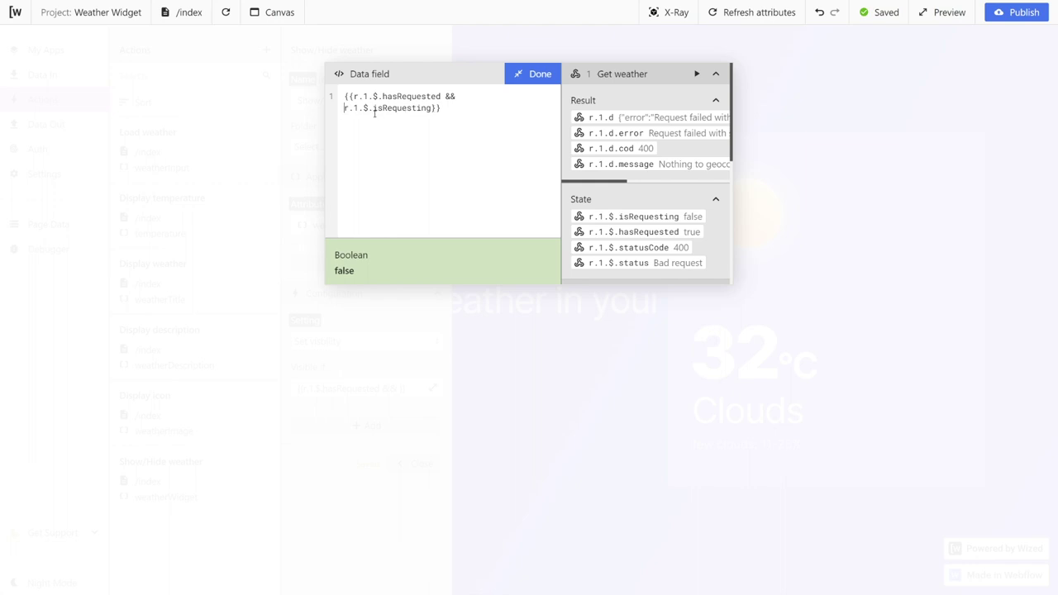
{"action": "type", "text": "!"}
{"action": "left_click_drag", "start_coordinate": [346, 107], "coordinate": [436, 108]}
{"action": "left_click", "coordinate": [393, 98]}
{"action": "left_click_drag", "start_coordinate": [356, 97], "coordinate": [443, 97]}
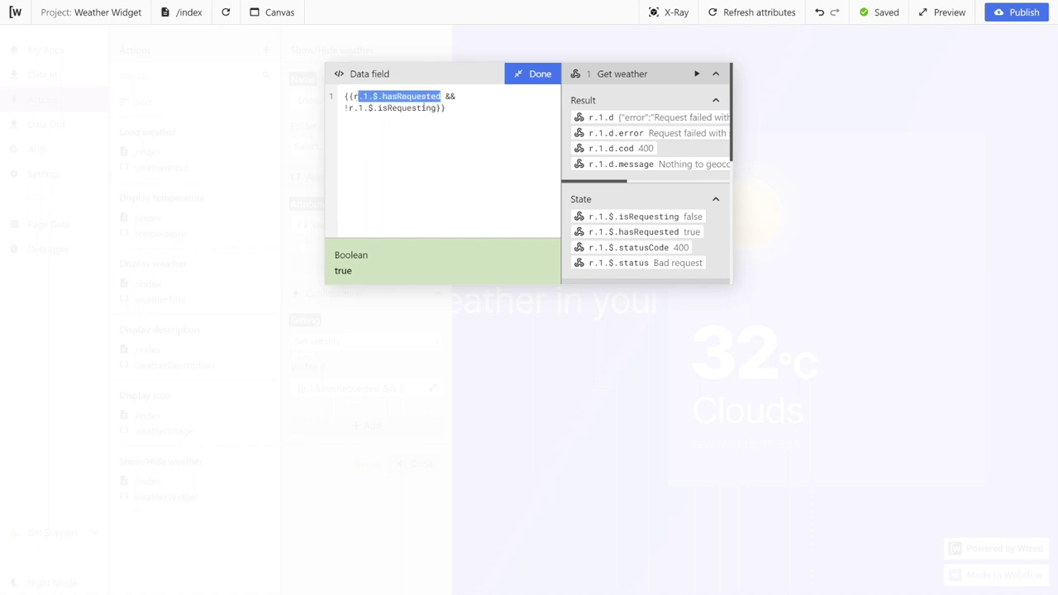
{"action": "left_click_drag", "start_coordinate": [349, 107], "coordinate": [437, 108]}
{"action": "left_click", "coordinate": [436, 108]}
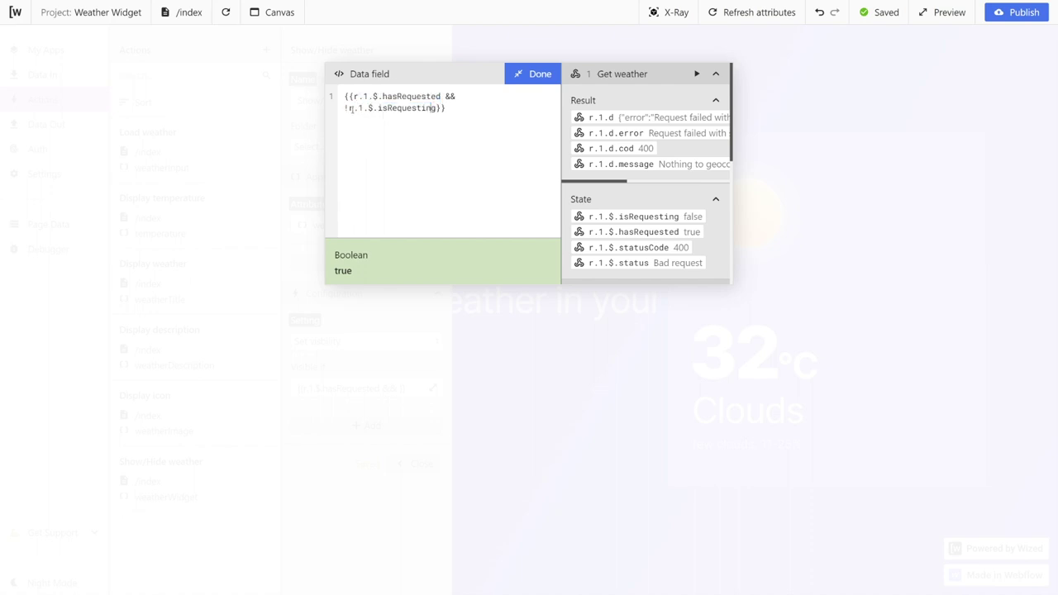
{"action": "left_click_drag", "start_coordinate": [347, 108], "coordinate": [436, 108]}
{"action": "left_click", "coordinate": [437, 108]}
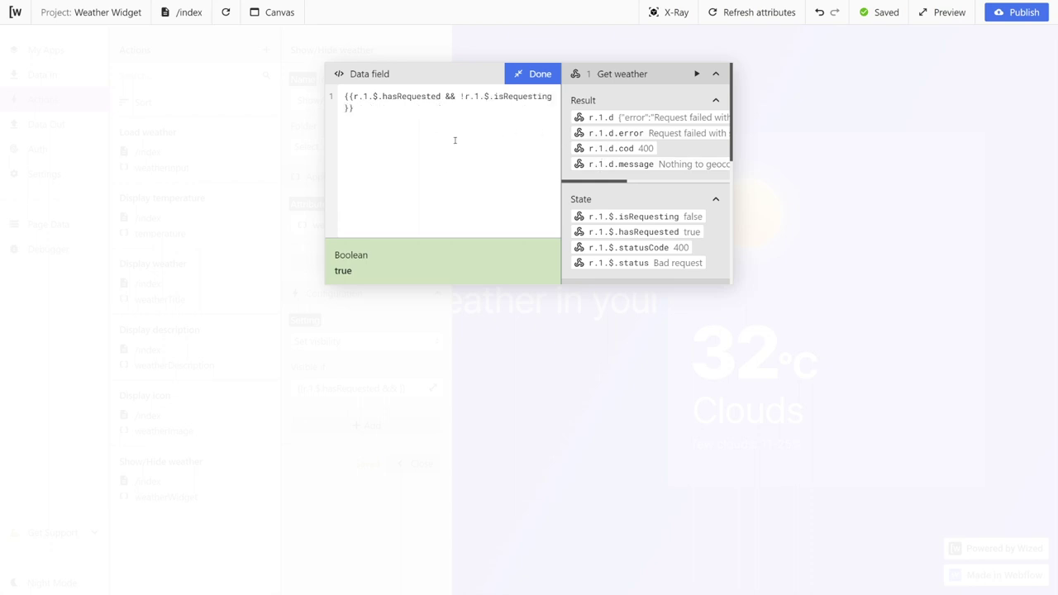
Step: Extend the Visible if condition with && r.1.$.statusCode===200 and review the full expression
{"action": "type", "text": "&&"}
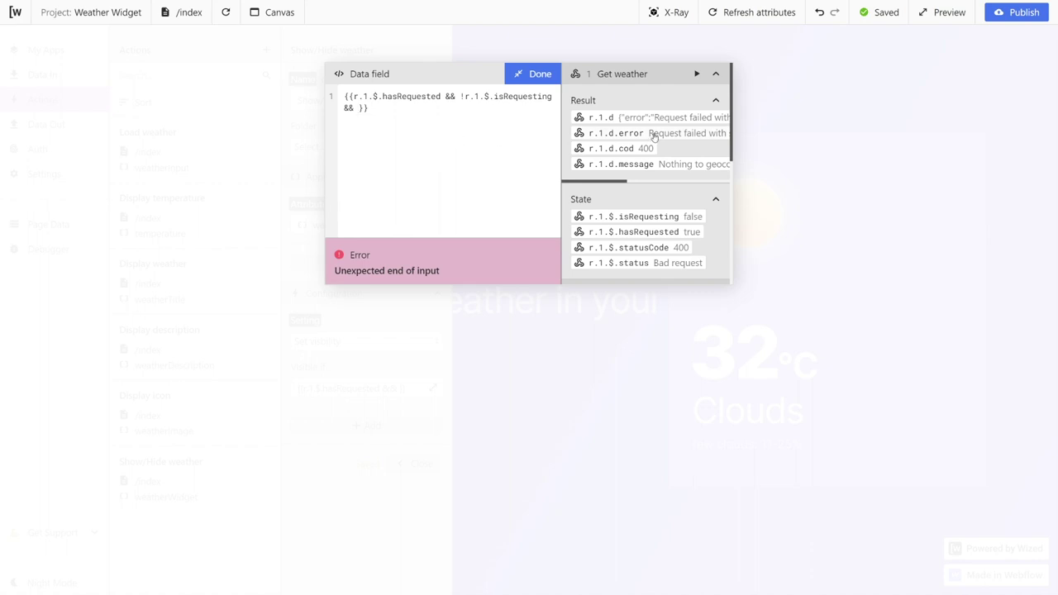
{"action": "left_click", "coordinate": [657, 249]}
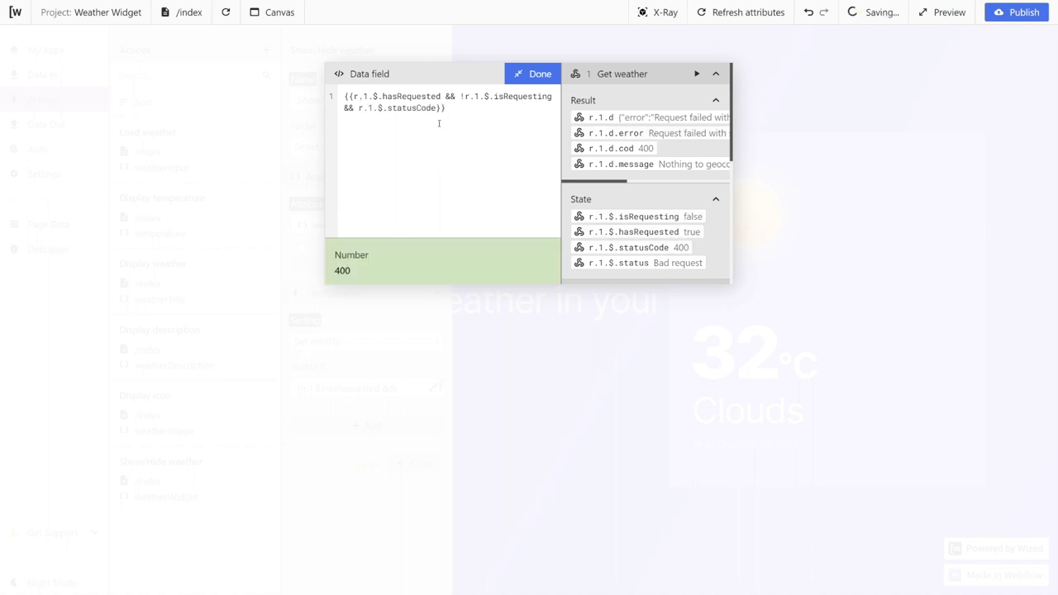
{"action": "type", "text": "==="}
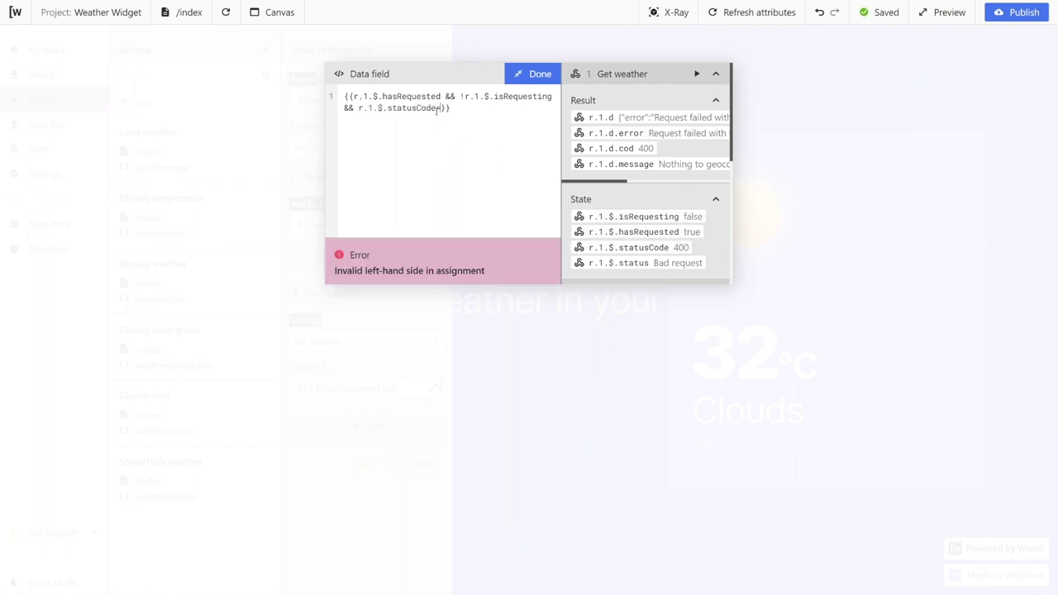
{"action": "type", "text": "200"}
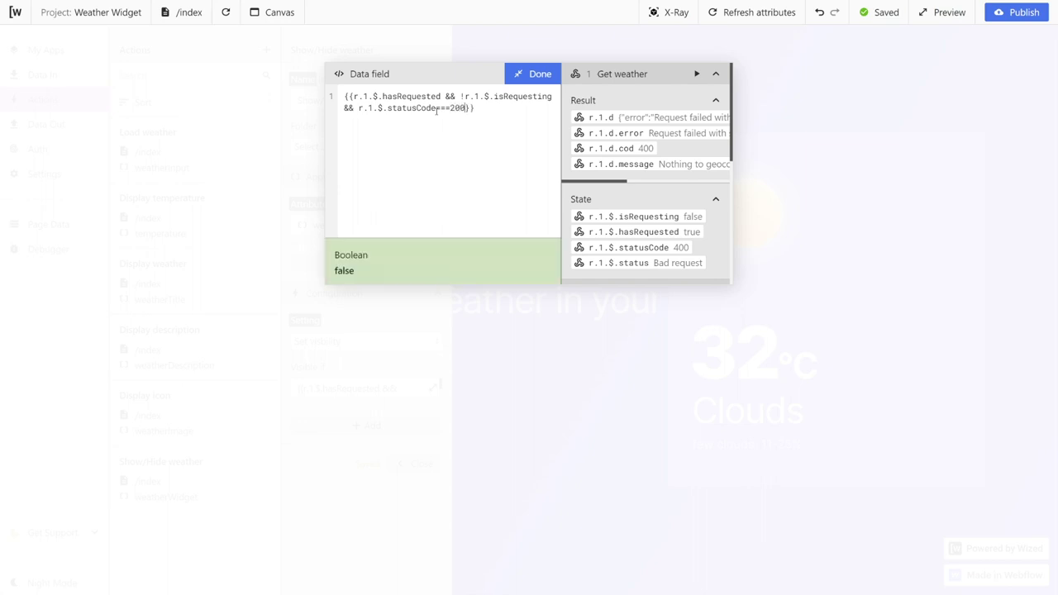
{"action": "left_click", "coordinate": [488, 115]}
{"action": "left_click_drag", "start_coordinate": [465, 108], "coordinate": [354, 96]}
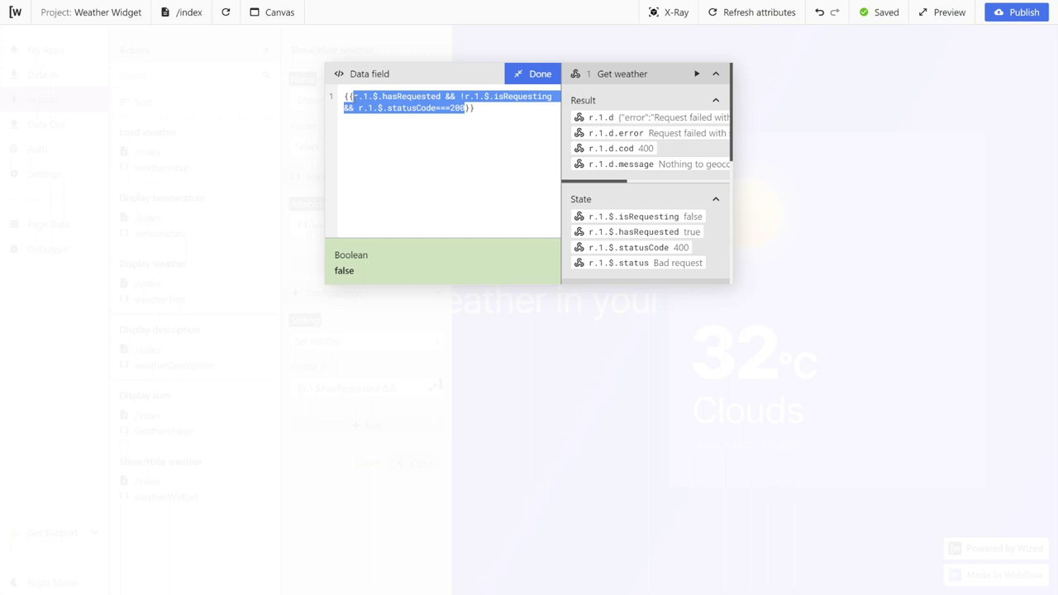
{"action": "left_click_drag", "start_coordinate": [354, 96], "coordinate": [465, 108]}
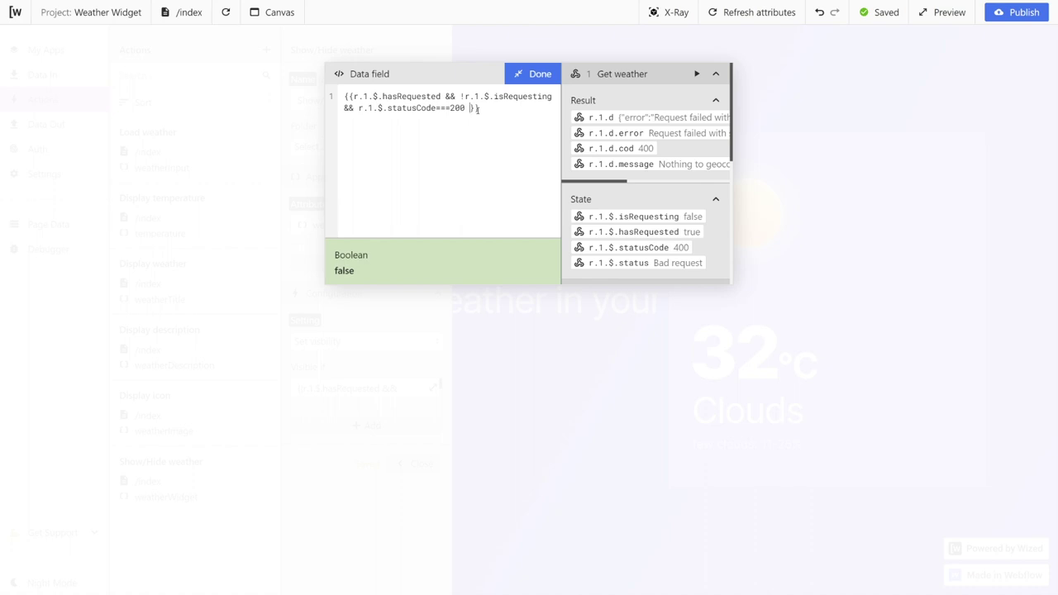
Step: Extend the Visible if condition with && r.2.$.hasRequested from the Get icon request state
{"action": "type", "text": "&&"}
{"action": "scroll", "coordinate": [653, 175], "scroll_direction": "down", "scroll_amount": 4}
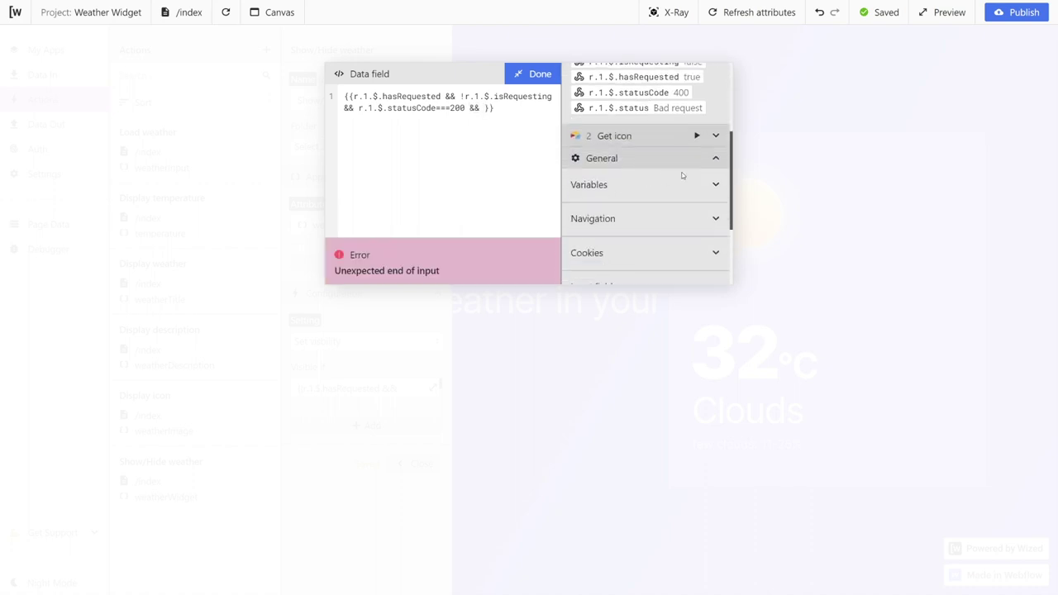
{"action": "scroll", "coordinate": [682, 175], "scroll_direction": "up", "scroll_amount": 1}
{"action": "left_click", "coordinate": [715, 187]}
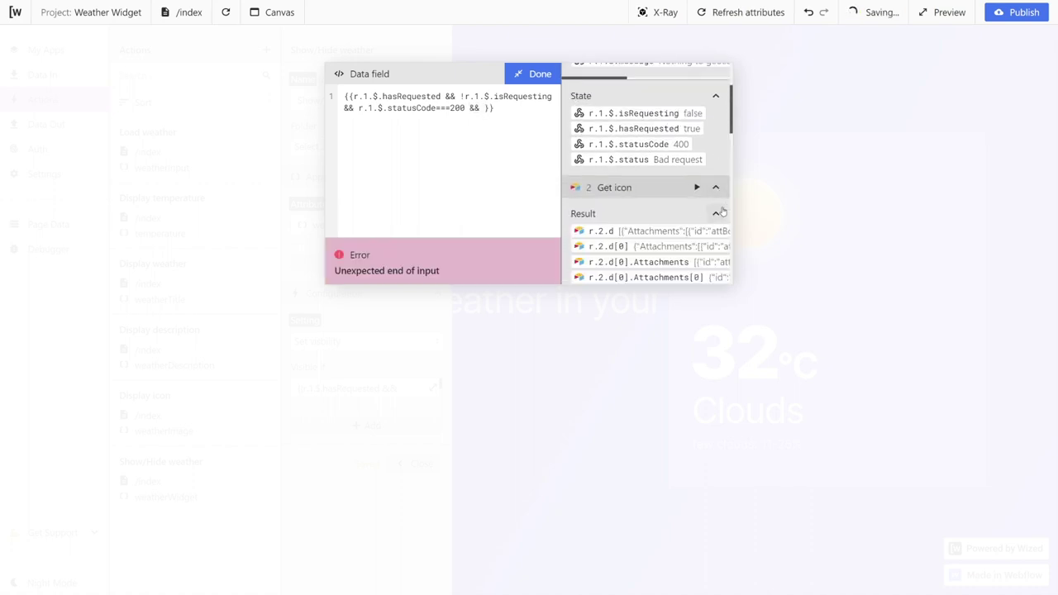
{"action": "left_click", "coordinate": [716, 213]}
{"action": "scroll", "coordinate": [653, 177], "scroll_direction": "down", "scroll_amount": 2}
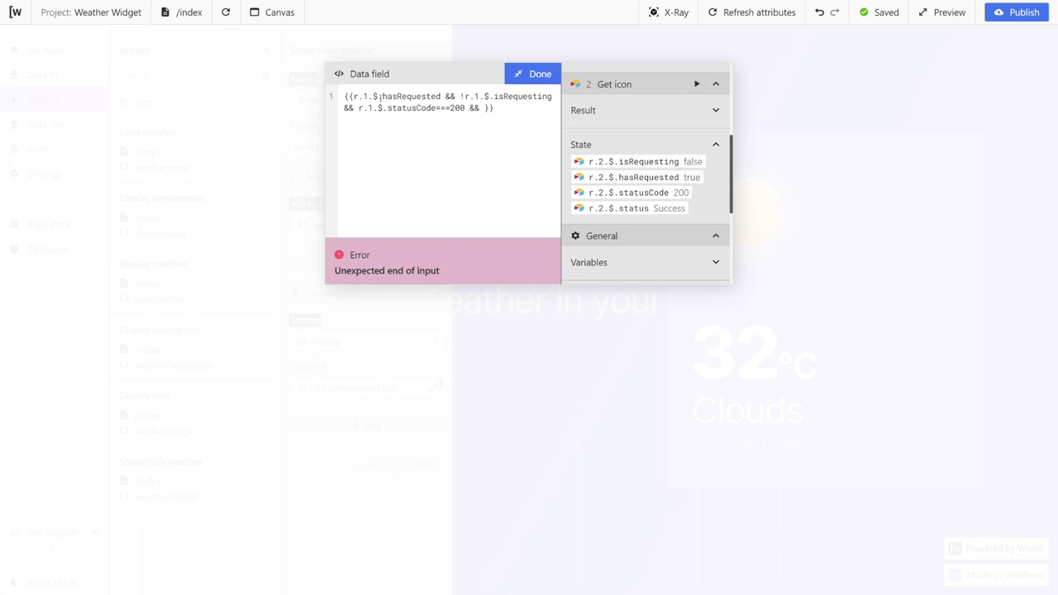
{"action": "left_click", "coordinate": [634, 177]}
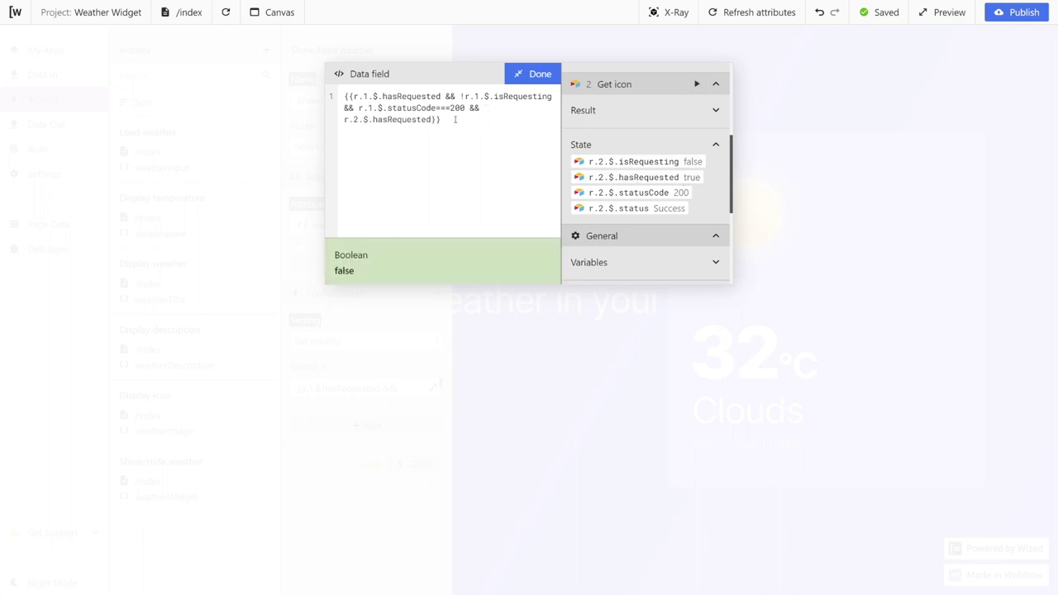
Step: Append && !r.2.$.isRequesting to the condition so the icon request must not be in progress
{"action": "type", "text": "&&"}
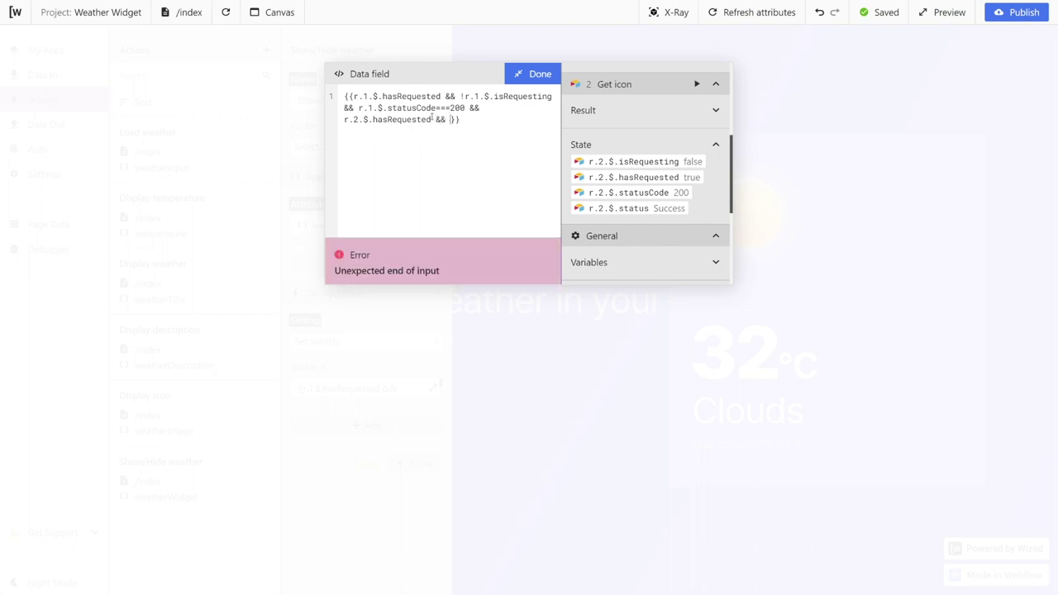
{"action": "left_click", "coordinate": [661, 166]}
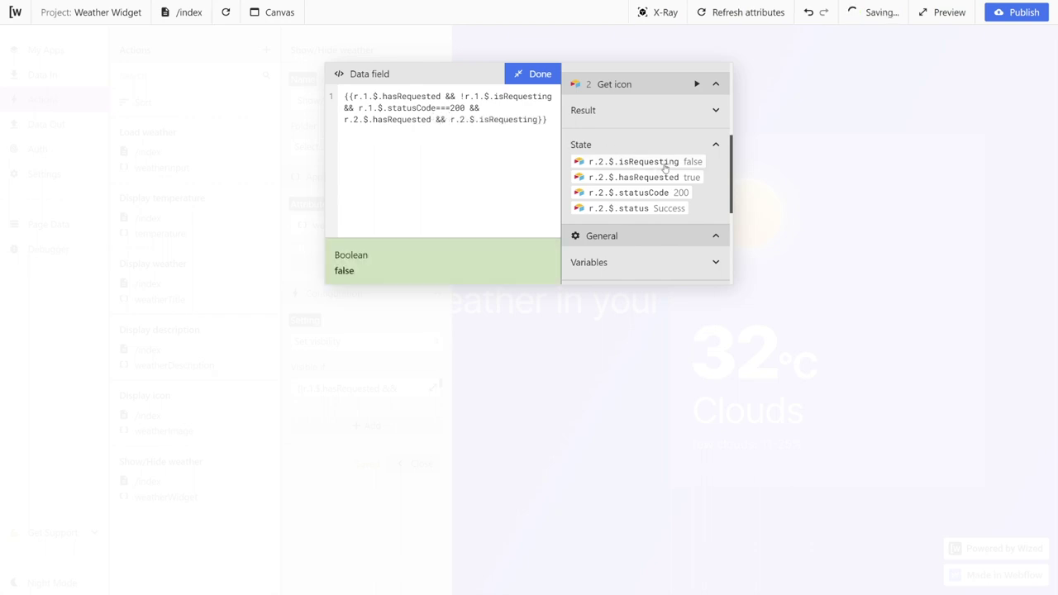
{"action": "left_click", "coordinate": [450, 120]}
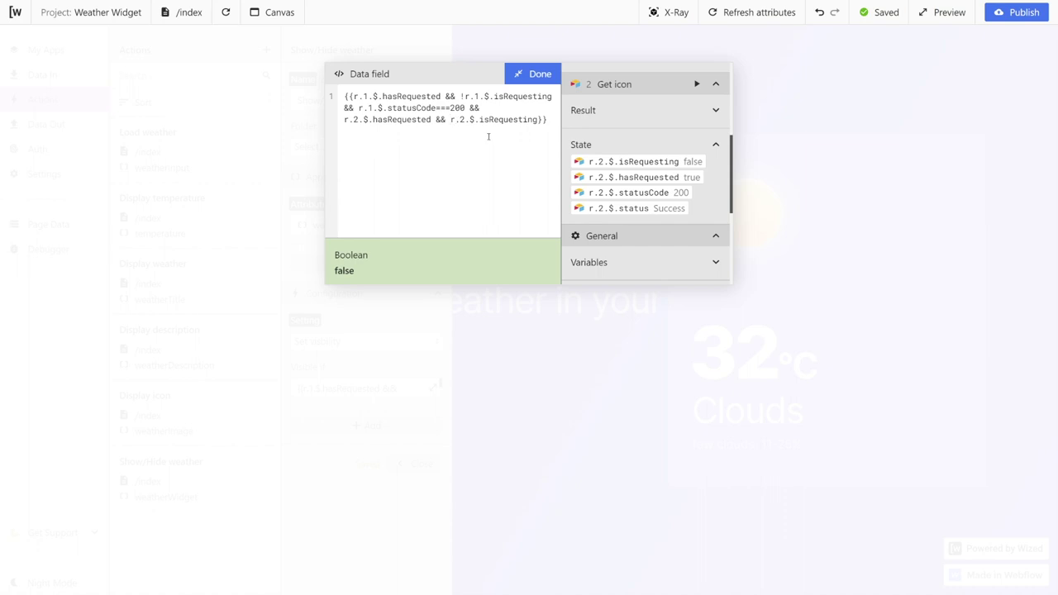
{"action": "type", "text": "!"}
Step: Append && r.2.$.statusCode===200 to the condition, then finish the expression and close the Show/Hide weather action
{"action": "left_click", "coordinate": [542, 121]}
{"action": "type", "text": "&&"}
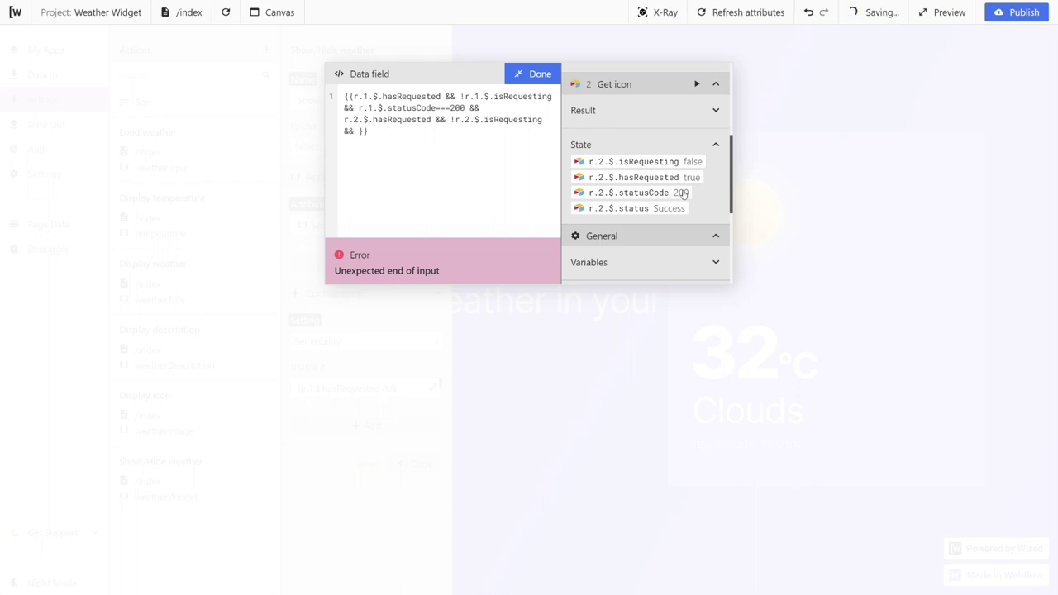
{"action": "left_click", "coordinate": [679, 192]}
{"action": "type", "text": "="}
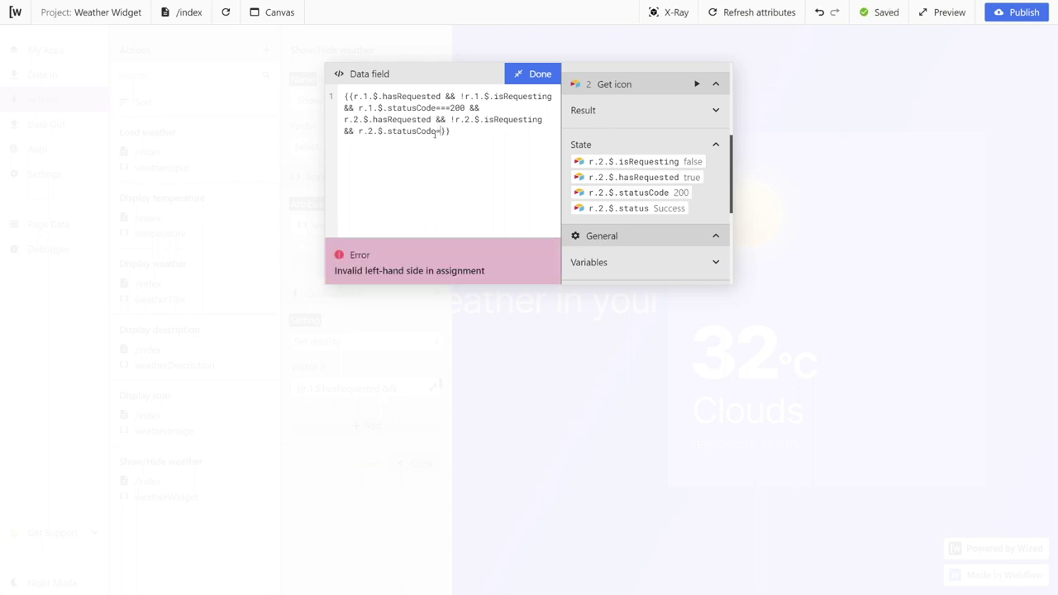
{"action": "type", "text": "==200"}
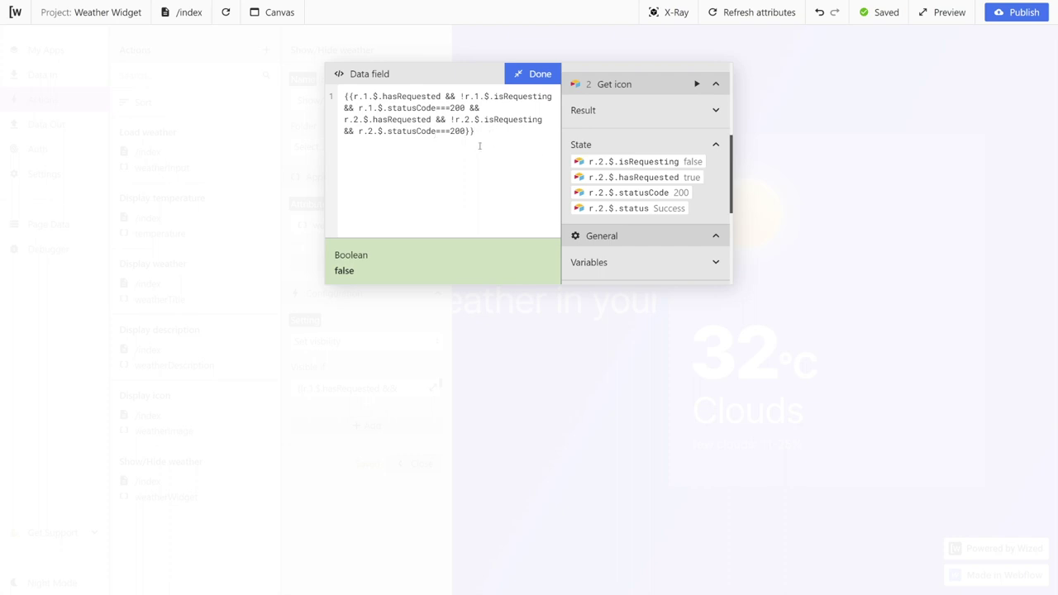
{"action": "key", "text": "ctrl+a"}
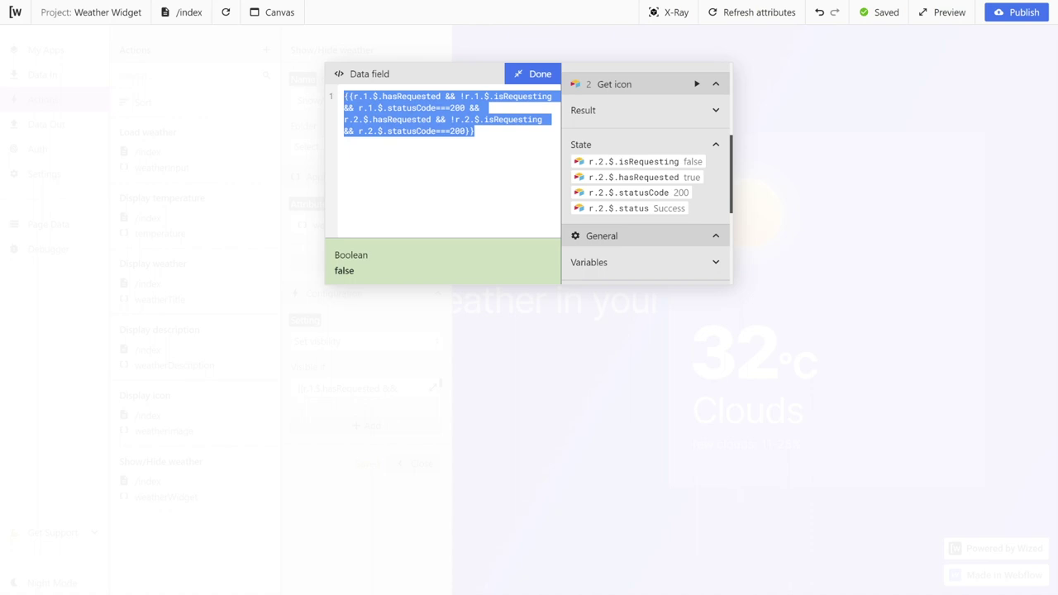
{"action": "left_click", "coordinate": [538, 75]}
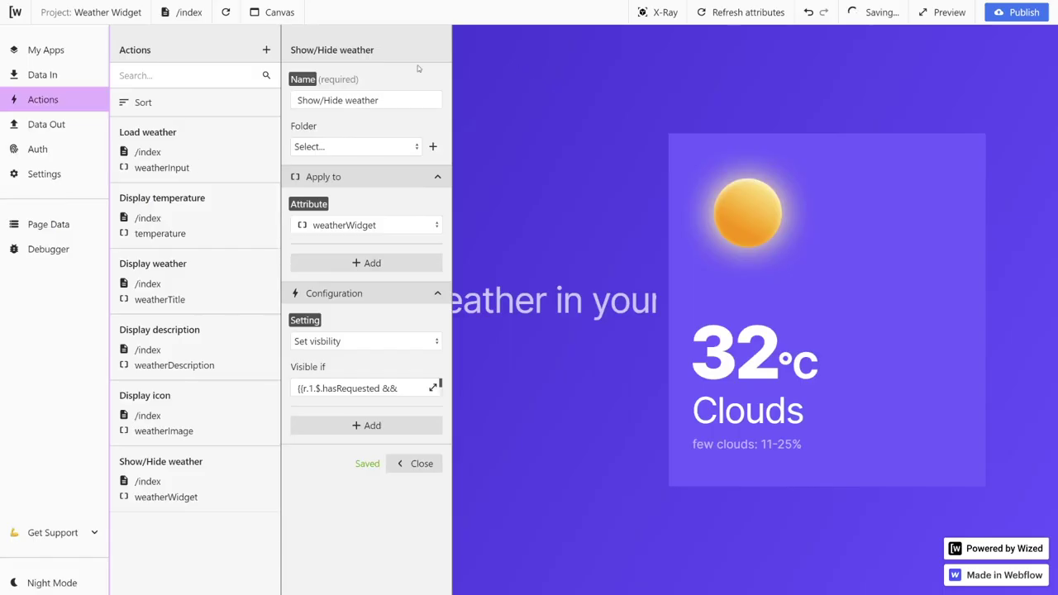
{"action": "left_click", "coordinate": [426, 467]}
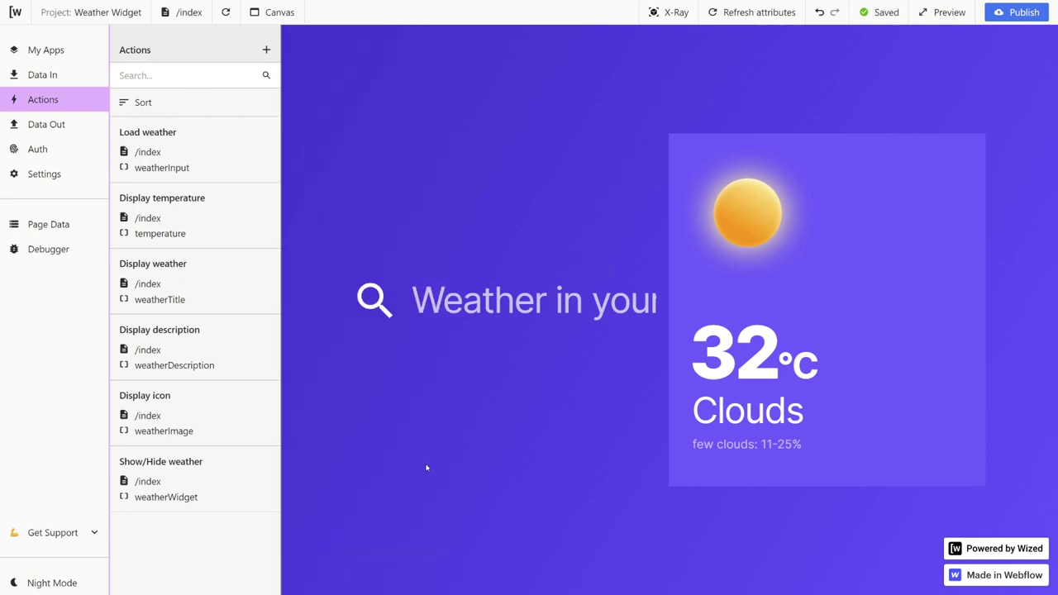
Step: Reload the page on the canvas and test the widget by requesting the weather for Split and Berlin
{"action": "left_click", "coordinate": [225, 12]}
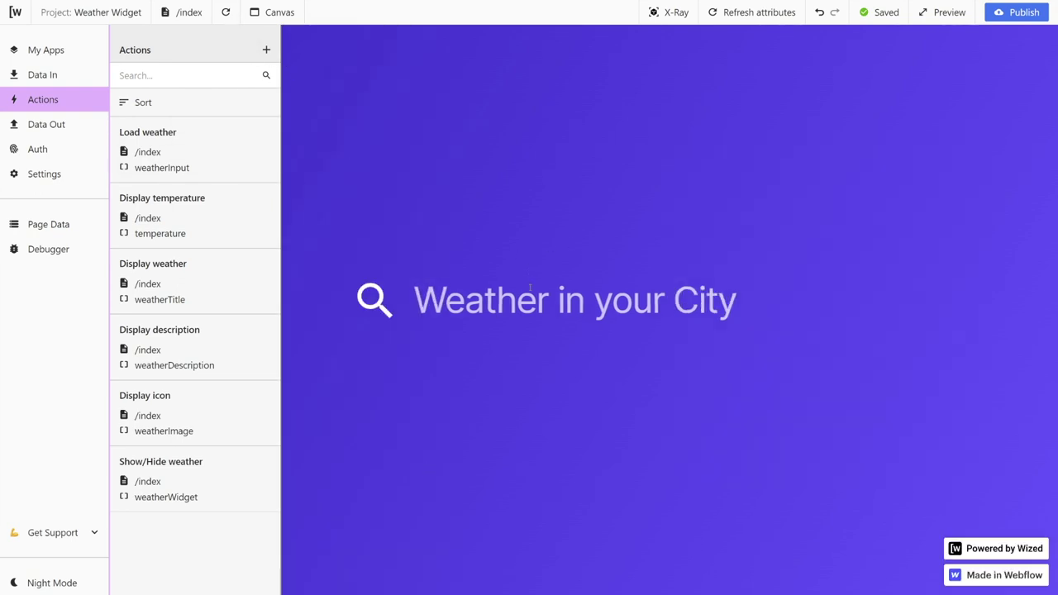
{"action": "left_click", "coordinate": [456, 302]}
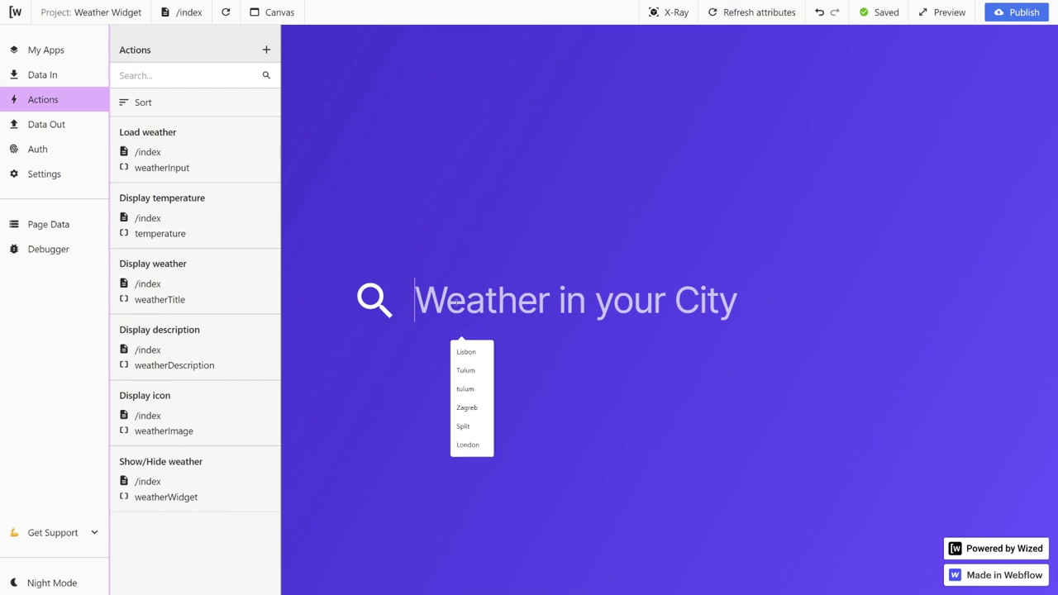
{"action": "left_click", "coordinate": [438, 303]}
{"action": "left_click", "coordinate": [431, 301]}
{"action": "type", "text": "Split"}
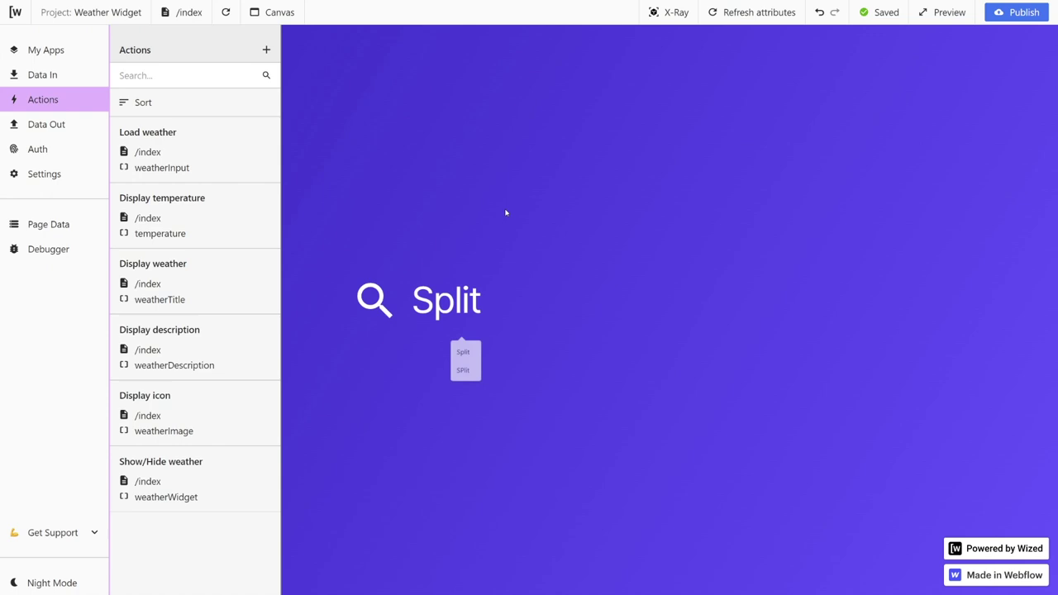
{"action": "key", "text": "Return"}
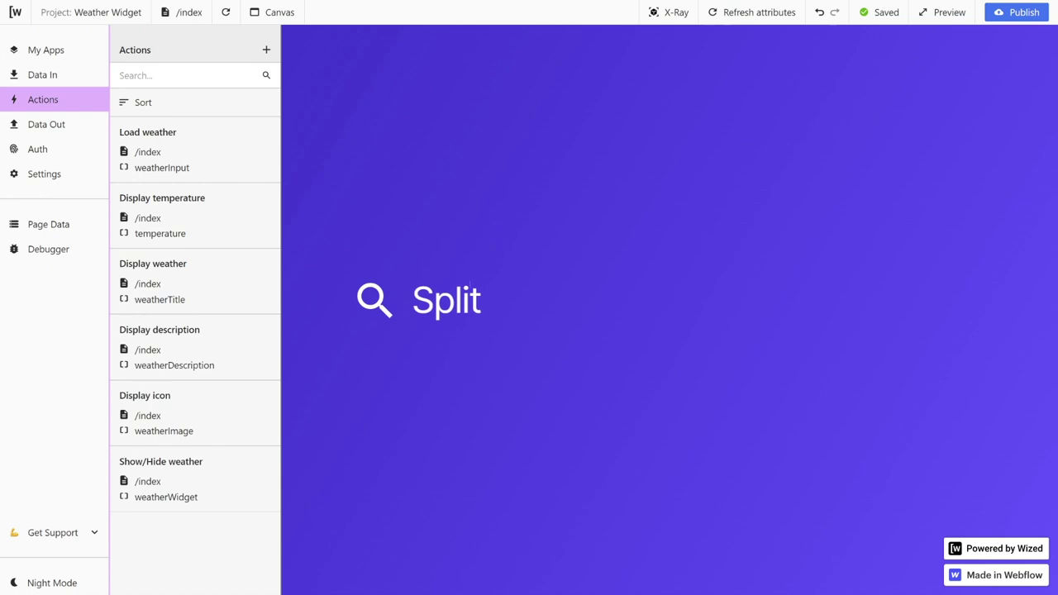
{"action": "double_click", "coordinate": [465, 308]}
{"action": "type", "text": "Berlin"}
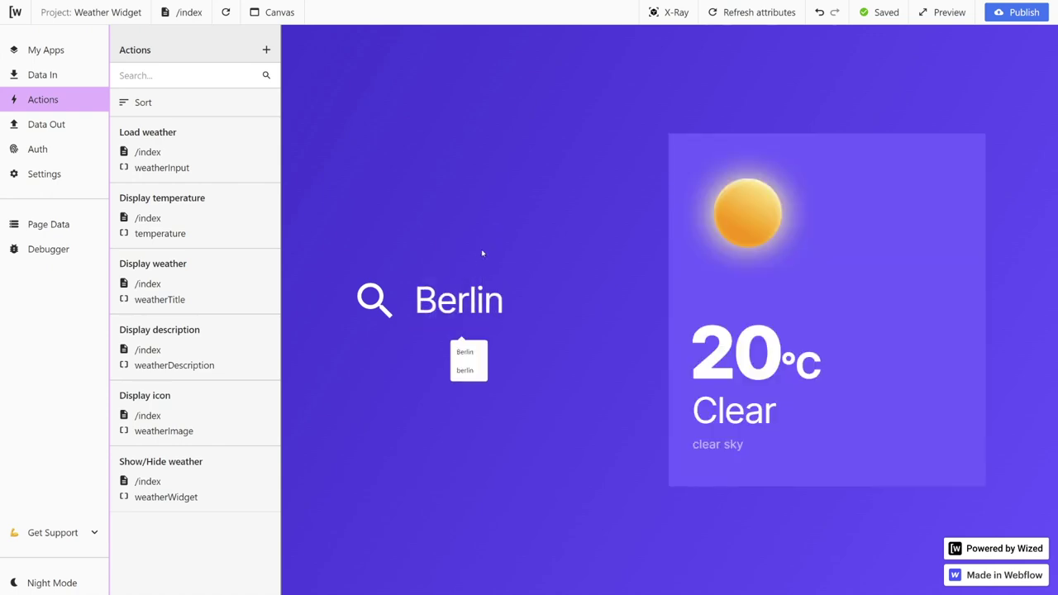
{"action": "key", "text": "Return"}
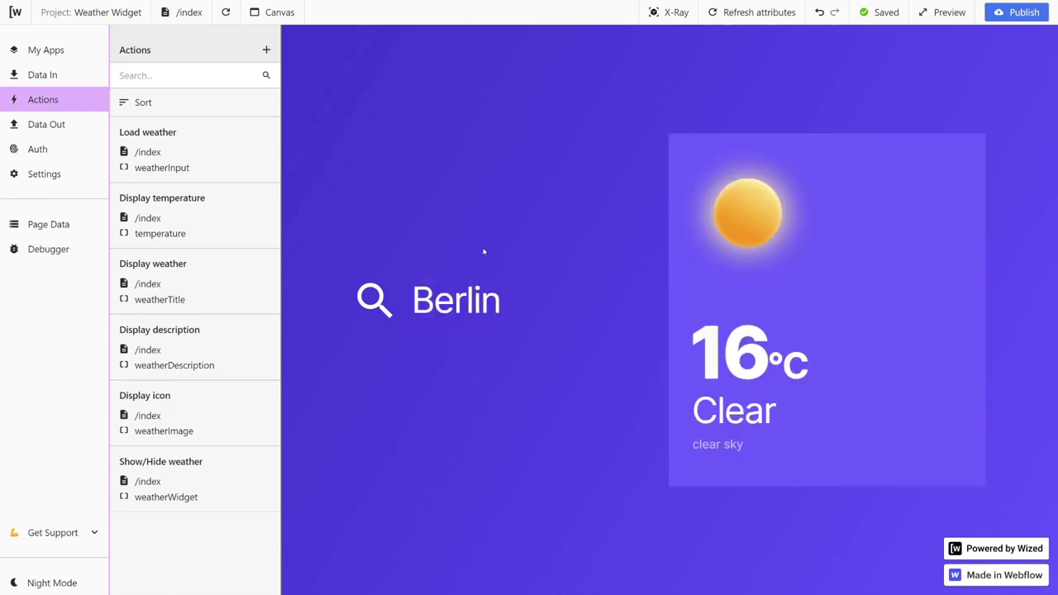
Step: Open the full-page preview and request the weather for Tulum
{"action": "left_click", "coordinate": [920, 18]}
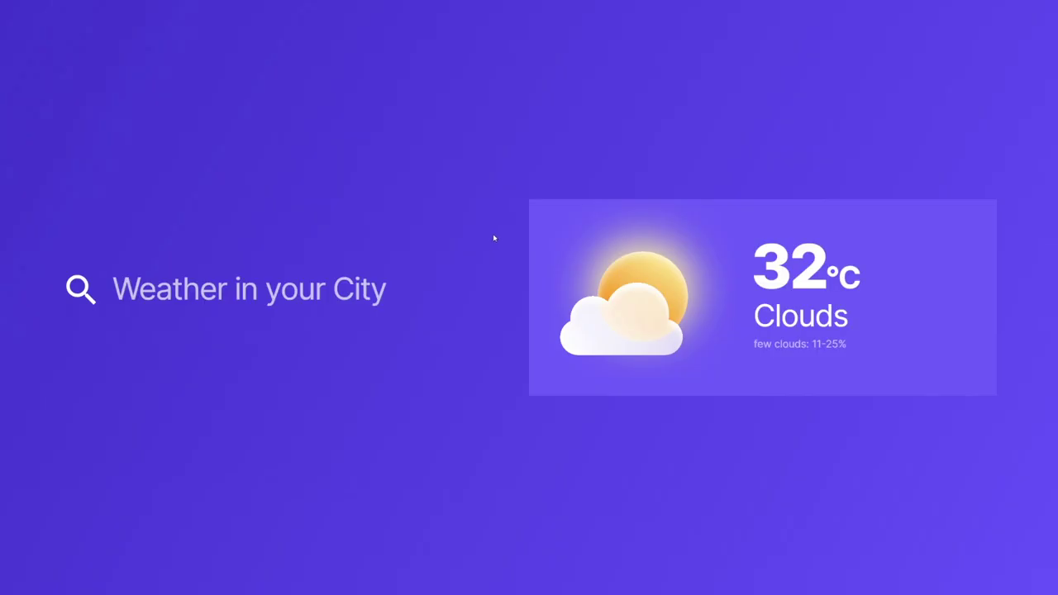
{"action": "left_click", "coordinate": [238, 285]}
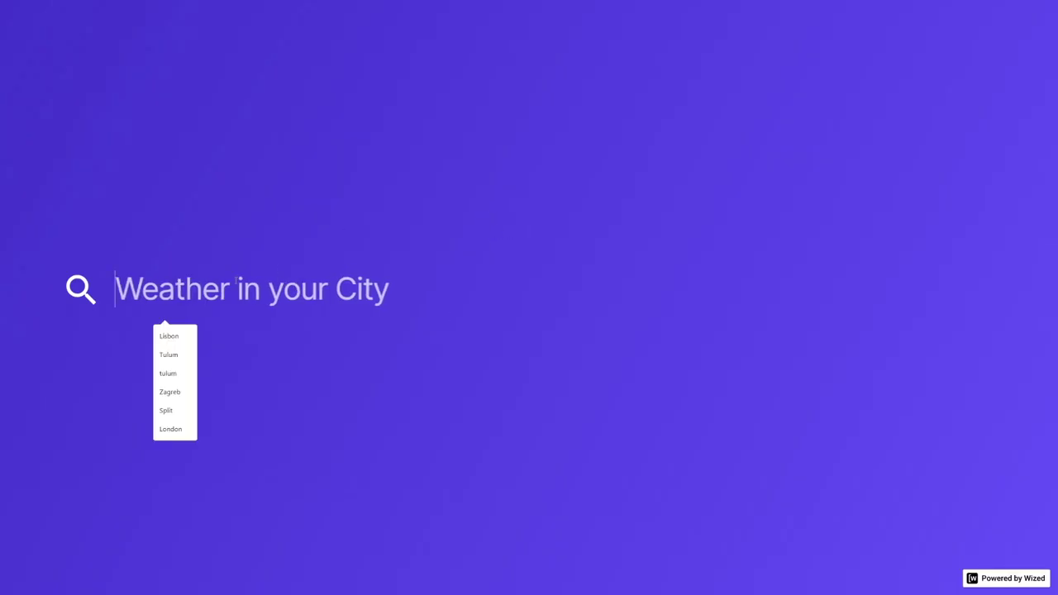
{"action": "type", "text": "Tulum"}
{"action": "key", "text": "Return"}
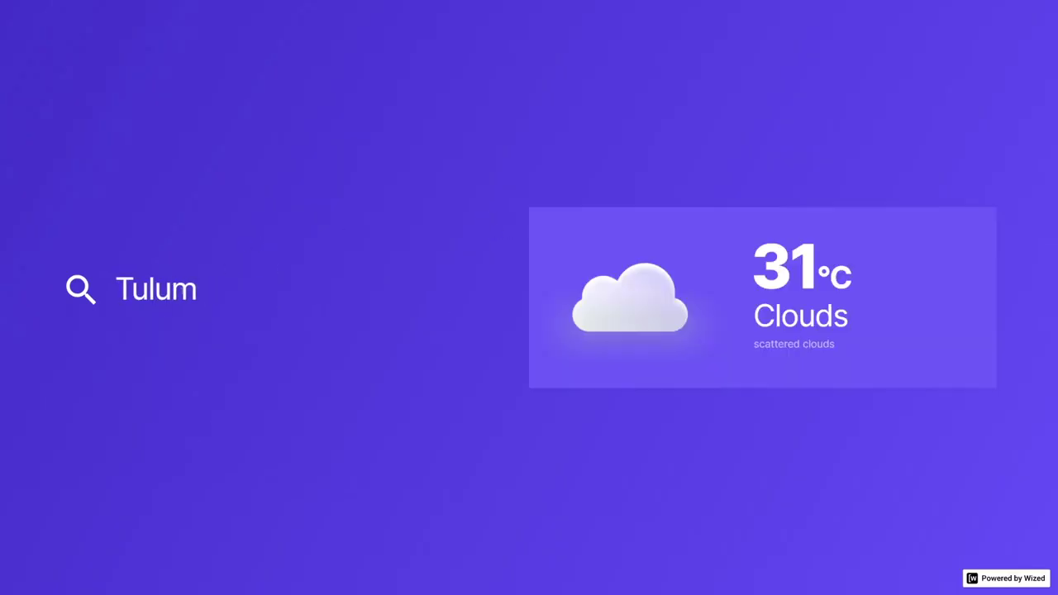
Step: Test the previewed widget with two more cities, Caracas and Okinawa
{"action": "key", "text": "ctrl+a"}
{"action": "type", "text": "Caracas"}
{"action": "key", "text": "Return"}
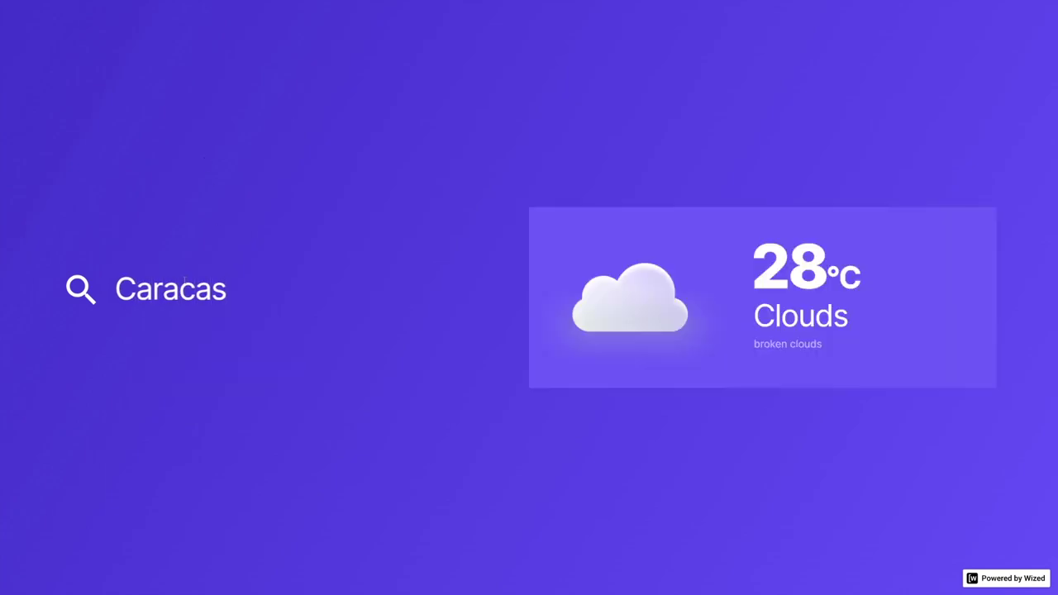
{"action": "key", "text": "ctrl+a"}
{"action": "type", "text": "Okinawa"}
{"action": "key", "text": "Return"}
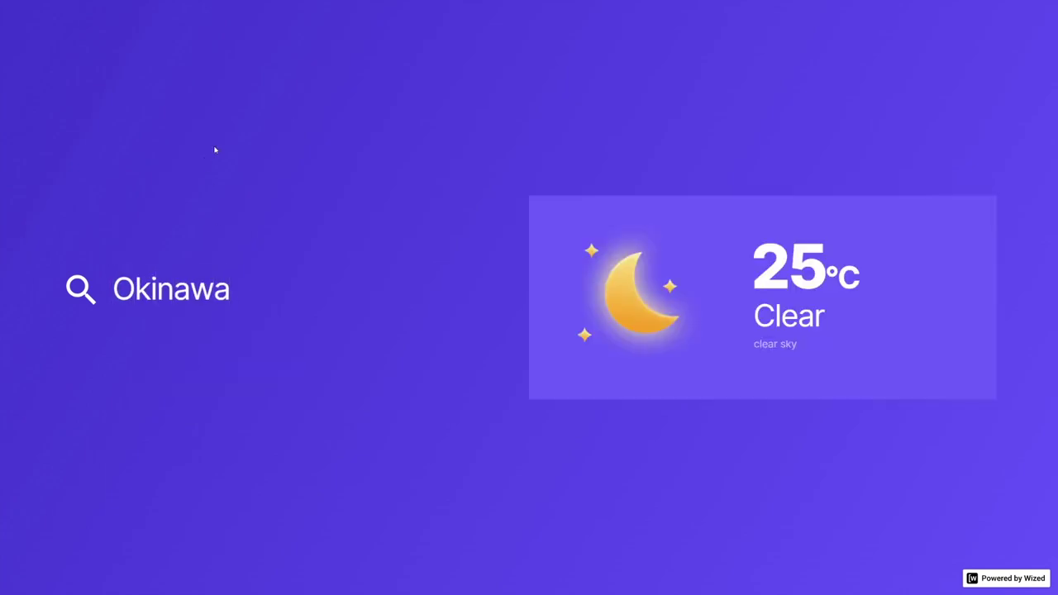